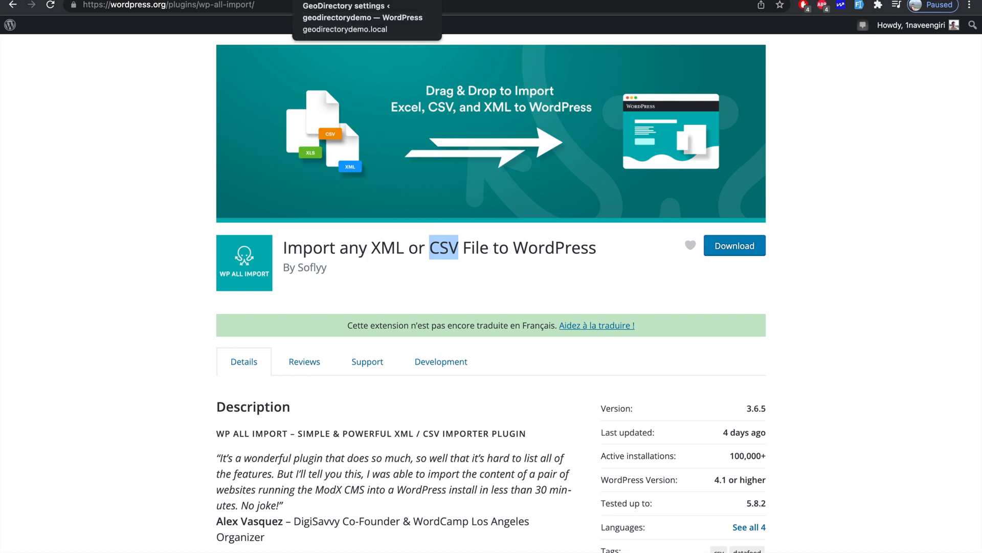
- Switch to the browser tab with the GeoDirectory import/export settings
{"action": "left_click", "coordinate": [338, 0]}
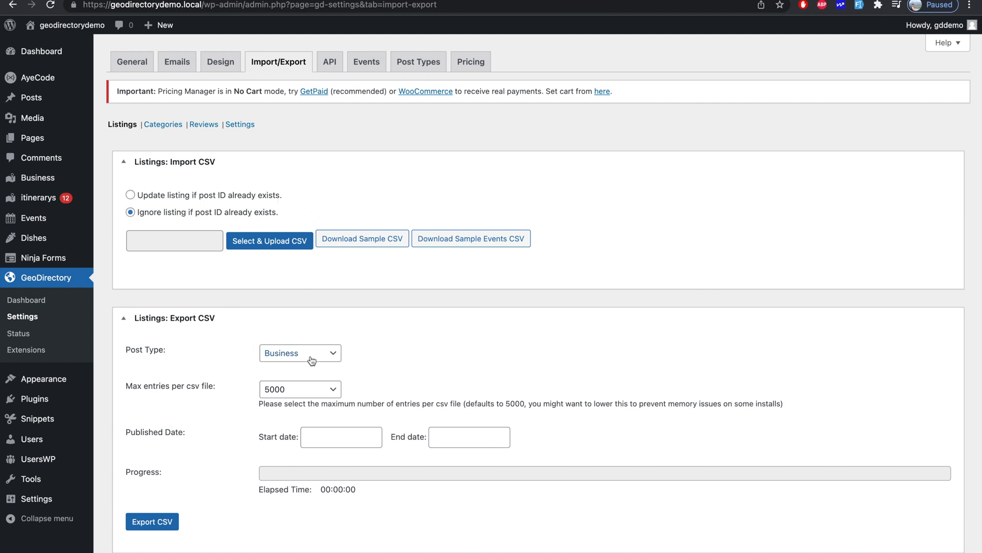
- Start a listings CSV upload, cancel it without choosing a file, and return to the WP All Import plugin page
{"action": "left_click", "coordinate": [277, 242]}
{"action": "left_click", "coordinate": [639, 389]}
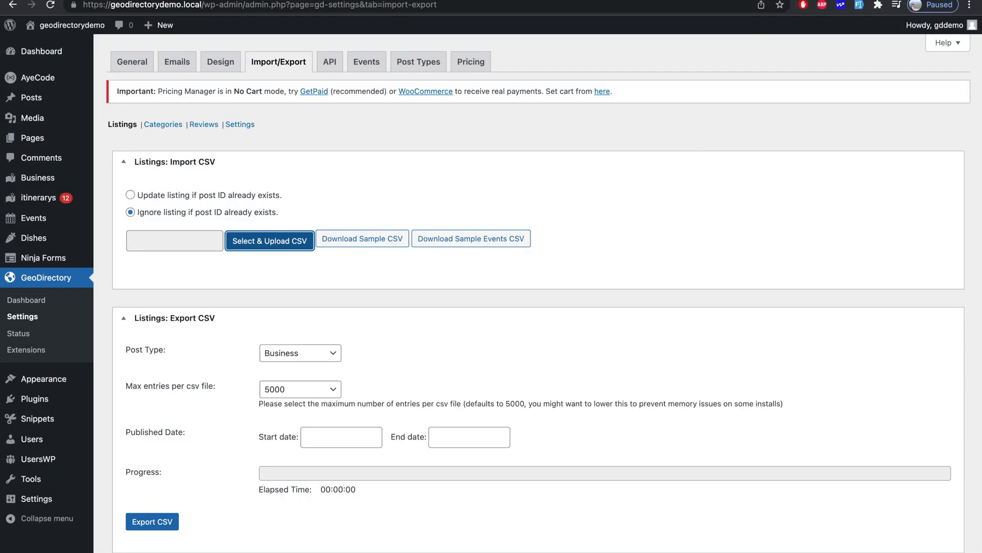
{"action": "left_click", "coordinate": [829, 1]}
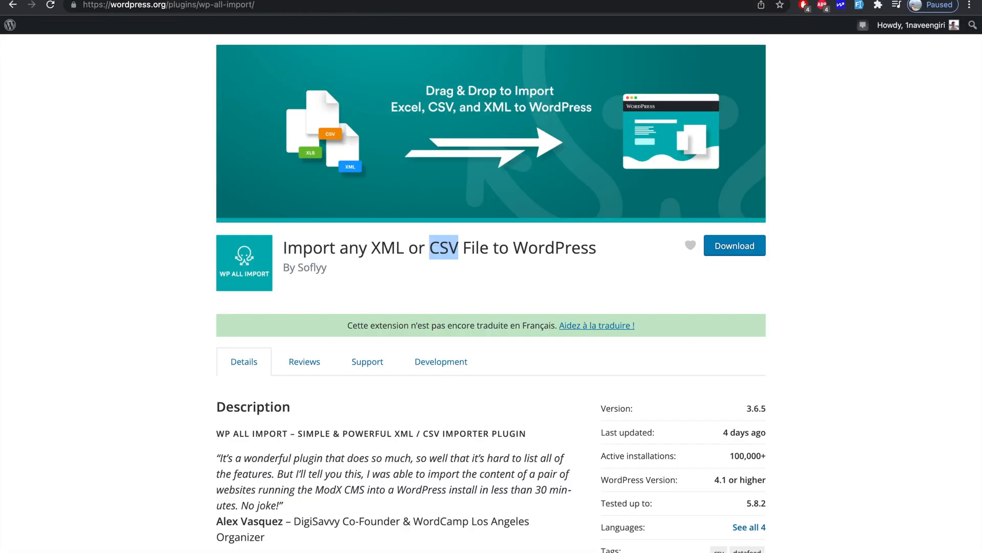
- Read through the WP All Import 3.6.5 plugin description on wordpress.org
{"action": "left_click", "coordinate": [495, 267]}
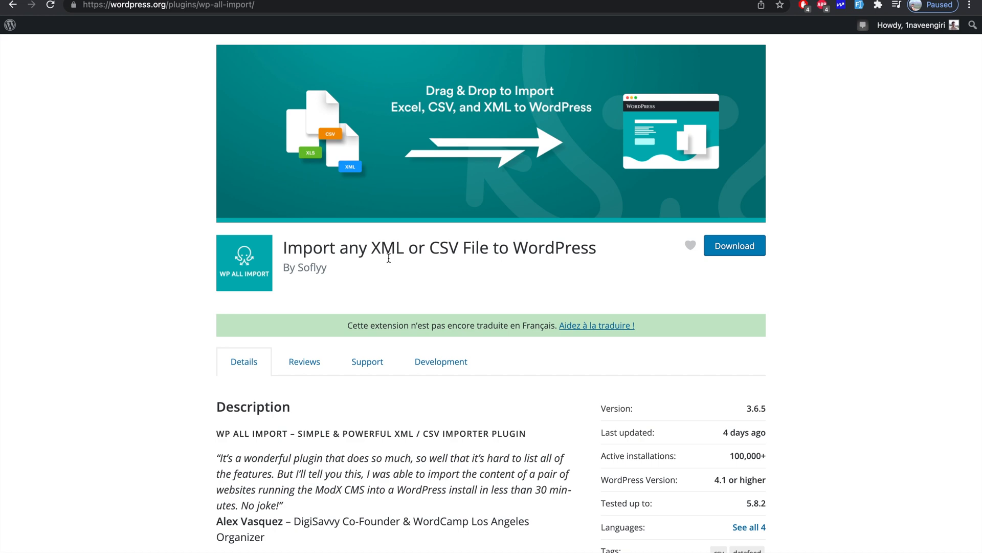
{"action": "scroll", "coordinate": [405, 256], "scroll_direction": "down", "scroll_amount": 4}
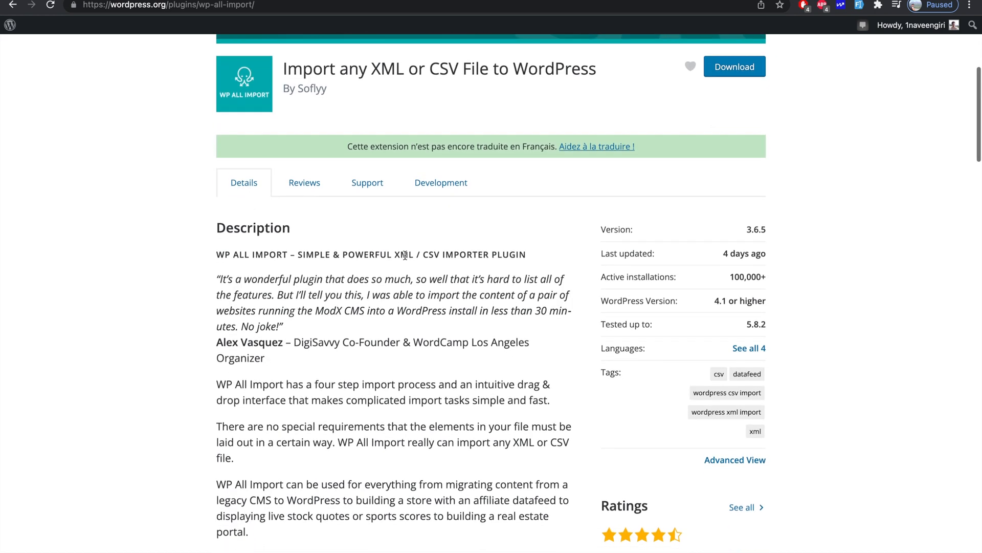
{"action": "scroll", "coordinate": [406, 238], "scroll_direction": "up", "scroll_amount": 2}
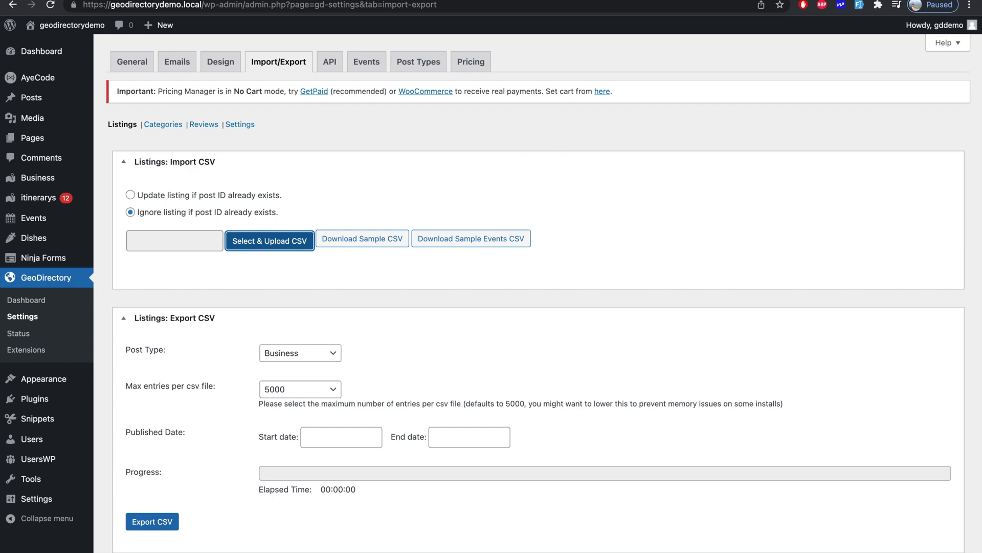
{"action": "key", "text": "ctrl+Tab"}
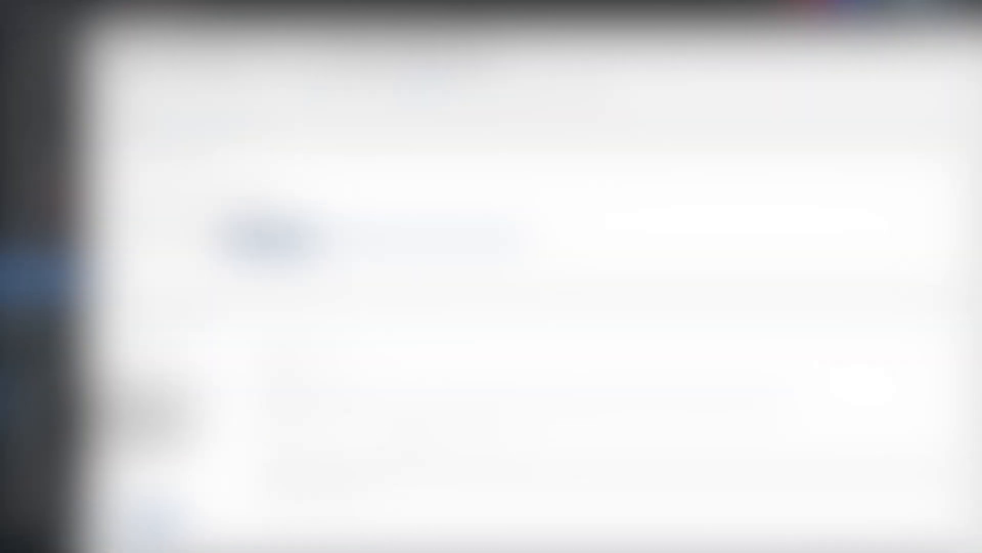
{"action": "mouse_move", "coordinate": [95, 399]}
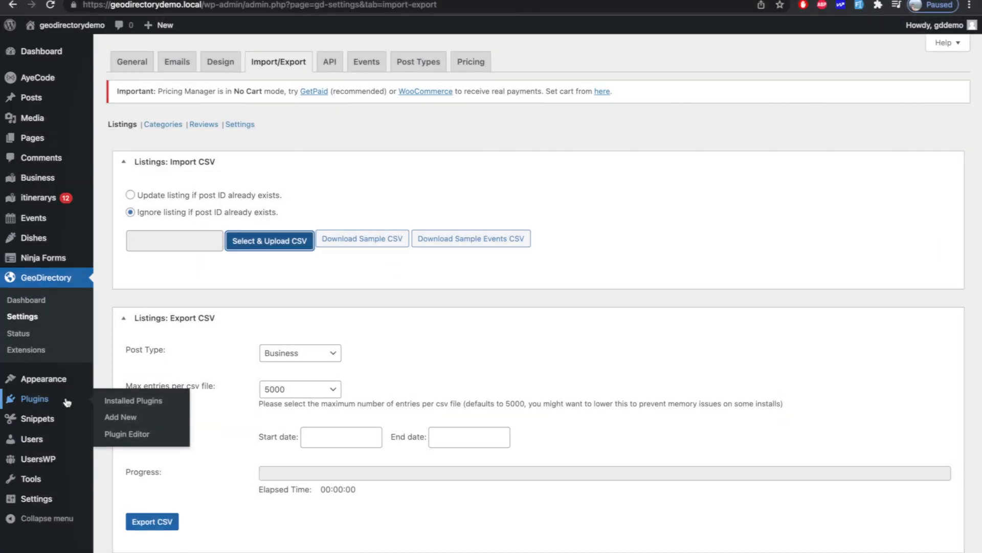
- Search Add New Plugins for 'wp all import', then install and activate WP All Import
{"action": "left_click", "coordinate": [121, 419]}
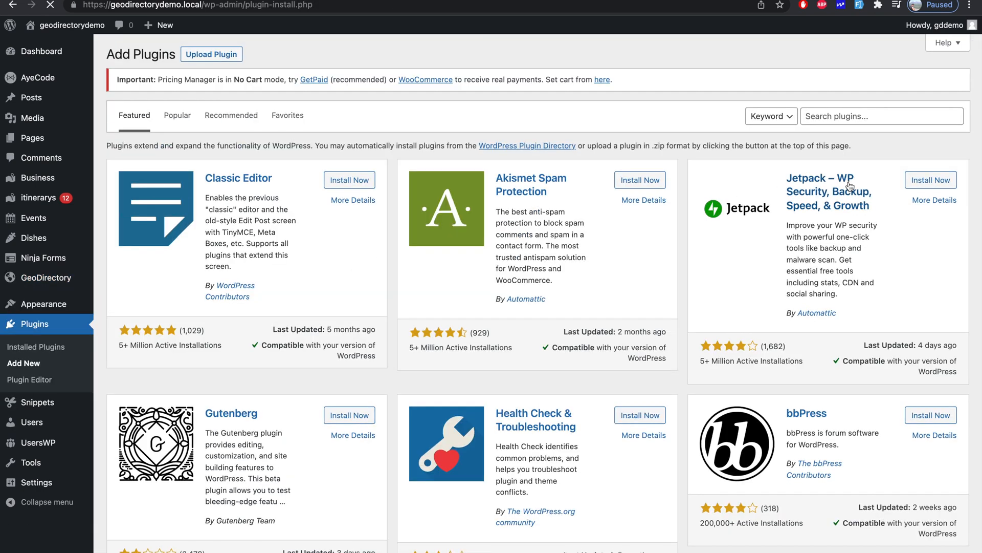
{"action": "left_click", "coordinate": [892, 121]}
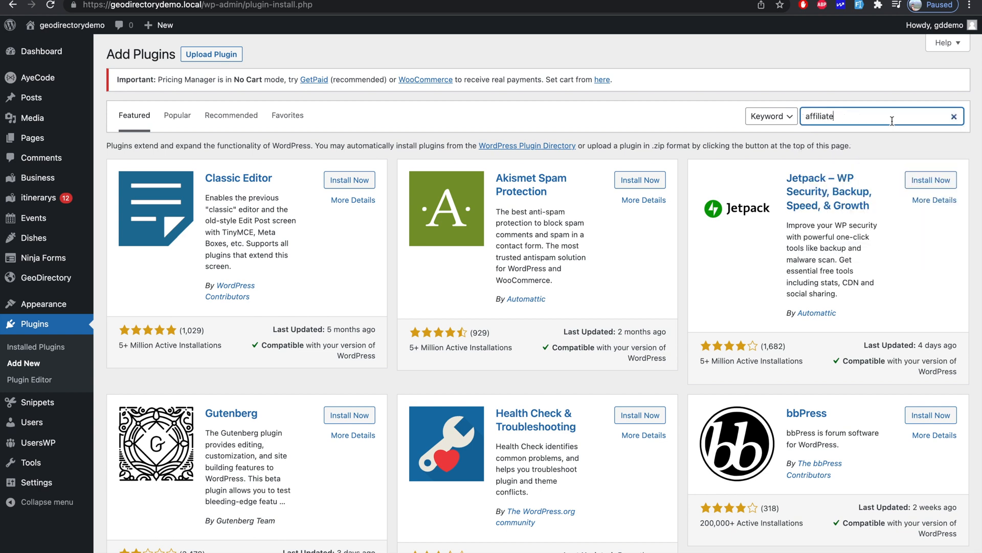
{"action": "type", "text": "W"}
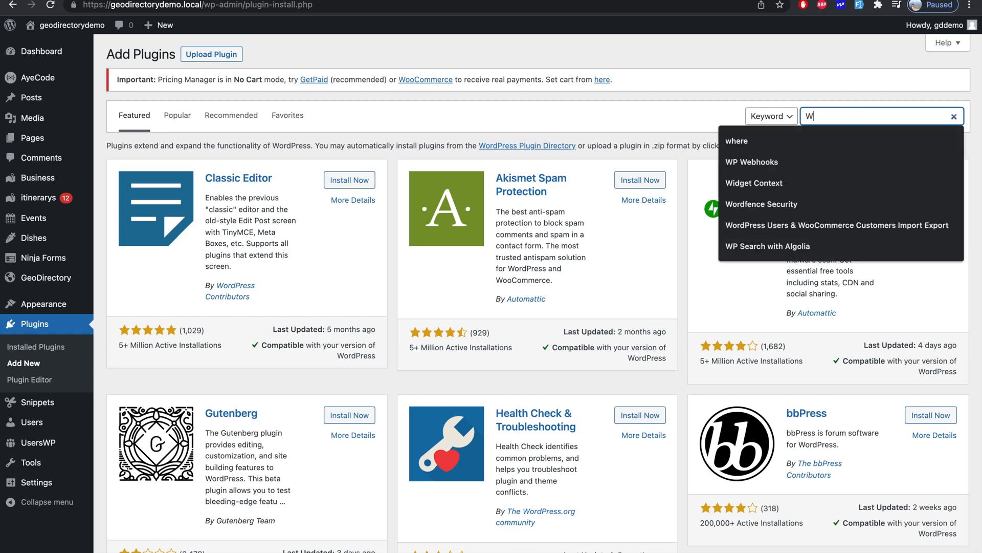
{"action": "type", "text": "p all"}
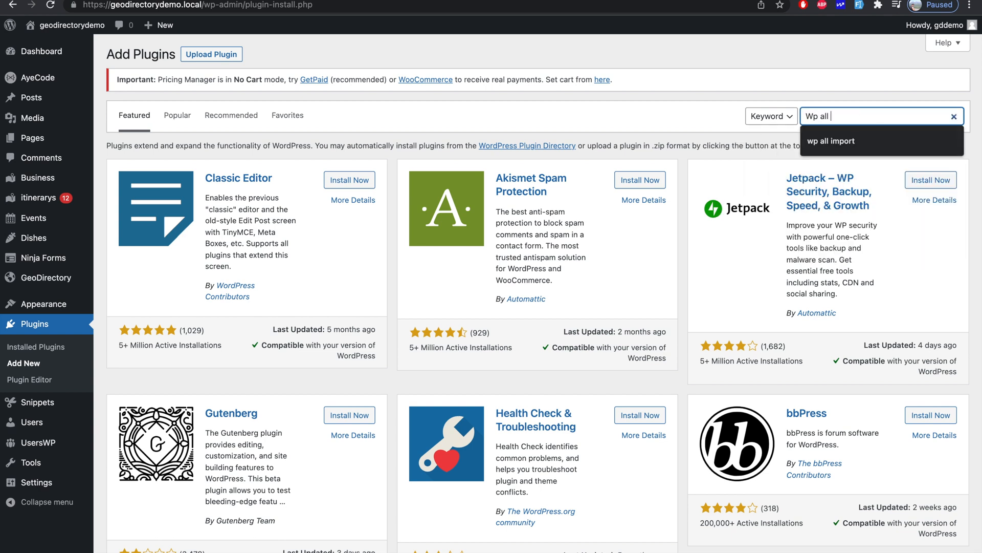
{"action": "key", "text": "Down"}
{"action": "key", "text": "Return"}
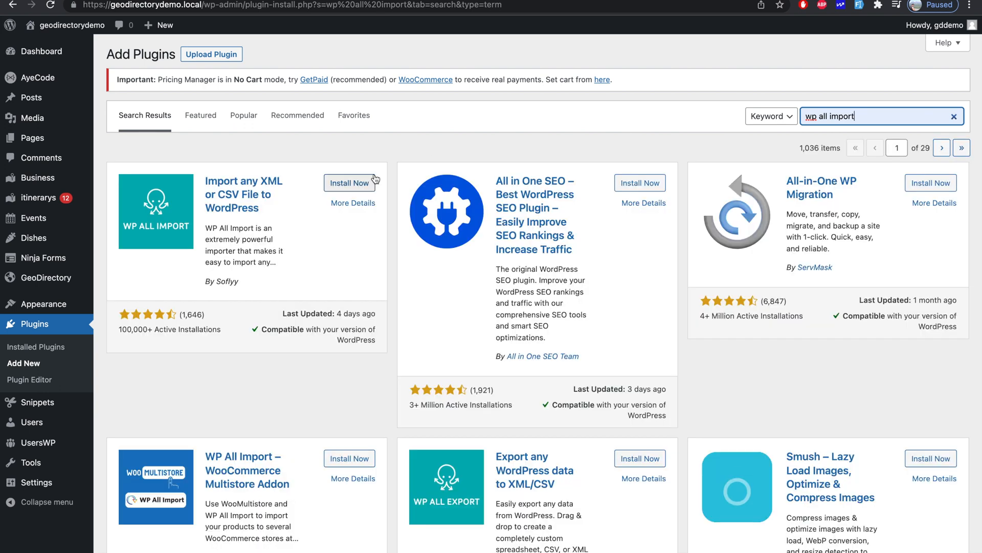
{"action": "left_click", "coordinate": [330, 184]}
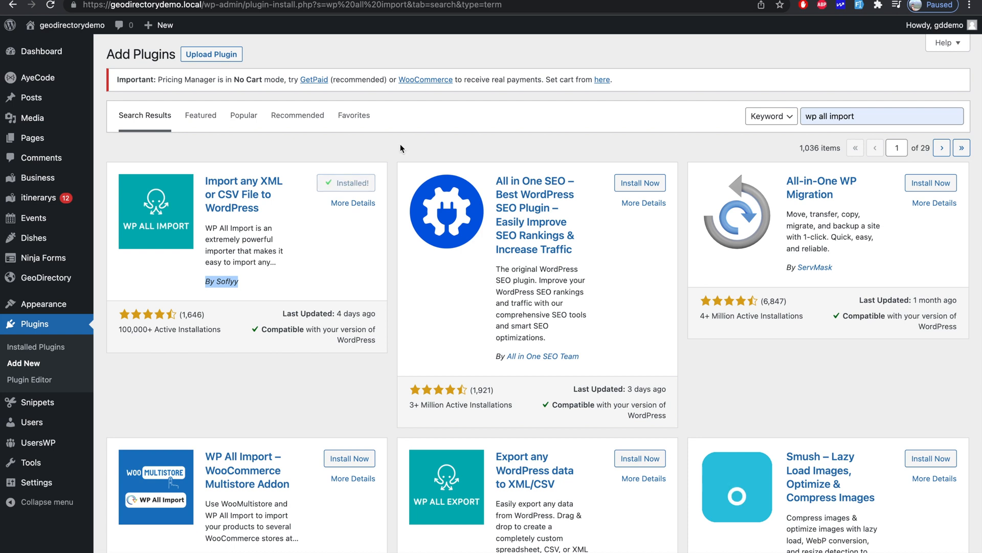
{"action": "left_click", "coordinate": [344, 186]}
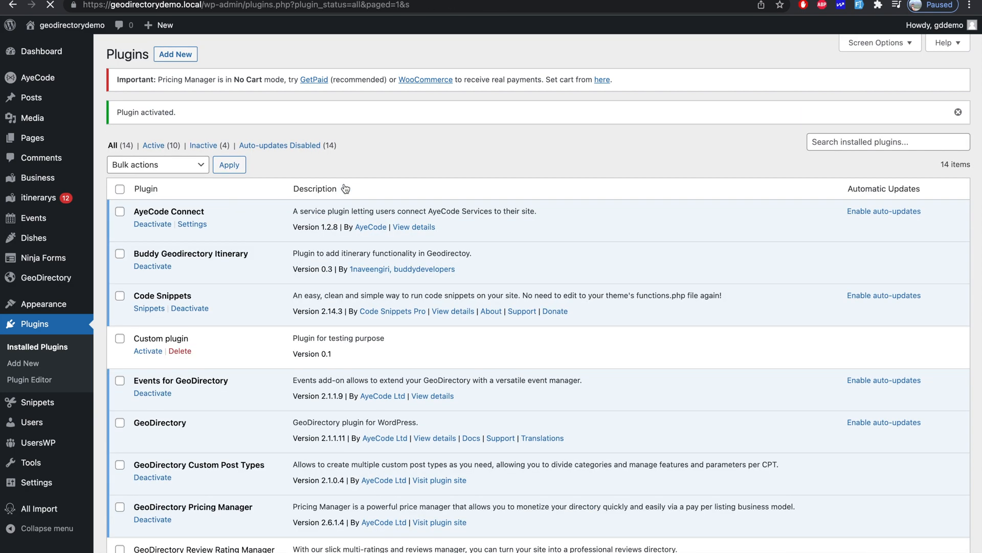
- Upload the geodir-wp-all-import-2.1.0.1 zip as a plugin, install it and activate it
{"action": "left_click", "coordinate": [177, 53]}
{"action": "scroll", "coordinate": [275, 167], "scroll_direction": "down", "scroll_amount": 3}
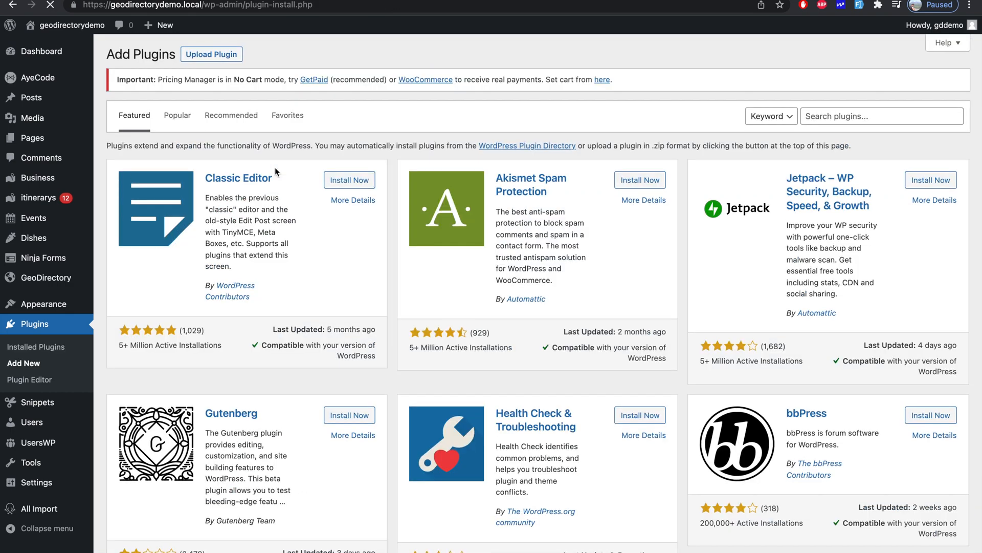
{"action": "left_click", "coordinate": [219, 56]}
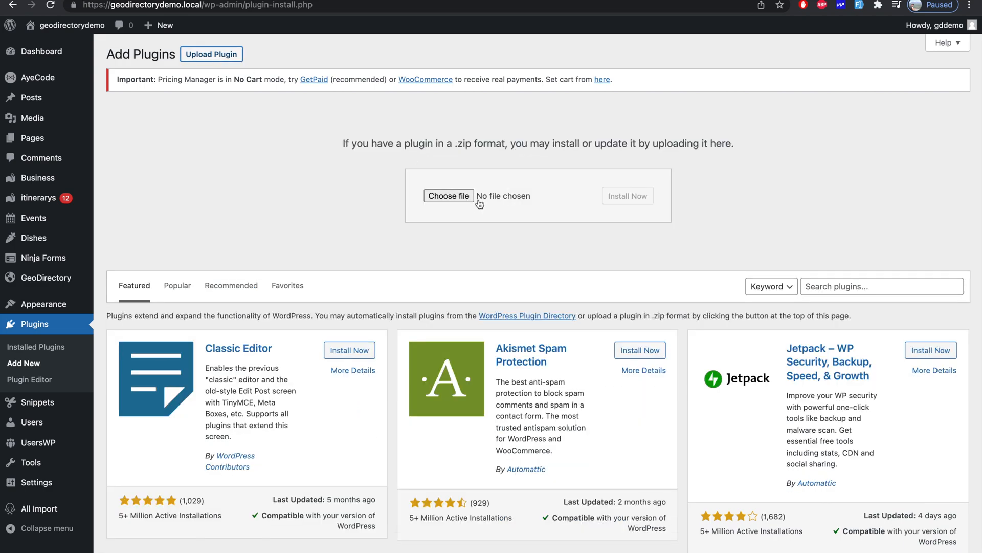
{"action": "left_click", "coordinate": [457, 197]}
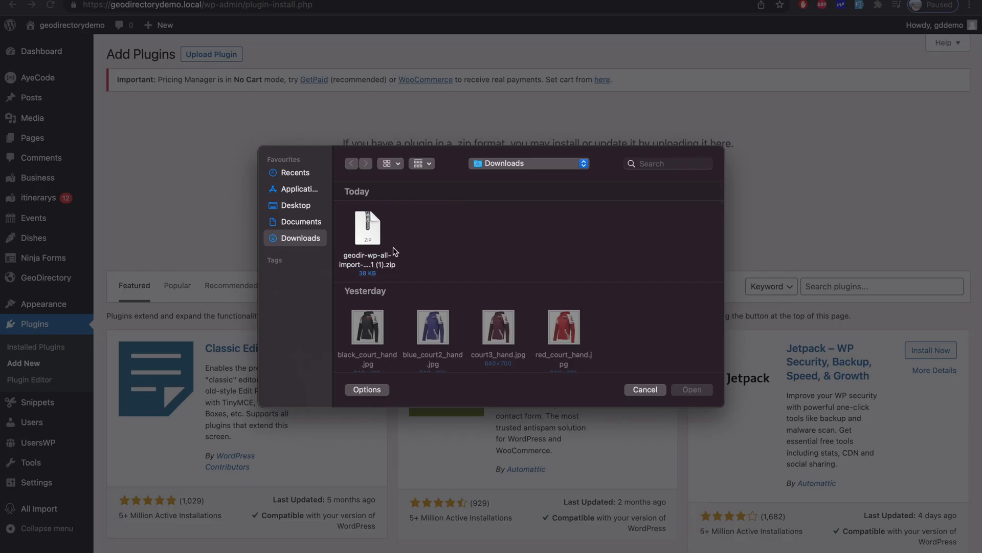
{"action": "left_click", "coordinate": [376, 260]}
{"action": "double_click", "coordinate": [375, 260]}
{"action": "left_click", "coordinate": [625, 195]}
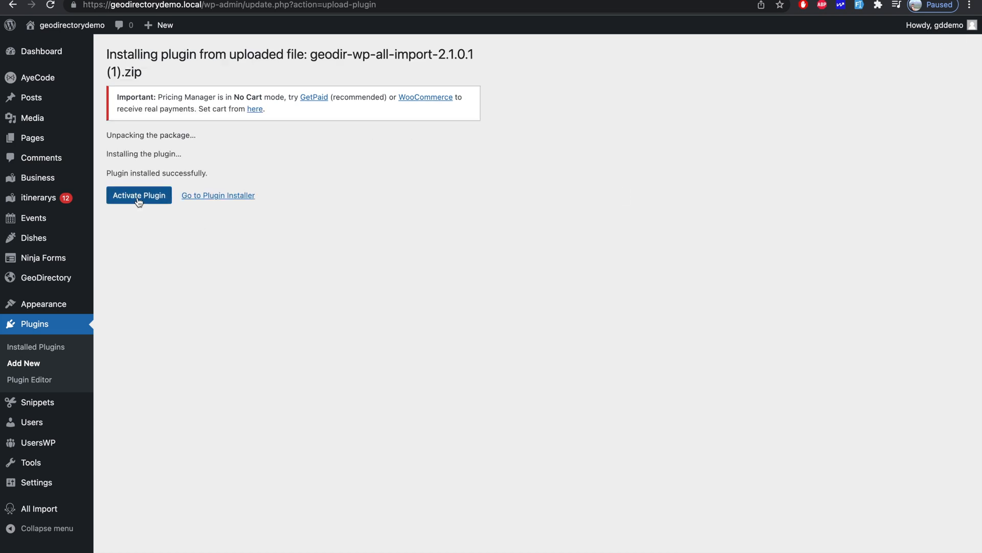
{"action": "left_click", "coordinate": [138, 199]}
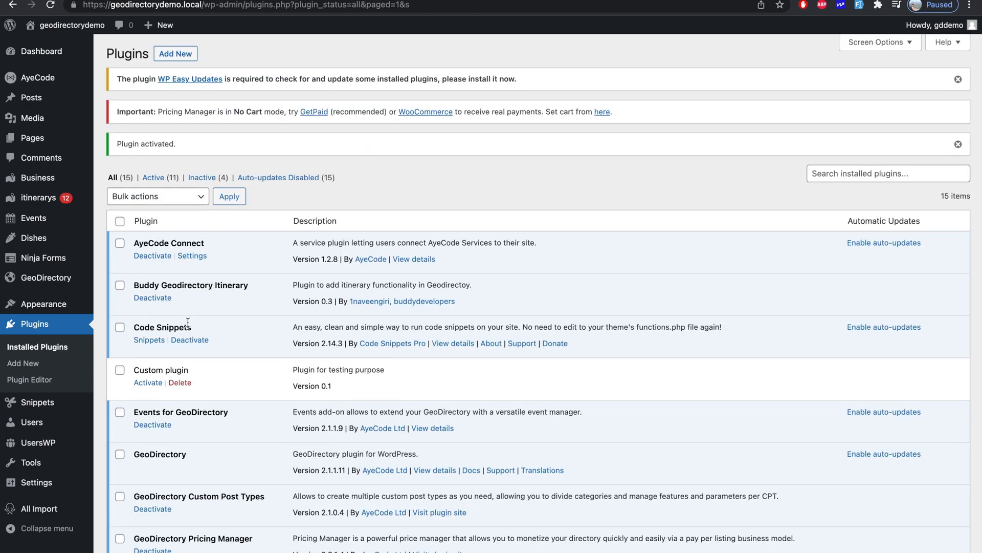
- Check the plugins list, visit GeoDirectory Settings, then go to All Import's New Import page
{"action": "scroll", "coordinate": [188, 323], "scroll_direction": "down", "scroll_amount": 8}
{"action": "scroll", "coordinate": [187, 320], "scroll_direction": "up", "scroll_amount": 5}
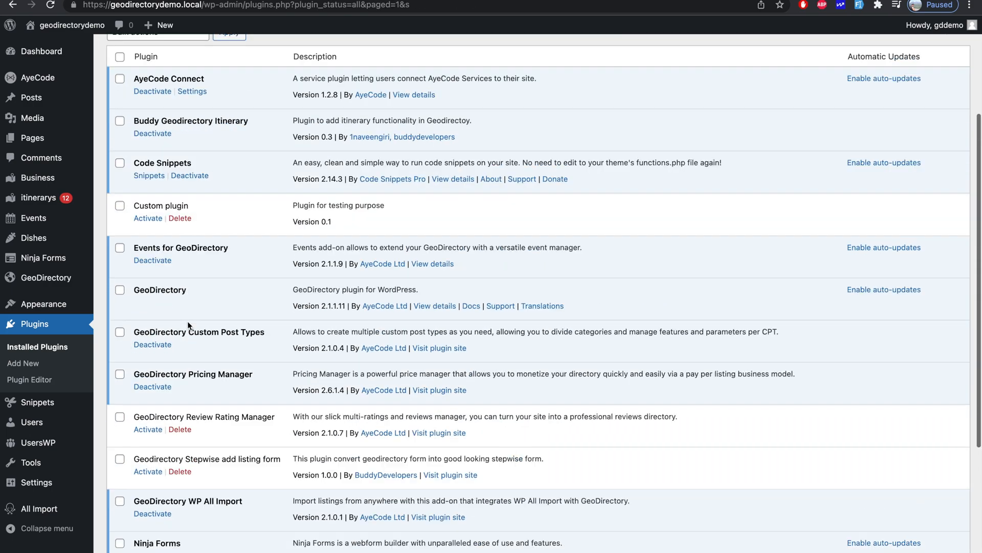
{"action": "mouse_move", "coordinate": [73, 283]}
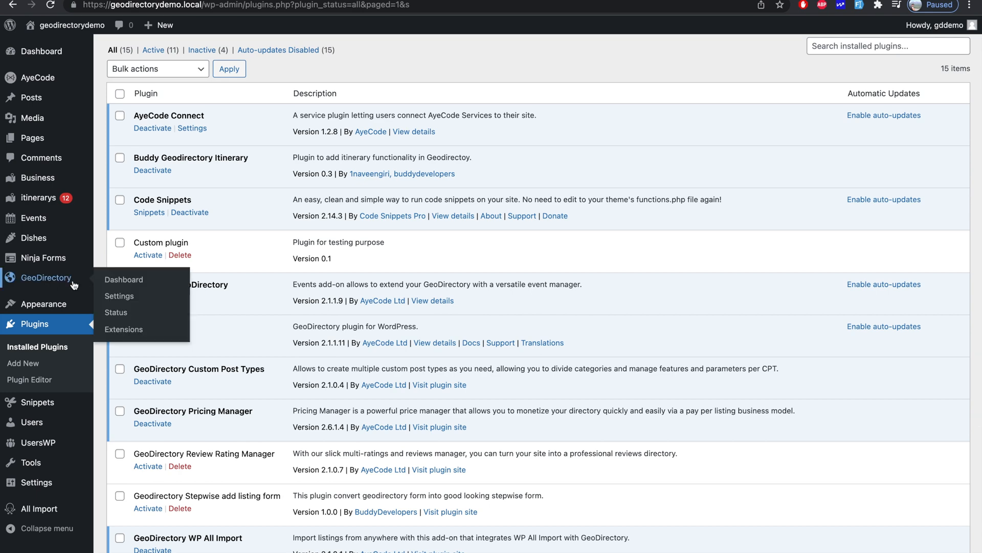
{"action": "left_click", "coordinate": [118, 296]}
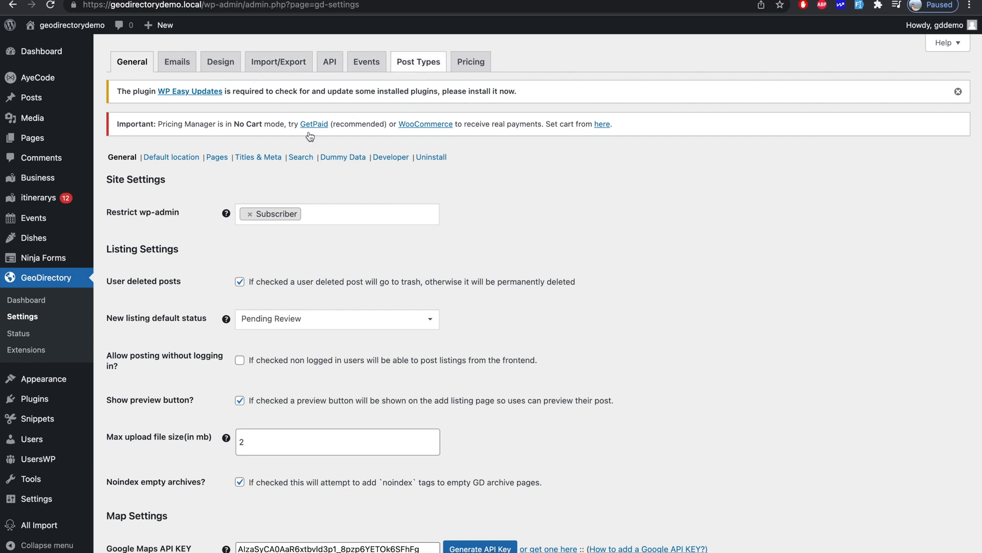
{"action": "mouse_move", "coordinate": [25, 526]}
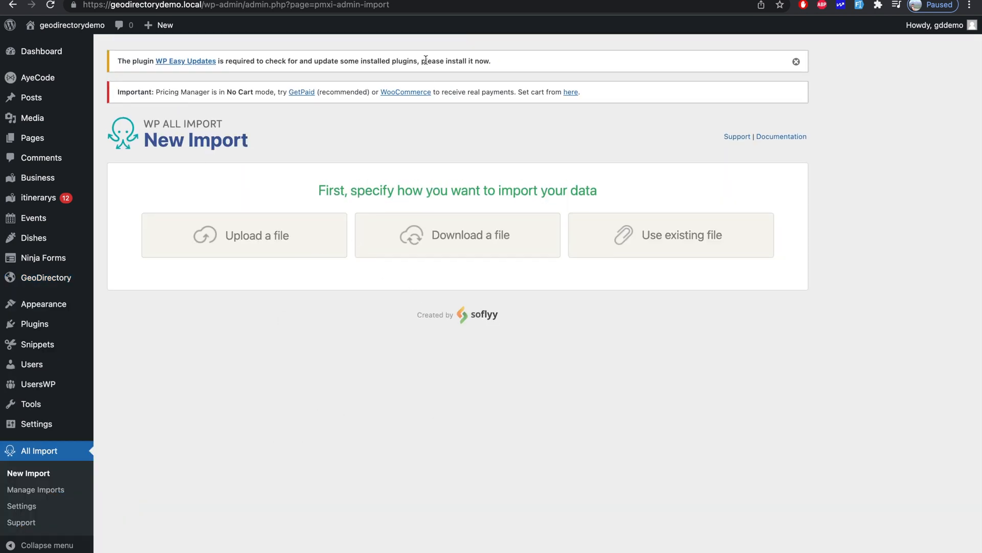
{"action": "key", "text": "ctrl+Tab"}
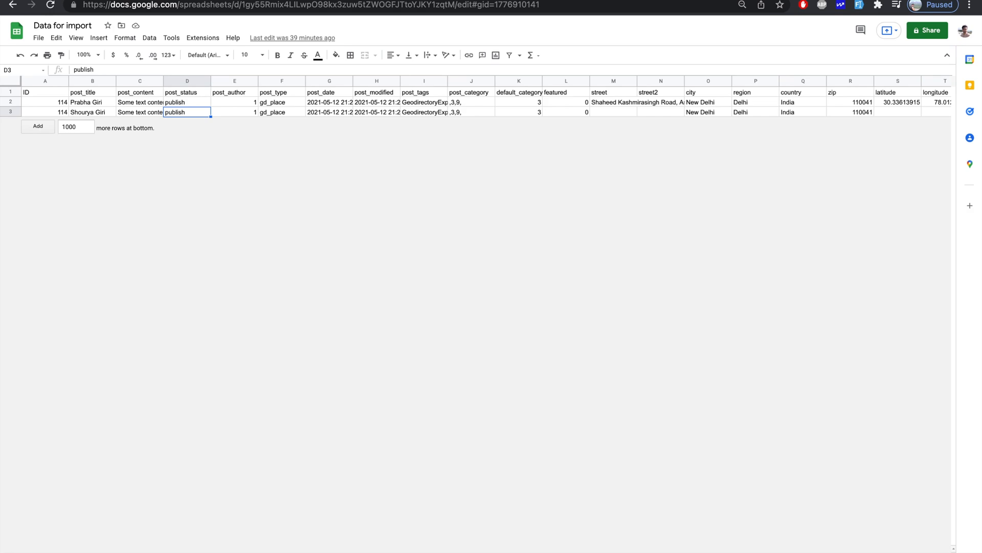
{"action": "left_click", "coordinate": [387, 113]}
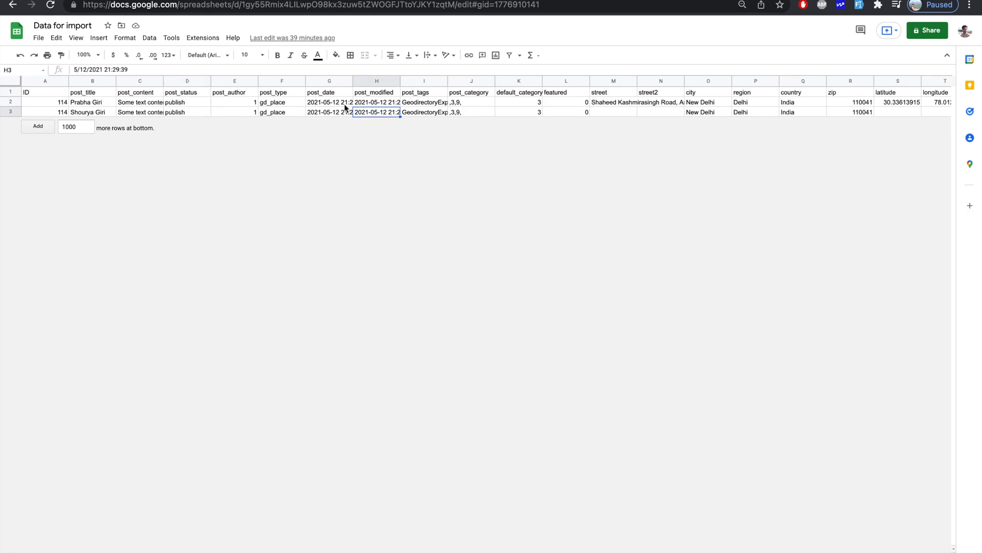
{"action": "scroll", "coordinate": [468, 103], "scroll_direction": "right", "scroll_amount": 1}
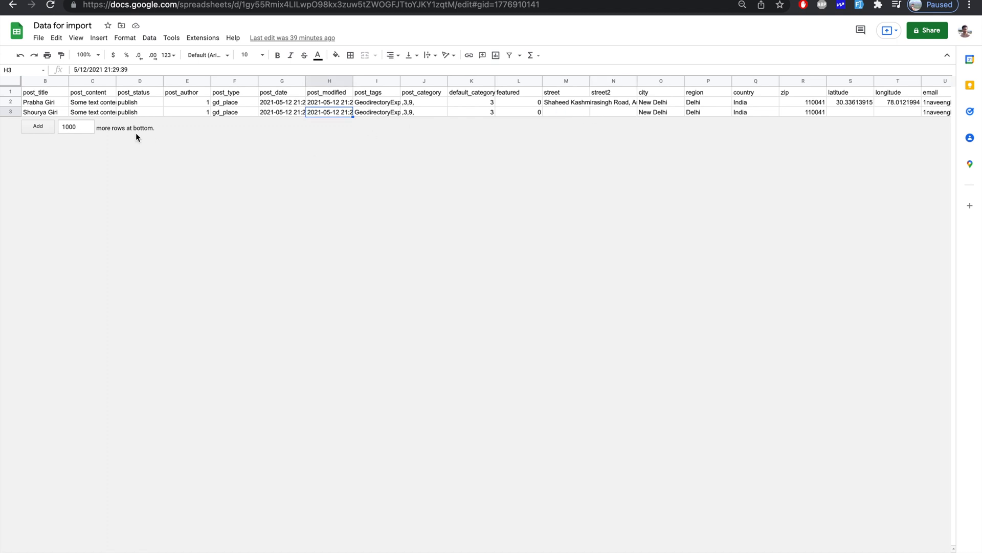
{"action": "left_click", "coordinate": [38, 38]}
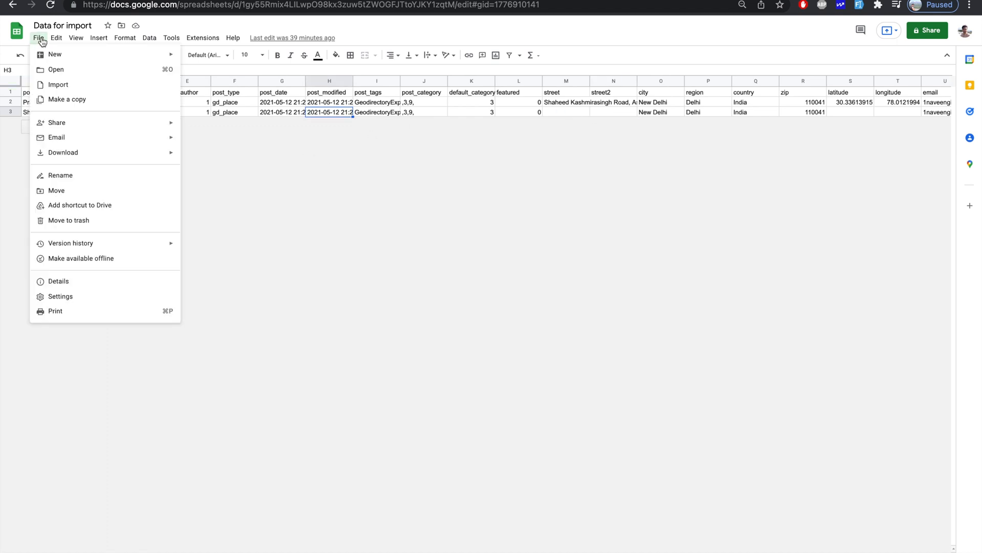
{"action": "mouse_move", "coordinate": [72, 152]}
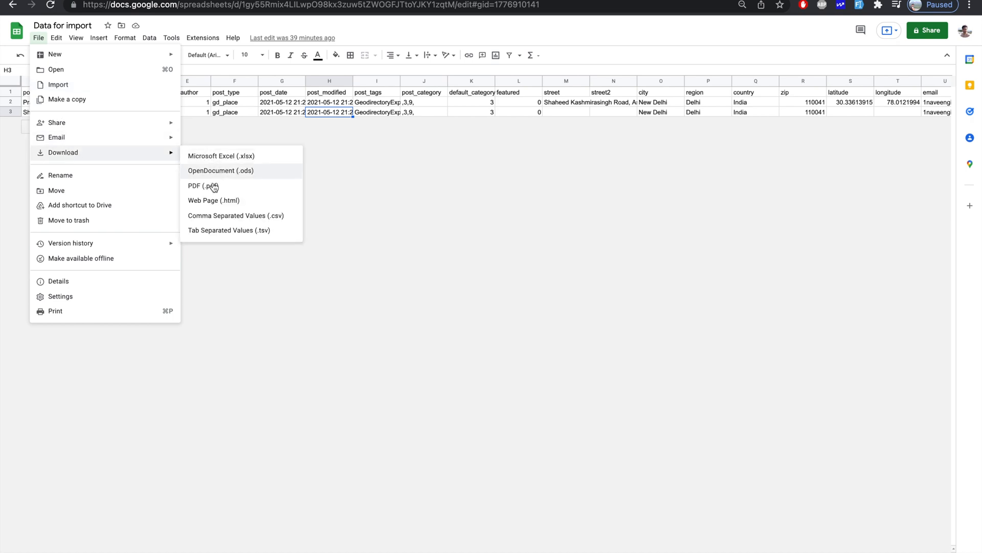
{"action": "left_click", "coordinate": [204, 216]}
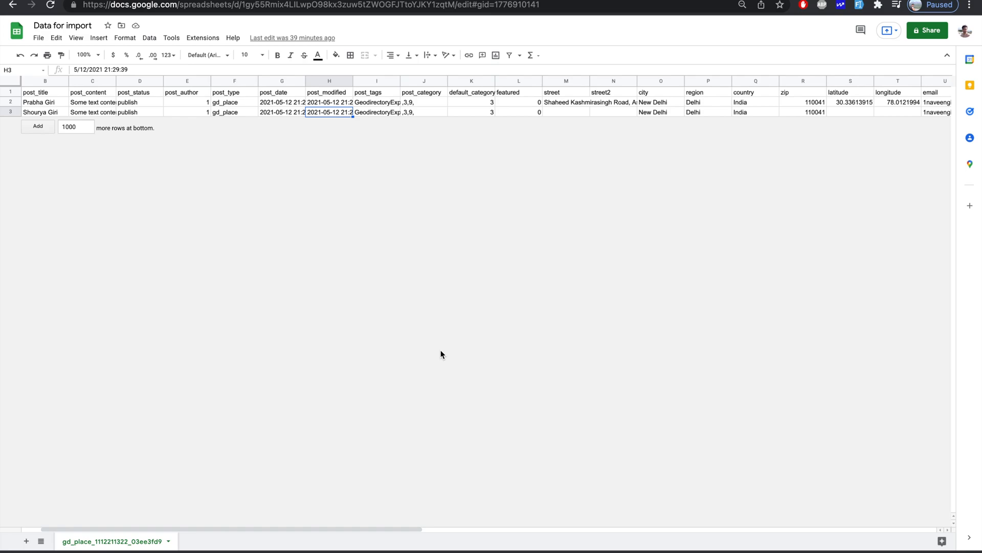
{"action": "left_click", "coordinate": [373, 0]}
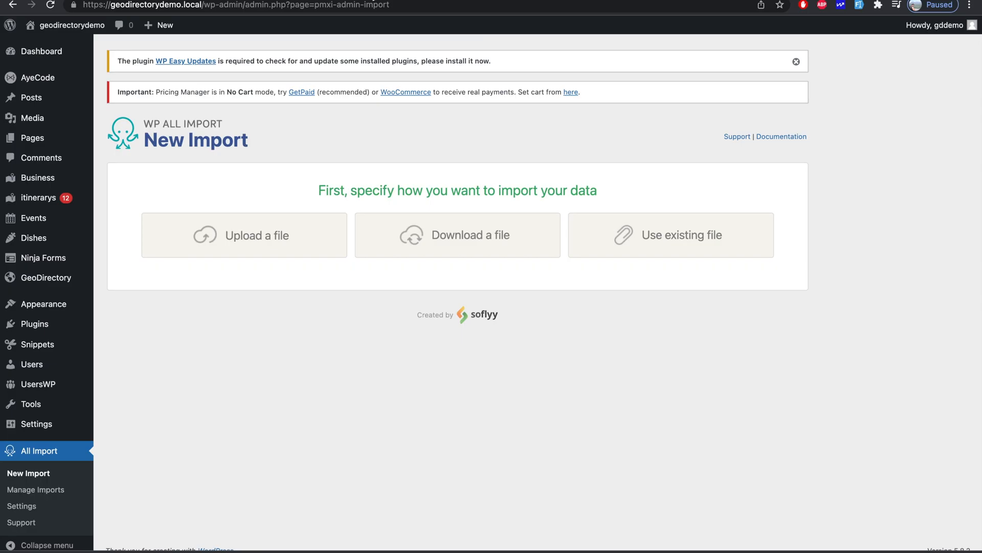
- Upload the gd_place CSV and set the import to create new Business items
{"action": "left_click", "coordinate": [267, 244]}
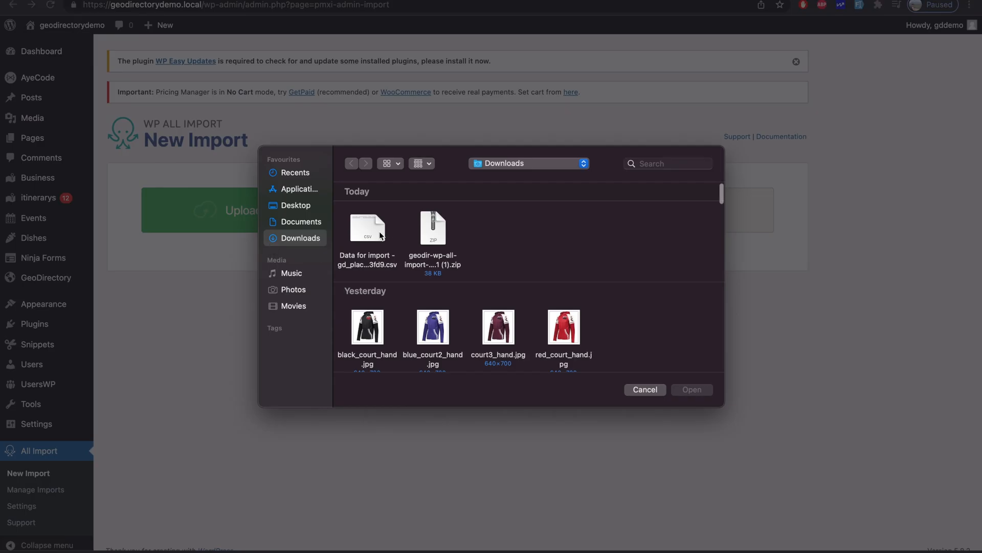
{"action": "double_click", "coordinate": [364, 233]}
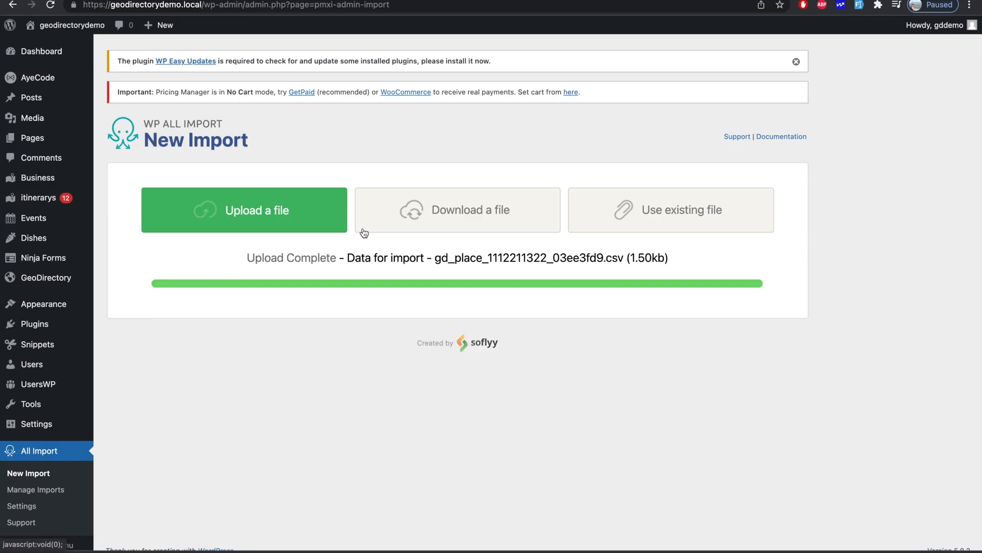
{"action": "scroll", "coordinate": [434, 365], "scroll_direction": "down", "scroll_amount": 1}
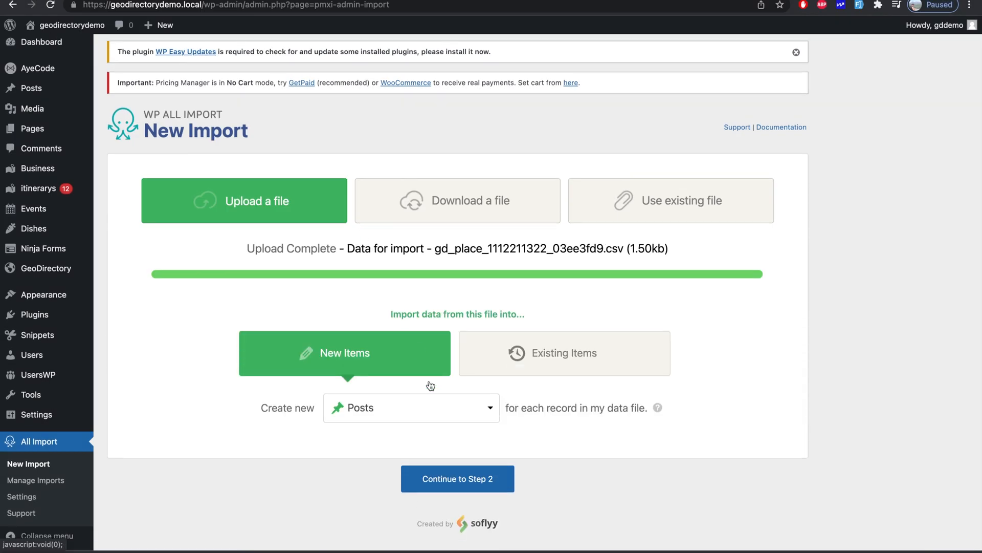
{"action": "left_click", "coordinate": [432, 385]}
{"action": "scroll", "coordinate": [410, 440], "scroll_direction": "down", "scroll_amount": 3}
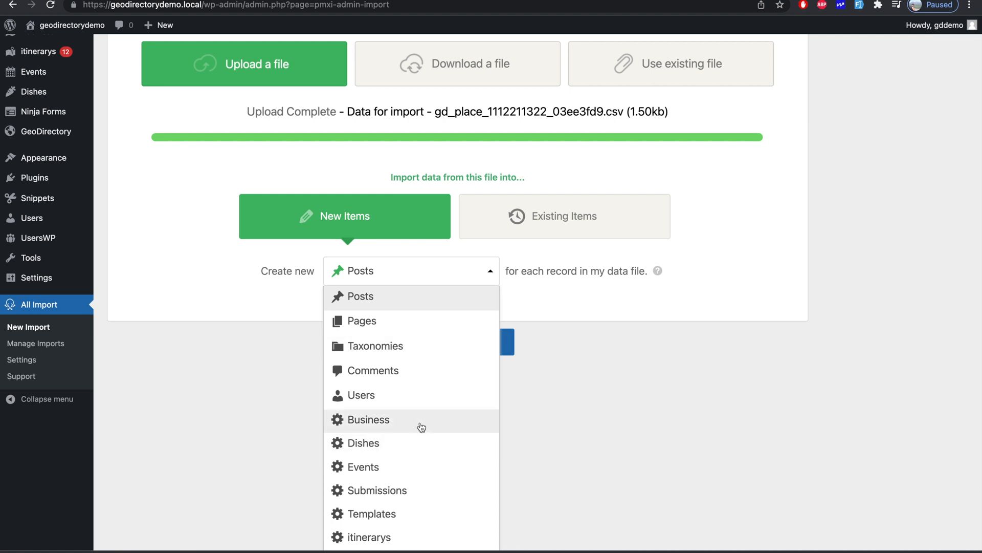
{"action": "left_click", "coordinate": [422, 426]}
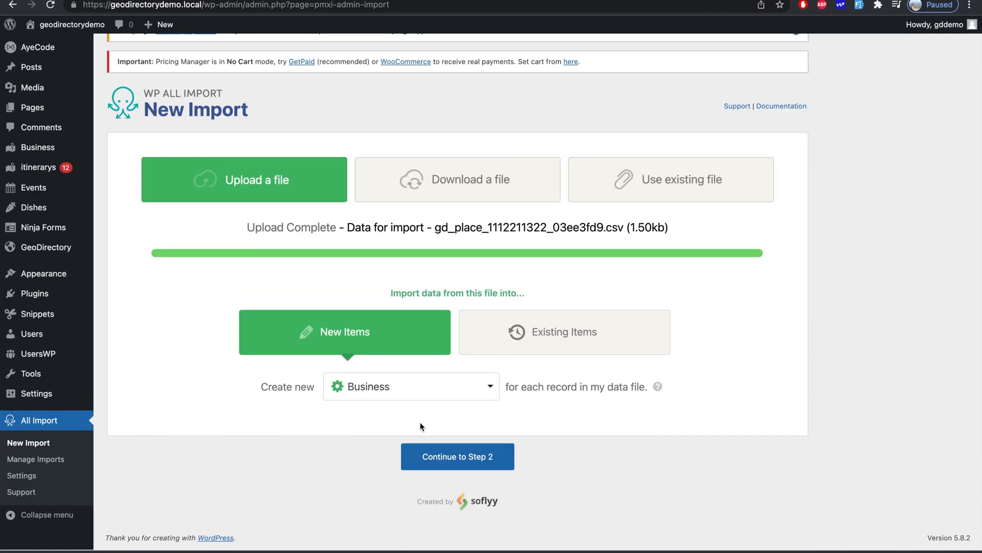
{"action": "left_click", "coordinate": [466, 467]}
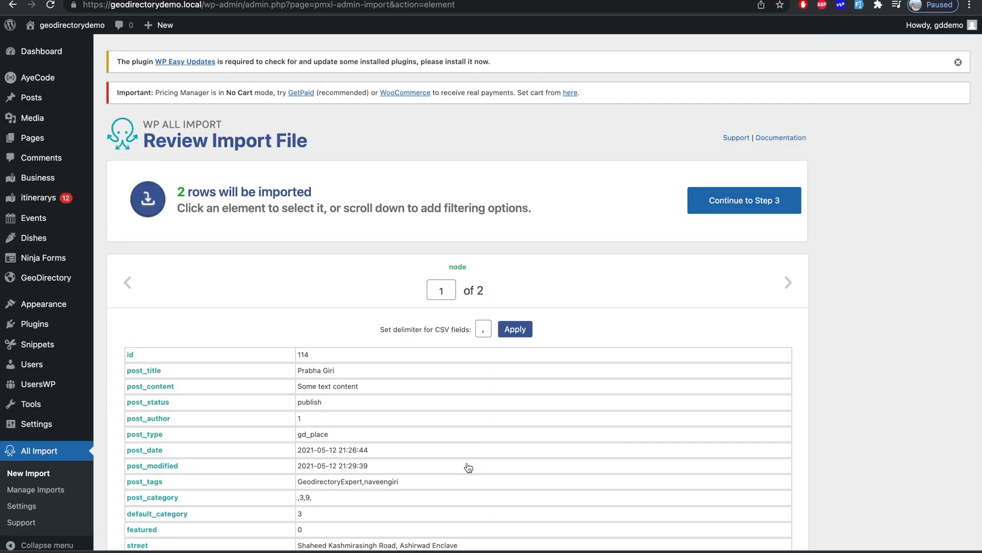
- Review the import file's 2 rows and continue to the field-mapping step
{"action": "scroll", "coordinate": [468, 467], "scroll_direction": "down", "scroll_amount": 4}
{"action": "scroll", "coordinate": [766, 269], "scroll_direction": "down", "scroll_amount": 10}
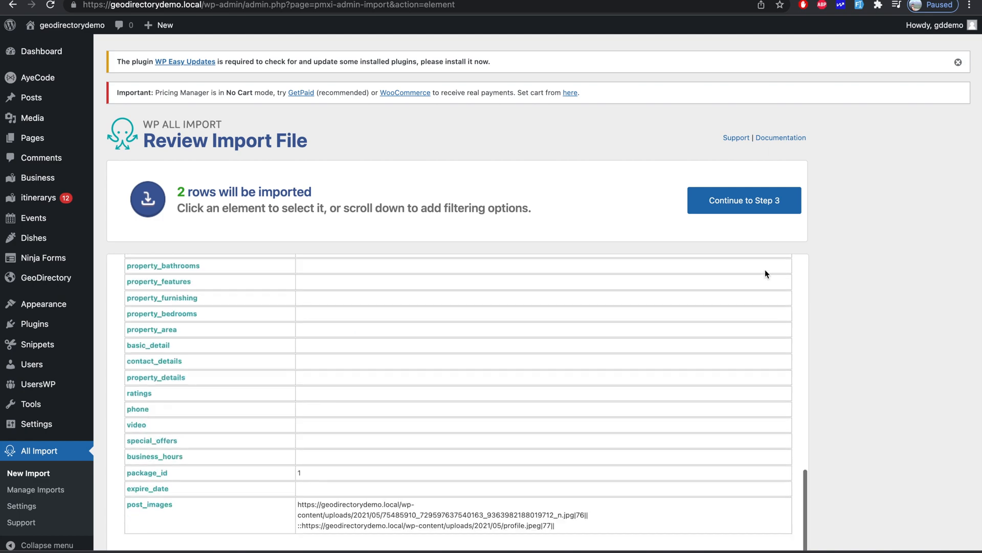
{"action": "scroll", "coordinate": [765, 269], "scroll_direction": "down", "scroll_amount": 3}
{"action": "scroll", "coordinate": [765, 269], "scroll_direction": "up", "scroll_amount": 5}
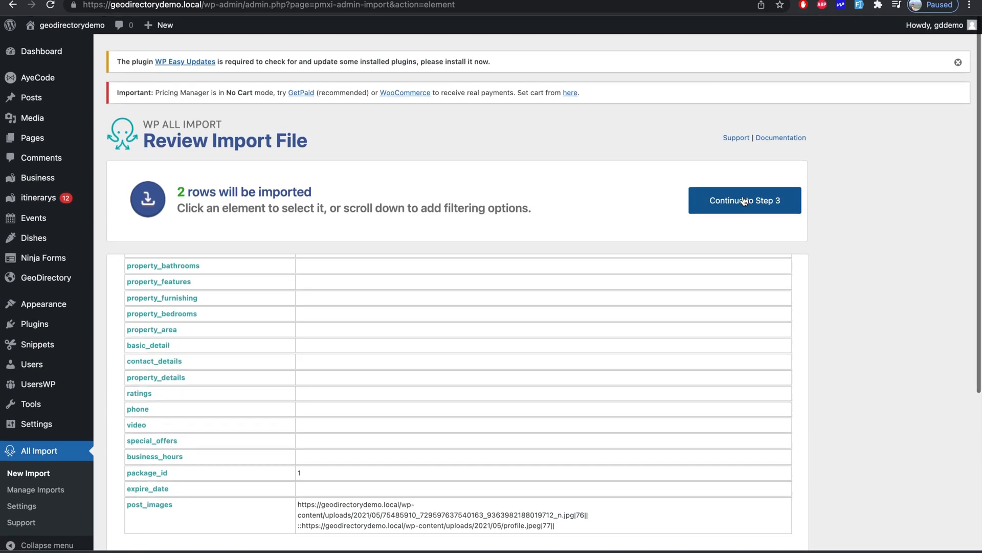
{"action": "left_click", "coordinate": [743, 200]}
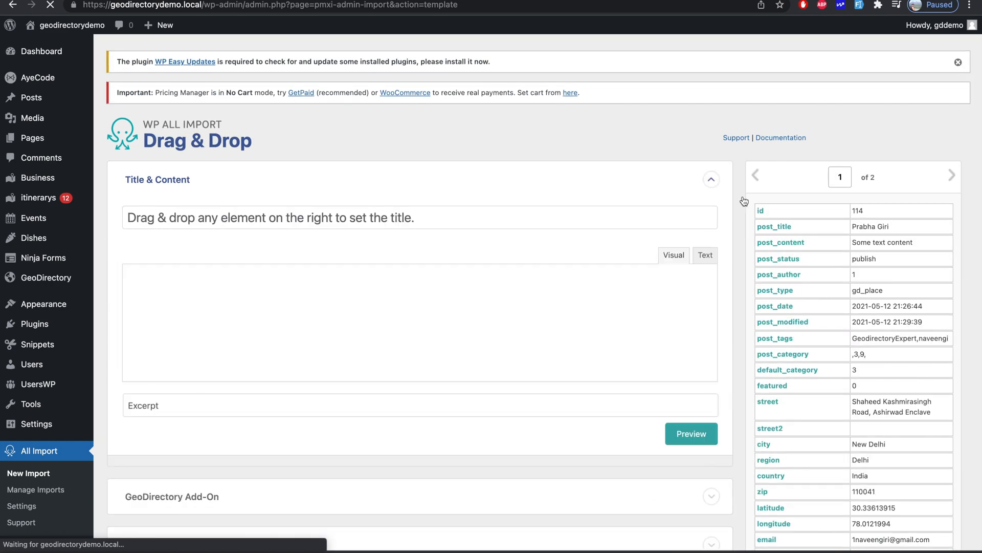
- Map {post_title[1]} into the listing title and {post_content[1]} into the content editor
{"action": "scroll", "coordinate": [607, 186], "scroll_direction": "down", "scroll_amount": 3}
{"action": "scroll", "coordinate": [607, 186], "scroll_direction": "down", "scroll_amount": 10}
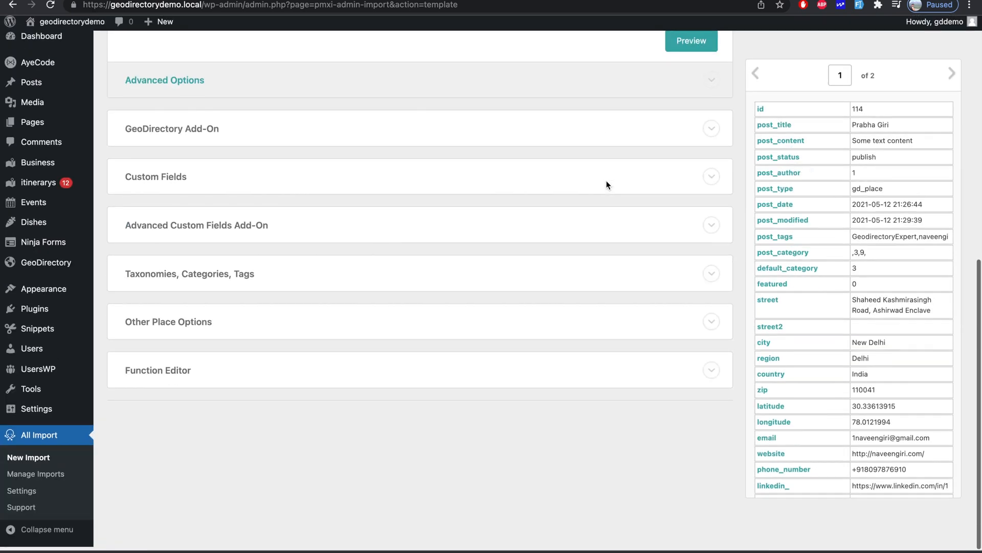
{"action": "scroll", "coordinate": [607, 185], "scroll_direction": "up", "scroll_amount": 10}
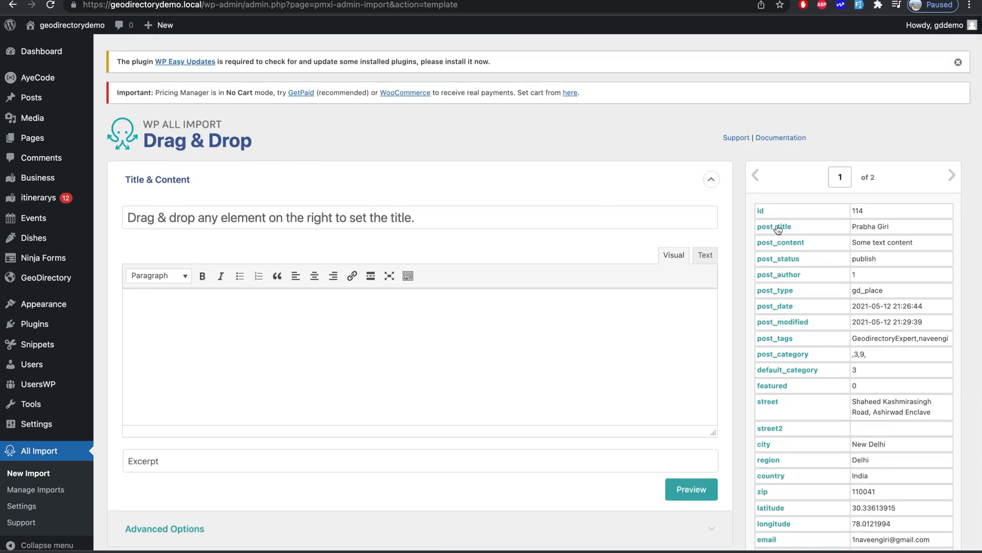
{"action": "left_click_drag", "start_coordinate": [777, 228], "coordinate": [636, 217]}
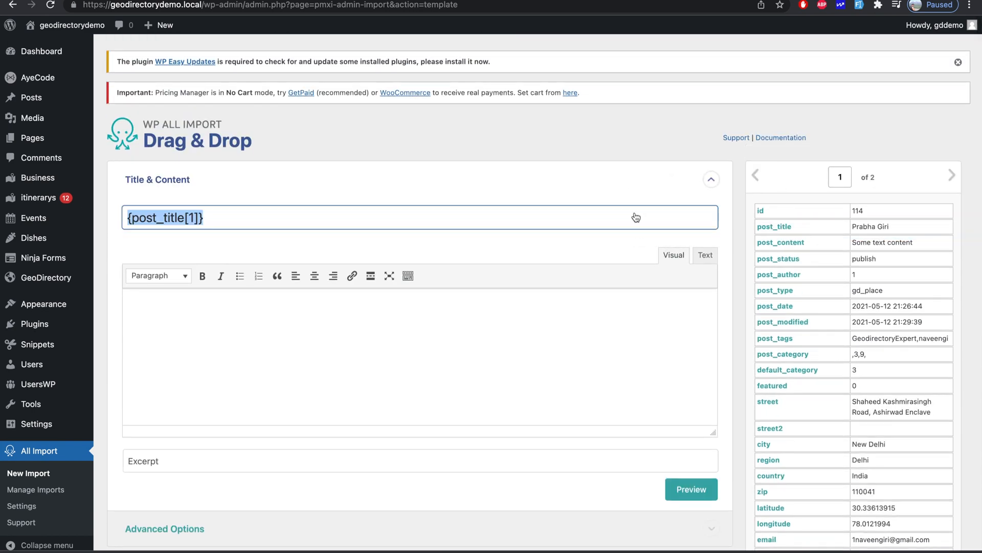
{"action": "left_click_drag", "start_coordinate": [787, 247], "coordinate": [608, 316]}
- Expand the GeoDirectory Add-On section to show its field mappings
{"action": "scroll", "coordinate": [608, 315], "scroll_direction": "down", "scroll_amount": 2}
{"action": "scroll", "coordinate": [609, 311], "scroll_direction": "down", "scroll_amount": 3}
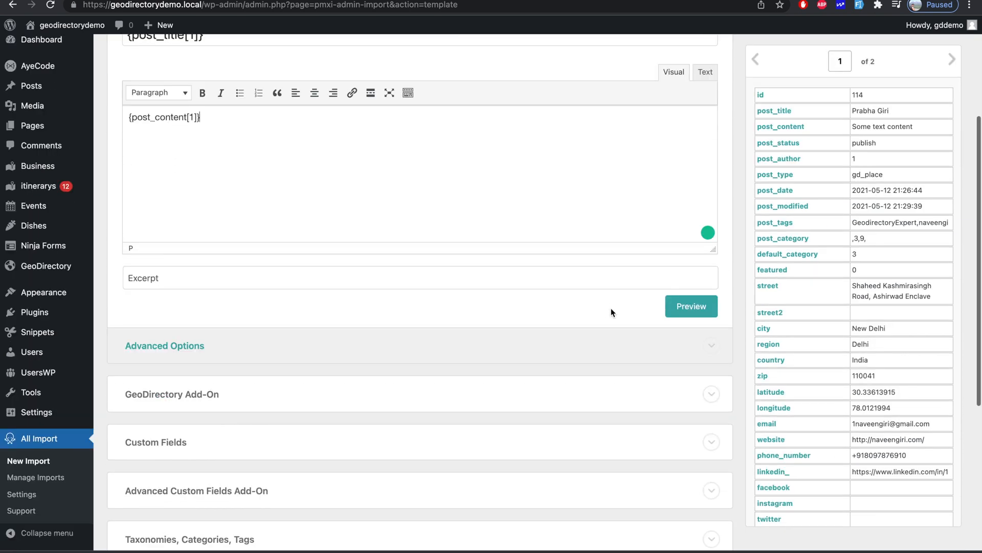
{"action": "scroll", "coordinate": [625, 163], "scroll_direction": "up", "scroll_amount": 2}
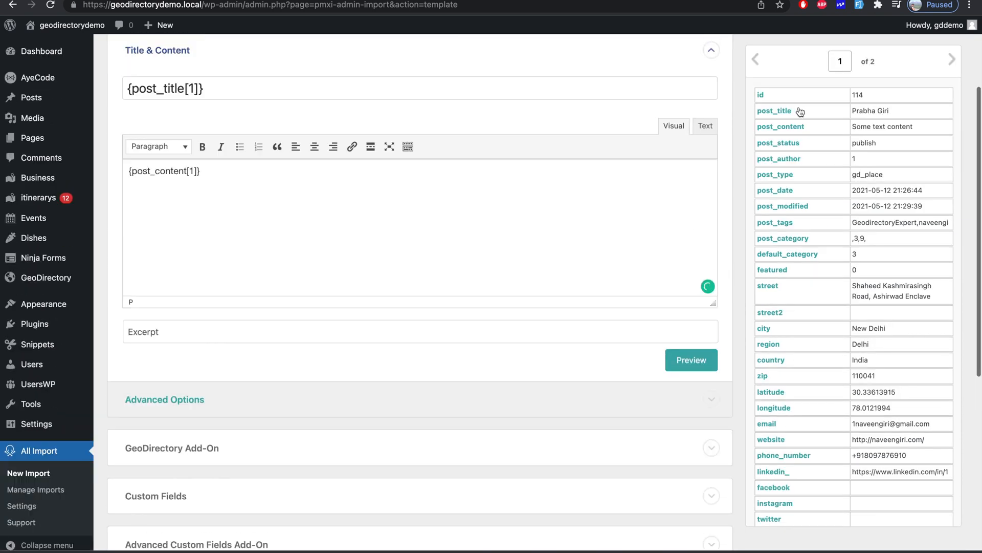
{"action": "scroll", "coordinate": [478, 227], "scroll_direction": "down", "scroll_amount": 3}
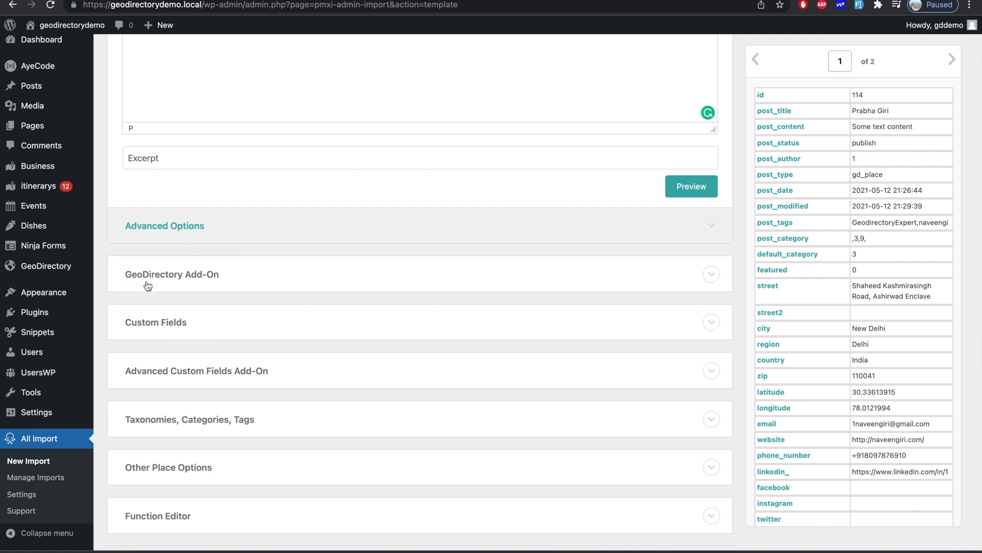
{"action": "left_click", "coordinate": [193, 283]}
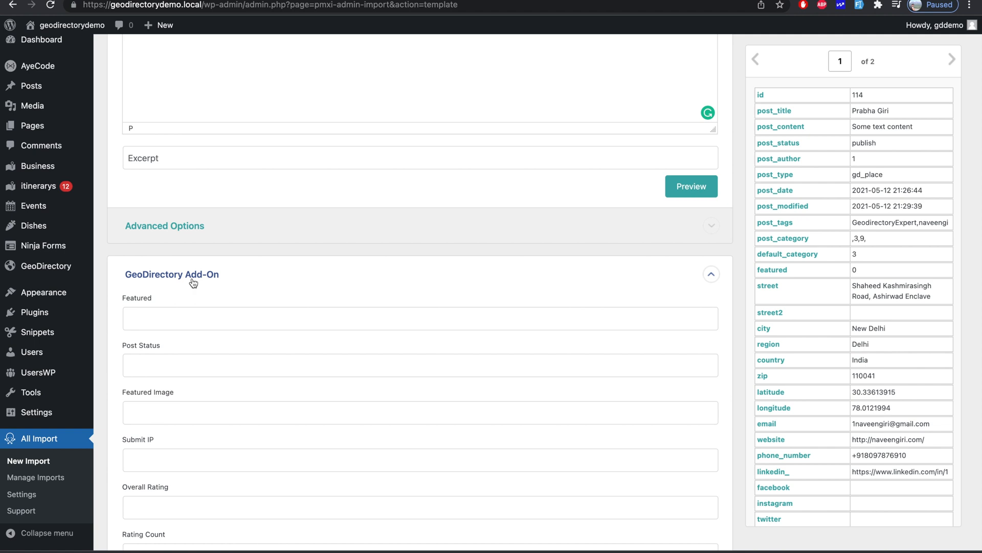
- Map featured to Featured, post_status to Post Status, and post_images to the featured image
{"action": "scroll", "coordinate": [215, 274], "scroll_direction": "down", "scroll_amount": 2}
{"action": "left_click_drag", "start_coordinate": [778, 275], "coordinate": [673, 278]}
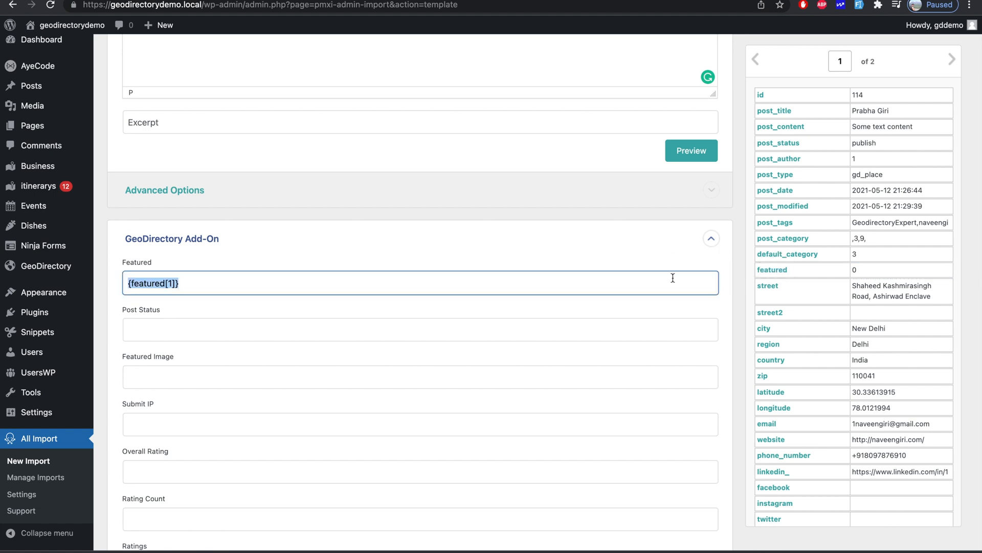
{"action": "scroll", "coordinate": [672, 278], "scroll_direction": "down", "scroll_amount": 4}
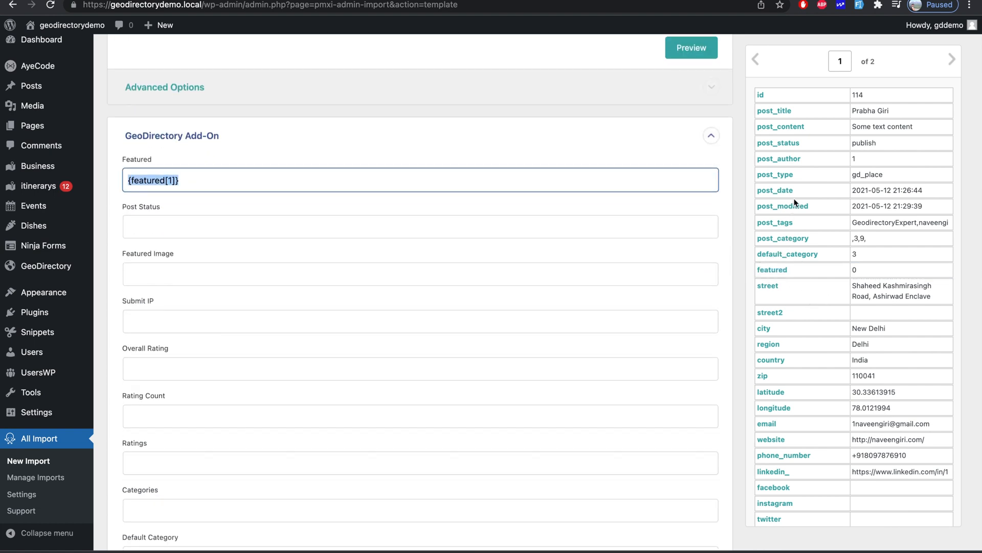
{"action": "left_click_drag", "start_coordinate": [790, 149], "coordinate": [612, 234]}
{"action": "scroll", "coordinate": [709, 209], "scroll_direction": "down", "scroll_amount": 3}
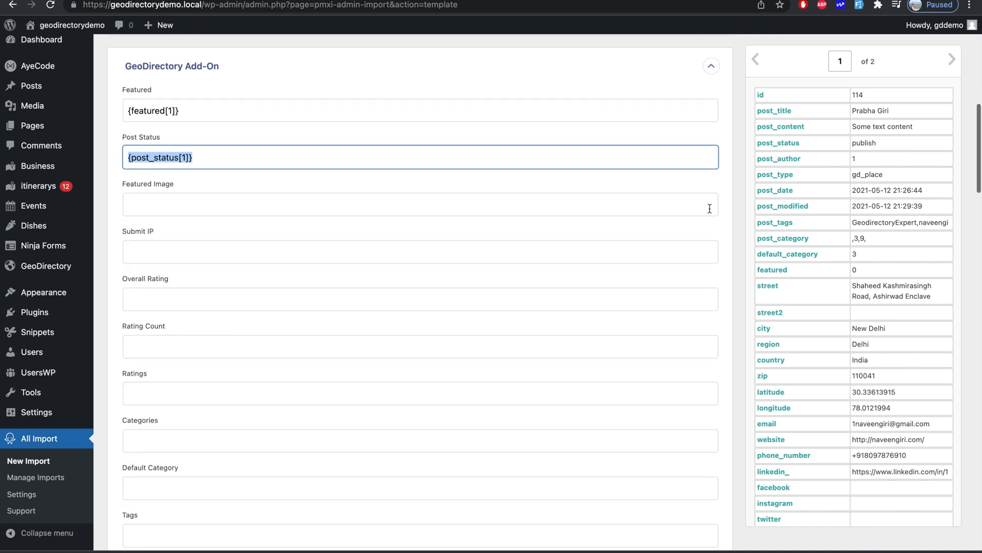
{"action": "scroll", "coordinate": [811, 494], "scroll_direction": "down", "scroll_amount": 6}
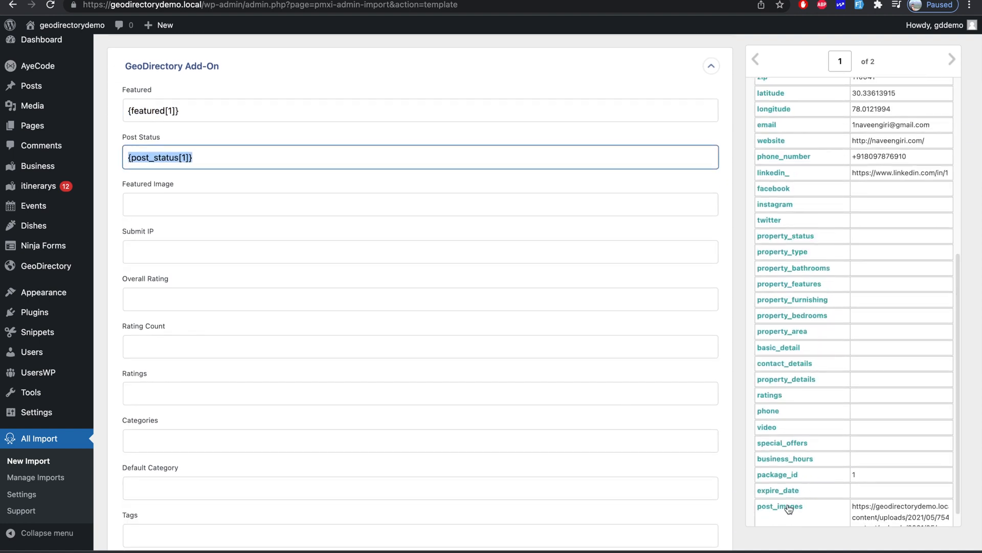
{"action": "left_click_drag", "start_coordinate": [788, 508], "coordinate": [590, 202]}
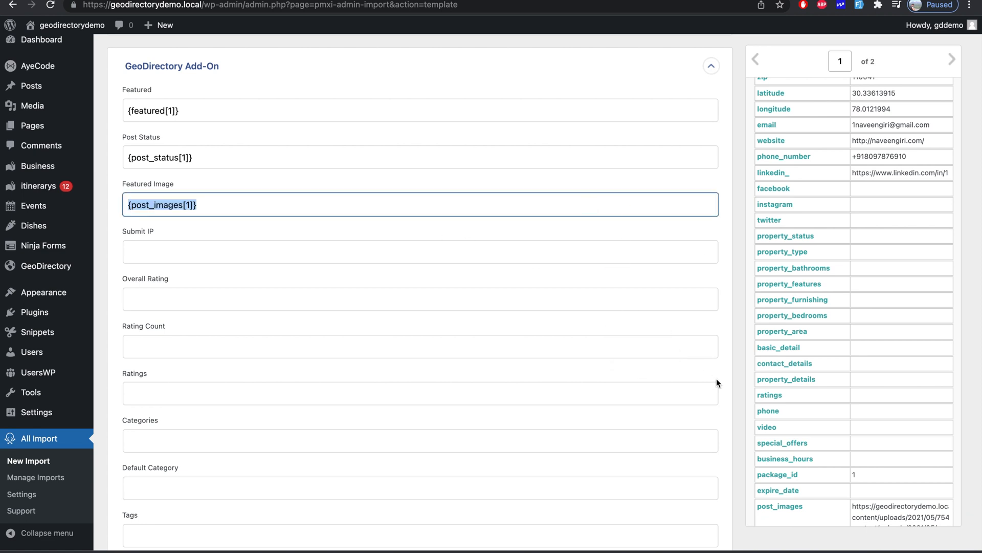
- Map {ratings[1]} to Ratings, {default_category[1]} to Default Category, and {post_category[1]} to Categories
{"action": "scroll", "coordinate": [818, 456], "scroll_direction": "down", "scroll_amount": 1}
{"action": "scroll", "coordinate": [818, 457], "scroll_direction": "up", "scroll_amount": 3}
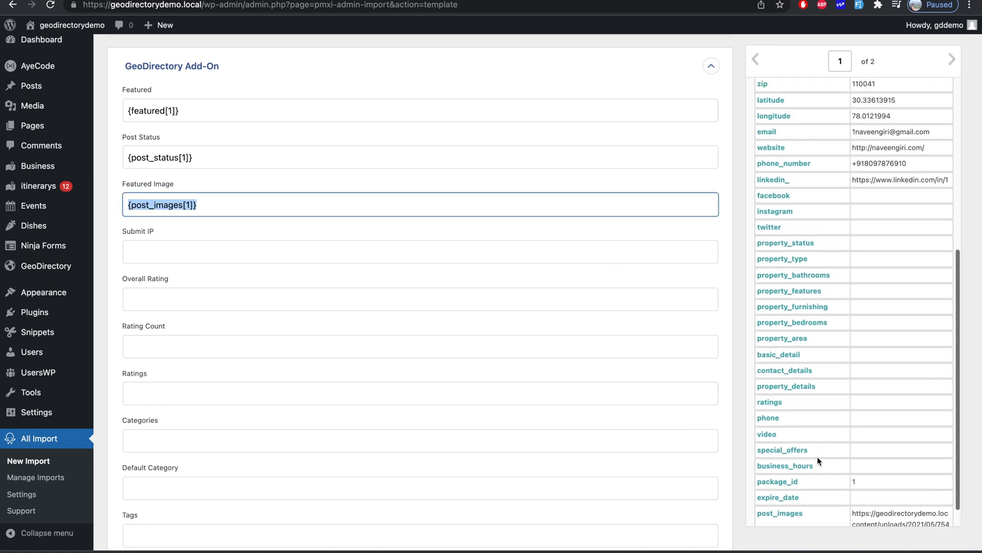
{"action": "scroll", "coordinate": [818, 457], "scroll_direction": "up", "scroll_amount": 5}
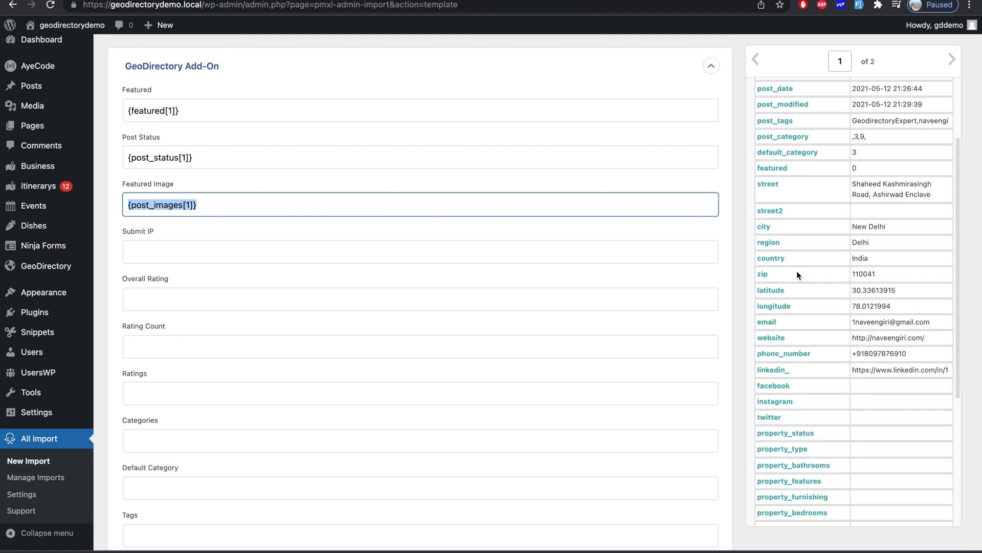
{"action": "scroll", "coordinate": [582, 320], "scroll_direction": "down", "scroll_amount": 3}
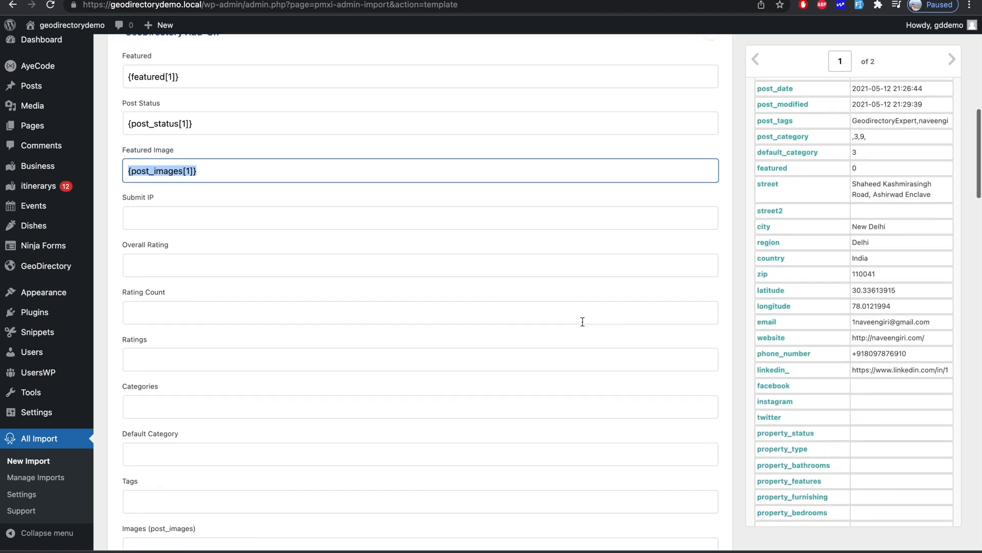
{"action": "scroll", "coordinate": [582, 321], "scroll_direction": "down", "scroll_amount": 2}
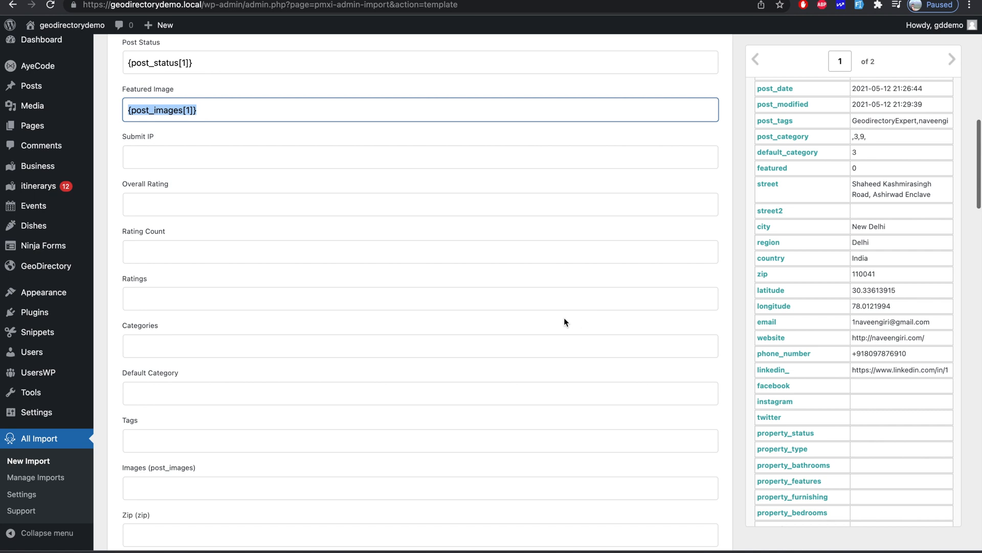
{"action": "scroll", "coordinate": [868, 445], "scroll_direction": "down", "scroll_amount": 7}
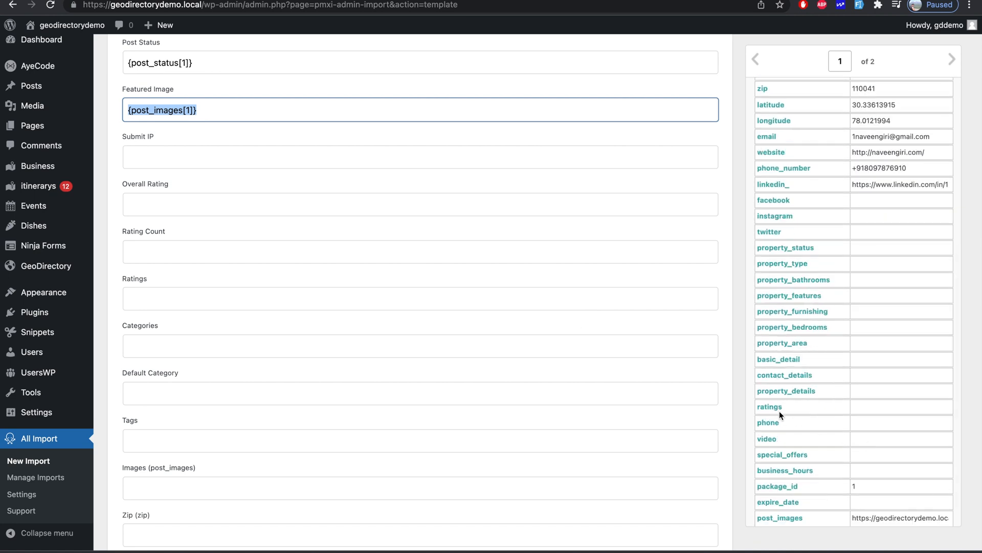
{"action": "left_click_drag", "start_coordinate": [778, 411], "coordinate": [458, 293]}
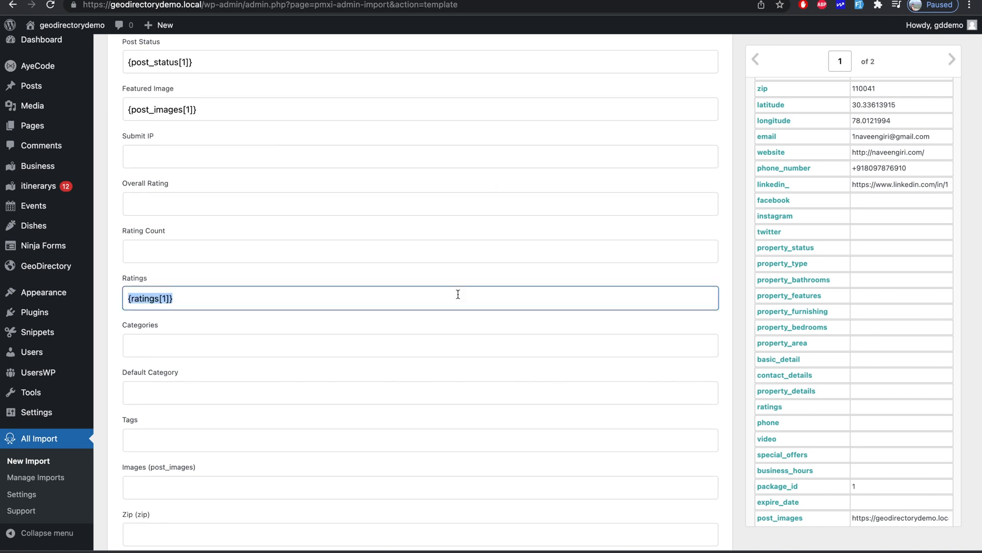
{"action": "scroll", "coordinate": [704, 264], "scroll_direction": "down", "scroll_amount": 2}
{"action": "scroll", "coordinate": [821, 310], "scroll_direction": "up", "scroll_amount": 1}
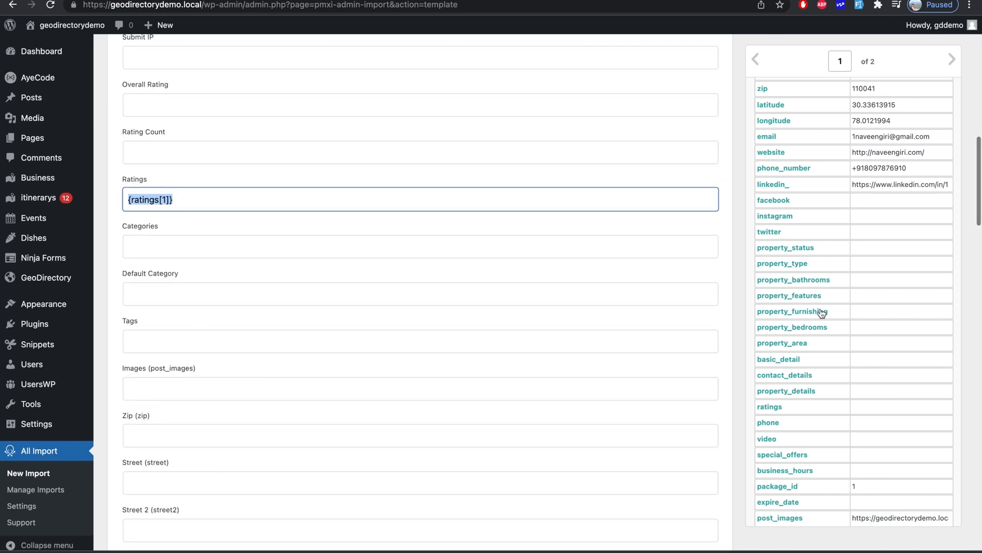
{"action": "scroll", "coordinate": [811, 231], "scroll_direction": "down", "scroll_amount": 2}
{"action": "scroll", "coordinate": [812, 232], "scroll_direction": "up", "scroll_amount": 10}
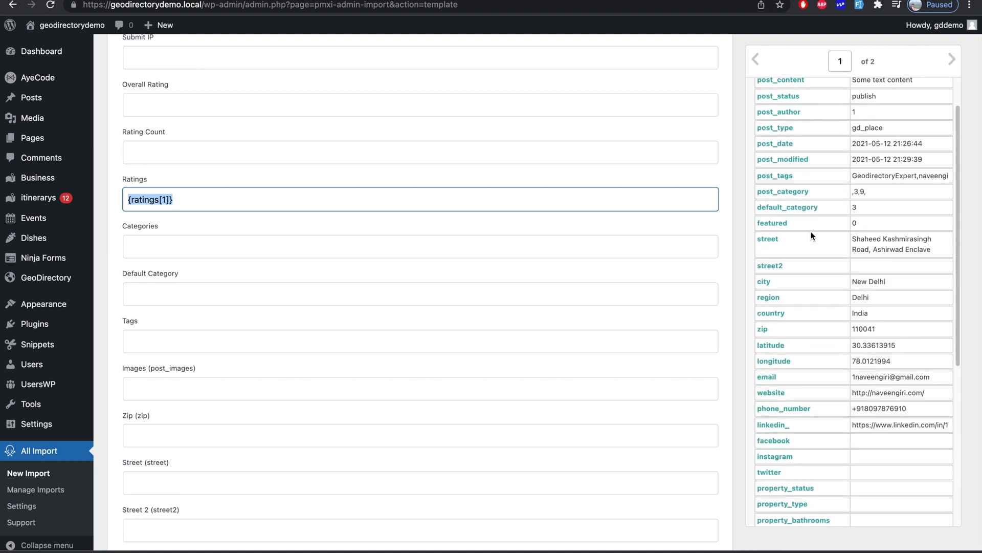
{"action": "left_click_drag", "start_coordinate": [800, 210], "coordinate": [588, 299]}
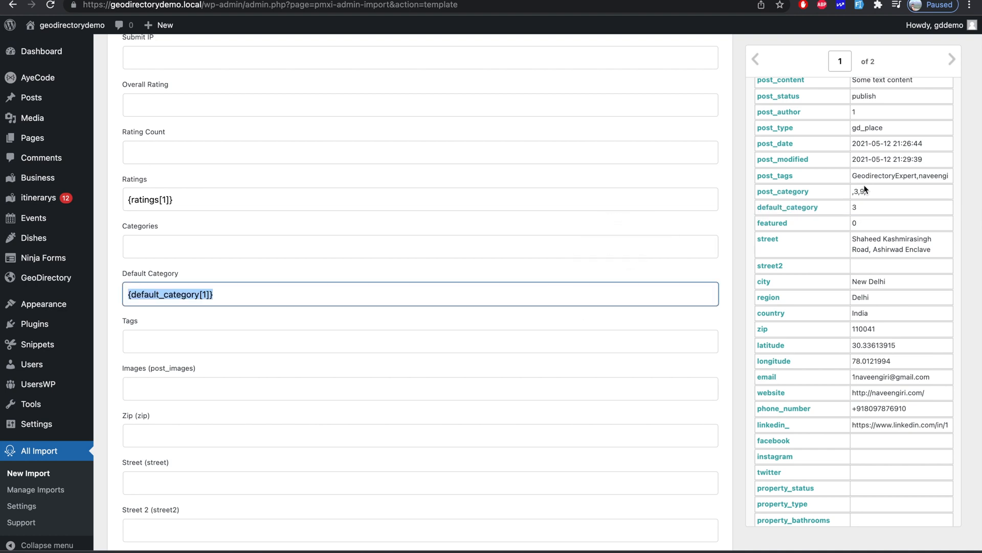
{"action": "left_click_drag", "start_coordinate": [802, 193], "coordinate": [667, 235]}
- Map {post_tags[1]} into Tags and dismiss the stray lookup popup
{"action": "scroll", "coordinate": [667, 239], "scroll_direction": "down", "scroll_amount": 1}
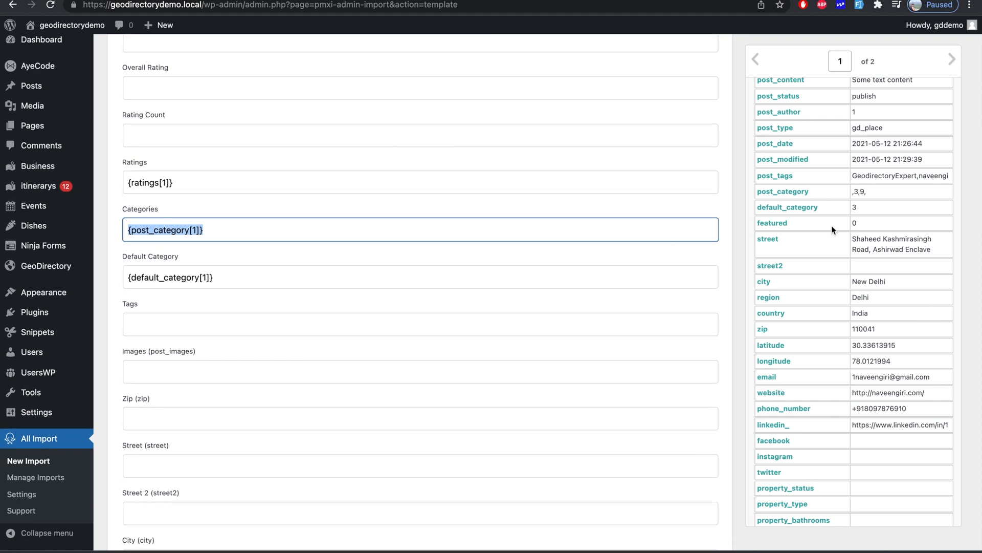
{"action": "scroll", "coordinate": [585, 346], "scroll_direction": "down", "scroll_amount": 1}
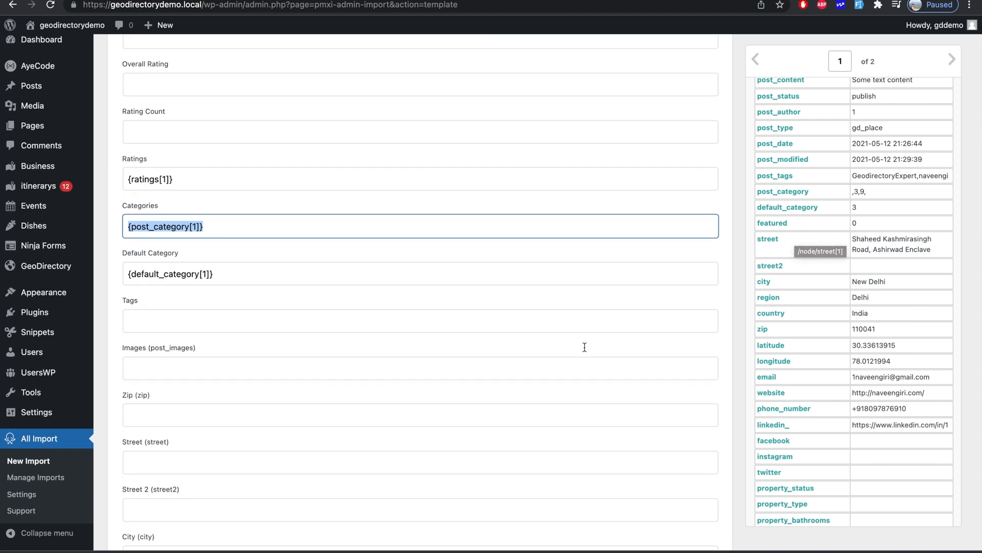
{"action": "scroll", "coordinate": [585, 347], "scroll_direction": "down", "scroll_amount": 1}
{"action": "left_click_drag", "start_coordinate": [783, 179], "coordinate": [556, 303]}
{"action": "left_click", "coordinate": [796, 175]}
- Map post_images into the Images field and zip into the Zip field
{"action": "scroll", "coordinate": [555, 305], "scroll_direction": "down", "scroll_amount": 3}
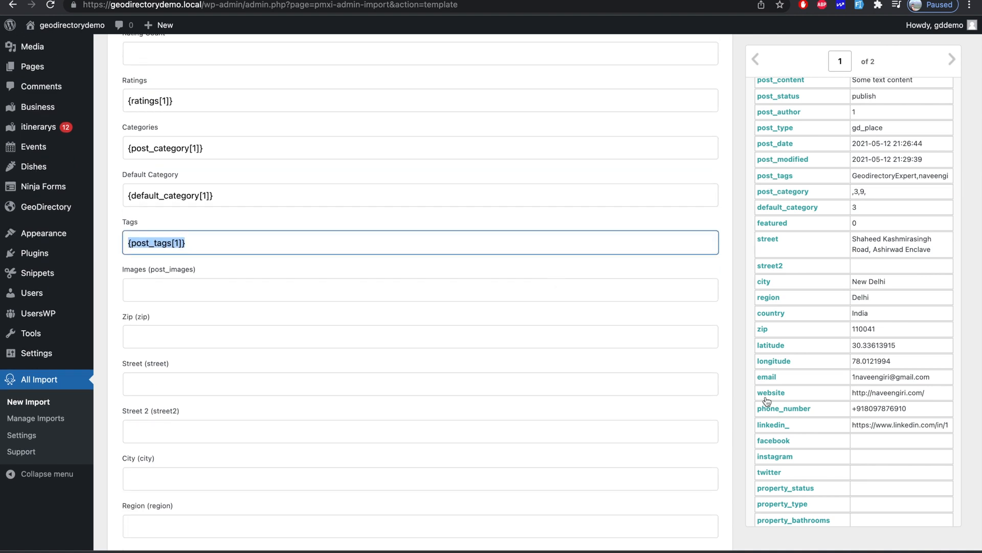
{"action": "scroll", "coordinate": [860, 499], "scroll_direction": "down", "scroll_amount": 5}
{"action": "left_click_drag", "start_coordinate": [780, 488], "coordinate": [573, 280]}
{"action": "scroll", "coordinate": [848, 309], "scroll_direction": "up", "scroll_amount": 2}
{"action": "scroll", "coordinate": [815, 224], "scroll_direction": "up", "scroll_amount": 2}
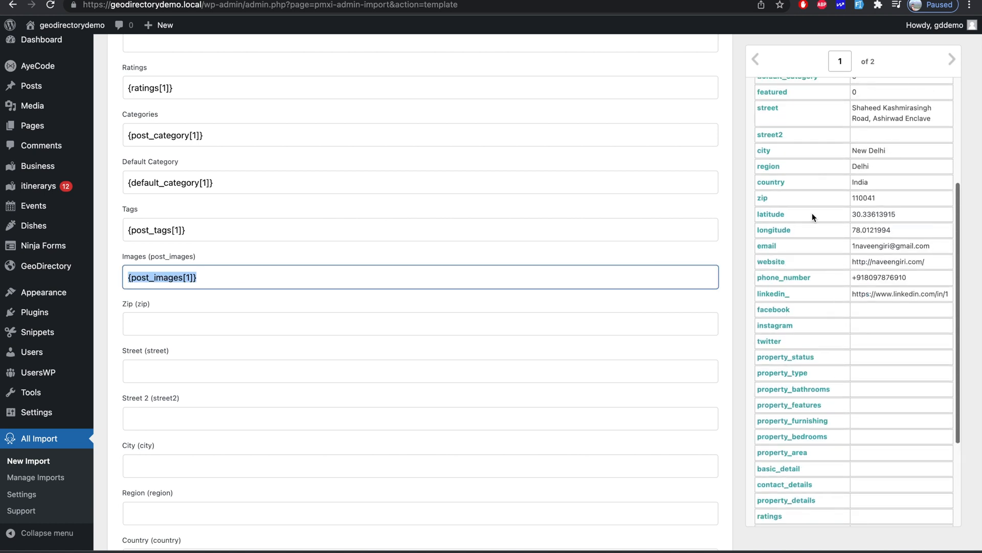
{"action": "left_click_drag", "start_coordinate": [766, 202], "coordinate": [592, 271]}
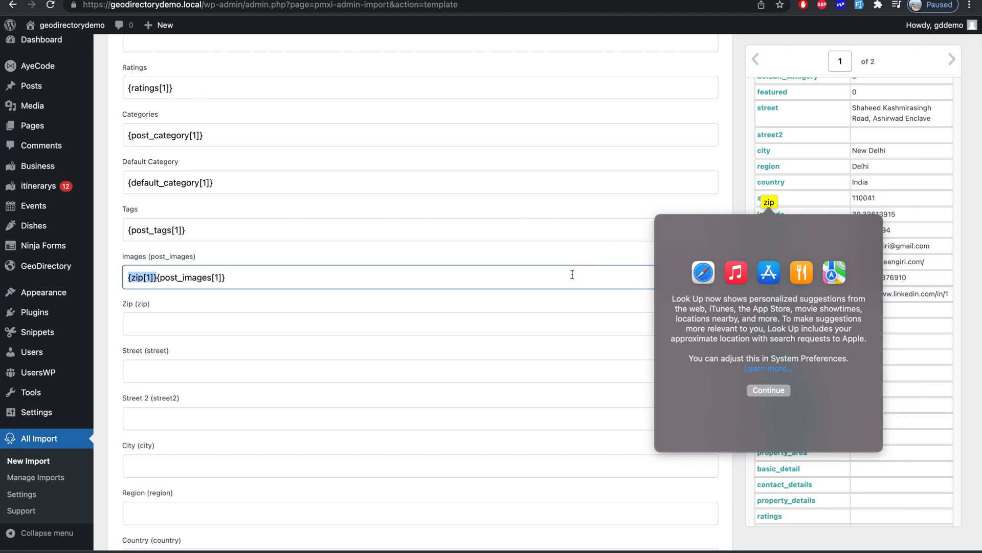
{"action": "key", "text": "BackSpace"}
{"action": "left_click", "coordinate": [573, 276]}
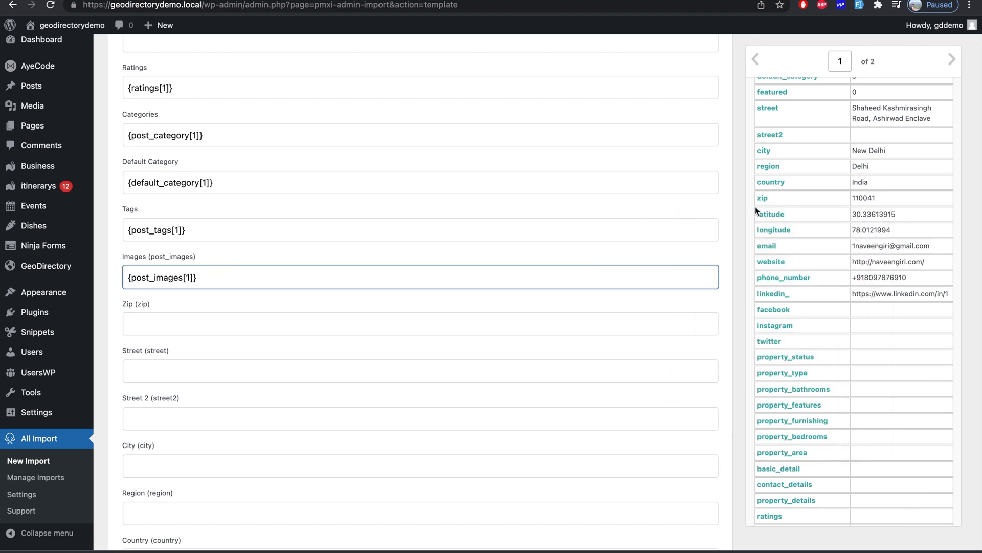
{"action": "left_click_drag", "start_coordinate": [764, 200], "coordinate": [536, 330]}
{"action": "left_click_drag", "start_coordinate": [764, 197], "coordinate": [540, 330]}
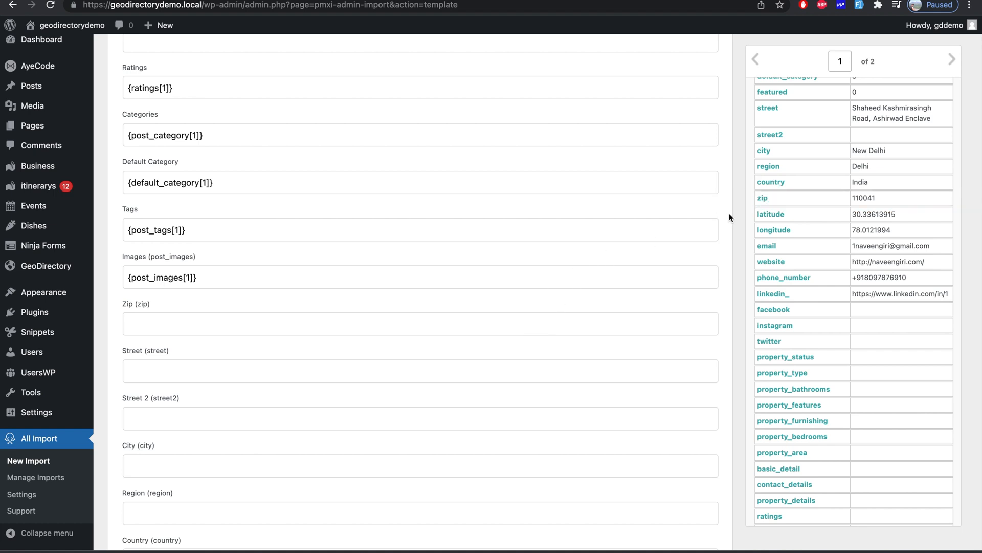
{"action": "left_click_drag", "start_coordinate": [762, 197], "coordinate": [630, 265]}
{"action": "left_click_drag", "start_coordinate": [764, 200], "coordinate": [540, 327]}
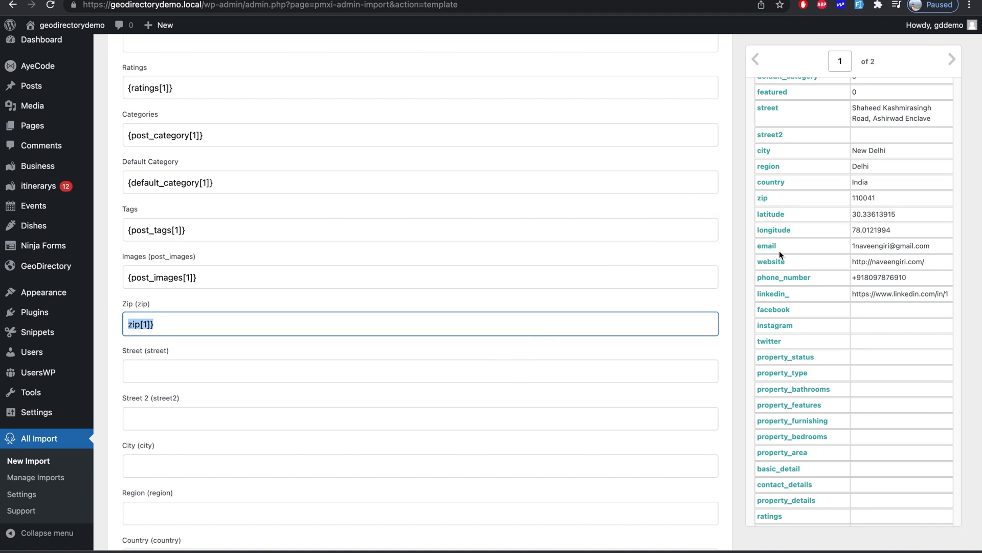
- Map street, street2 and city into the Street, Street 2 and City fields
{"action": "left_click_drag", "start_coordinate": [772, 112], "coordinate": [565, 377]}
{"action": "left_click", "coordinate": [597, 217]}
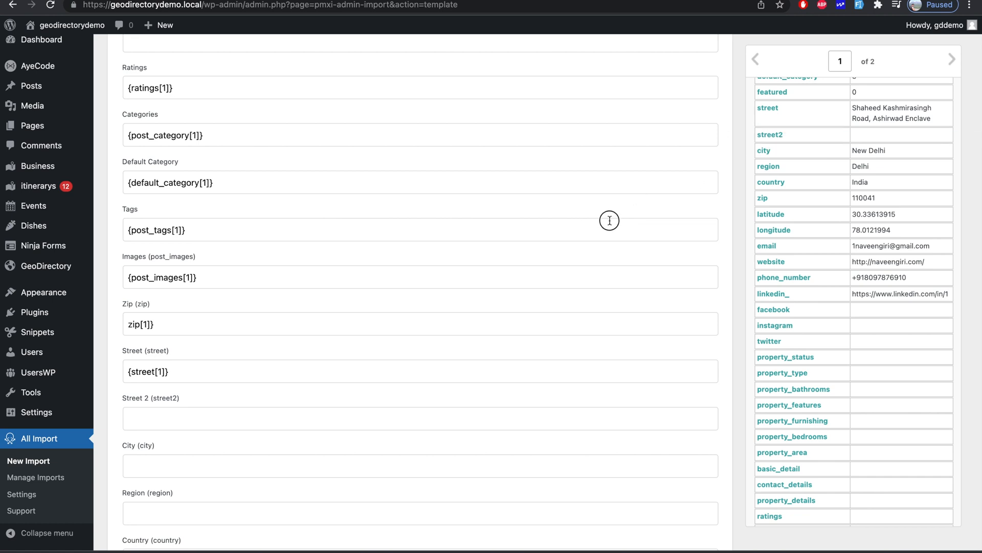
{"action": "left_click_drag", "start_coordinate": [772, 137], "coordinate": [561, 367]}
{"action": "left_click_drag", "start_coordinate": [523, 414], "coordinate": [524, 416]}
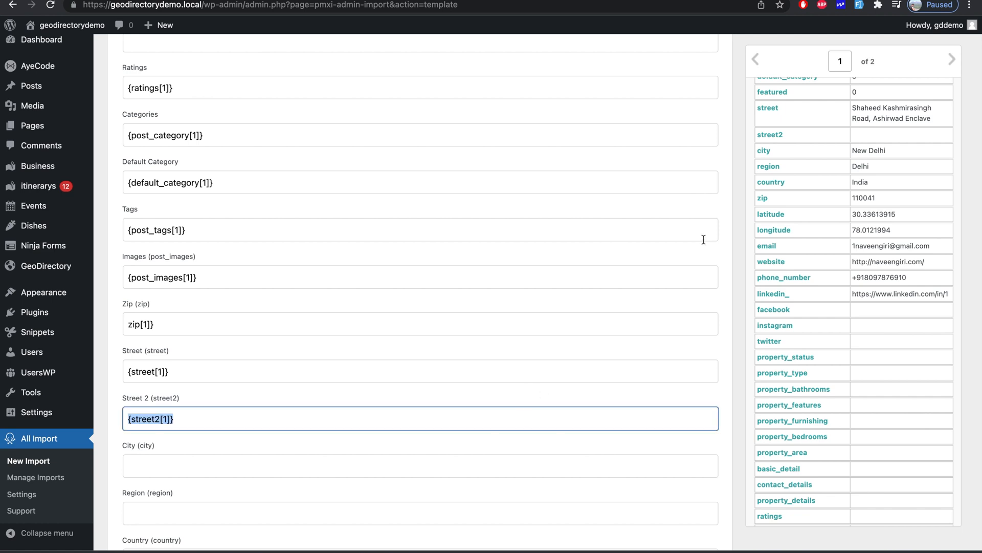
{"action": "left_click_drag", "start_coordinate": [768, 156], "coordinate": [498, 466]}
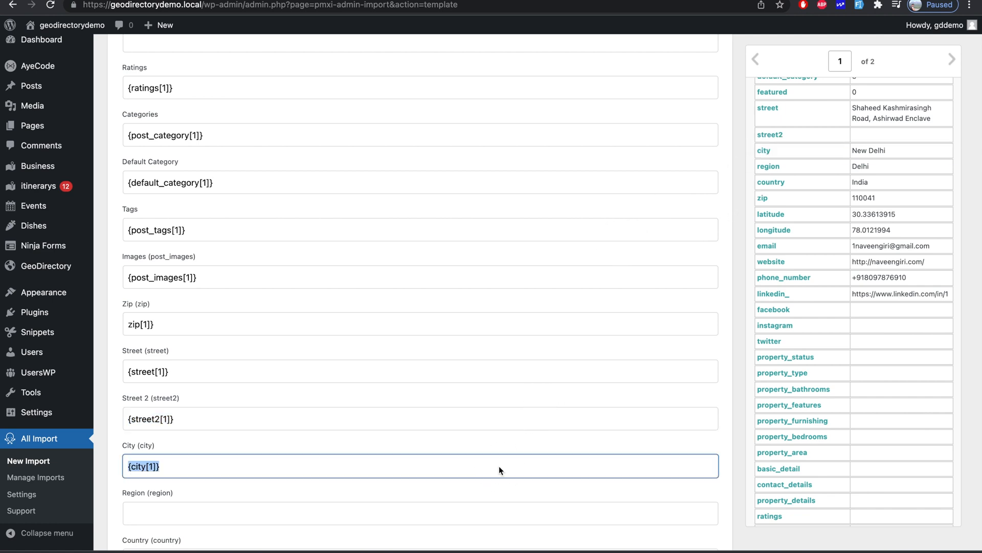
{"action": "scroll", "coordinate": [500, 464], "scroll_direction": "down", "scroll_amount": 5}
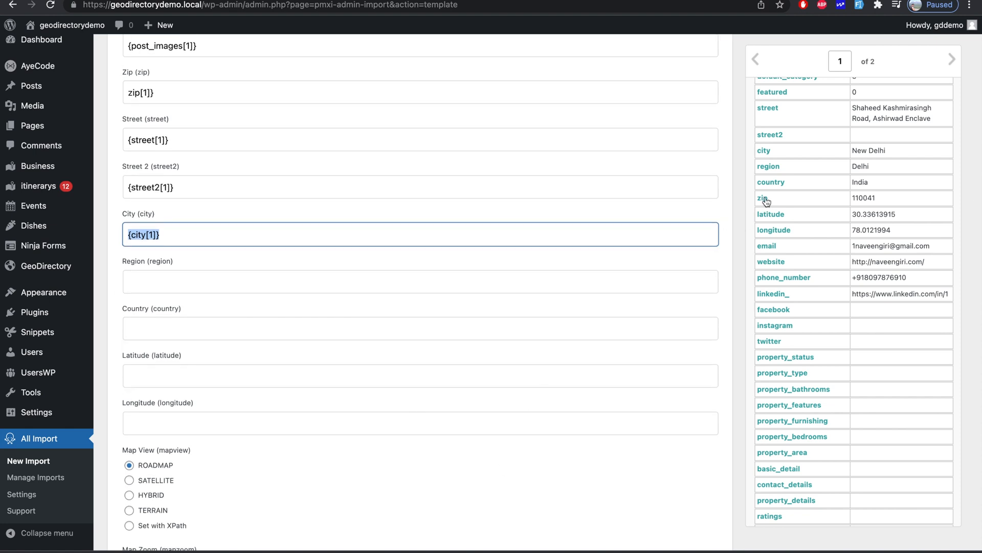
- Fill Region, Country, Latitude and Longitude with {region[1]}, {country[1]}, {latitude[1]} and {longitude[1]}
{"action": "left_click", "coordinate": [772, 168]}
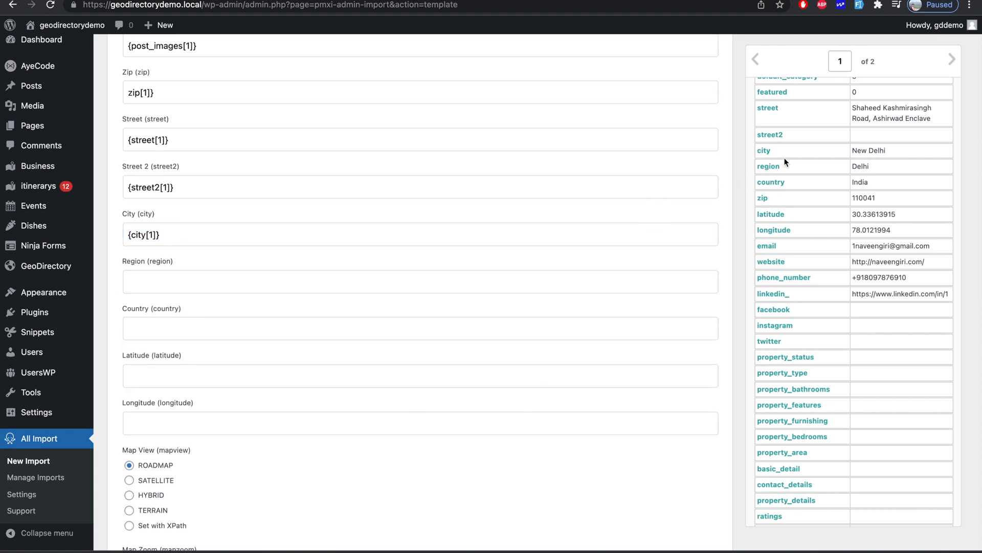
{"action": "left_click_drag", "start_coordinate": [774, 168], "coordinate": [572, 289]}
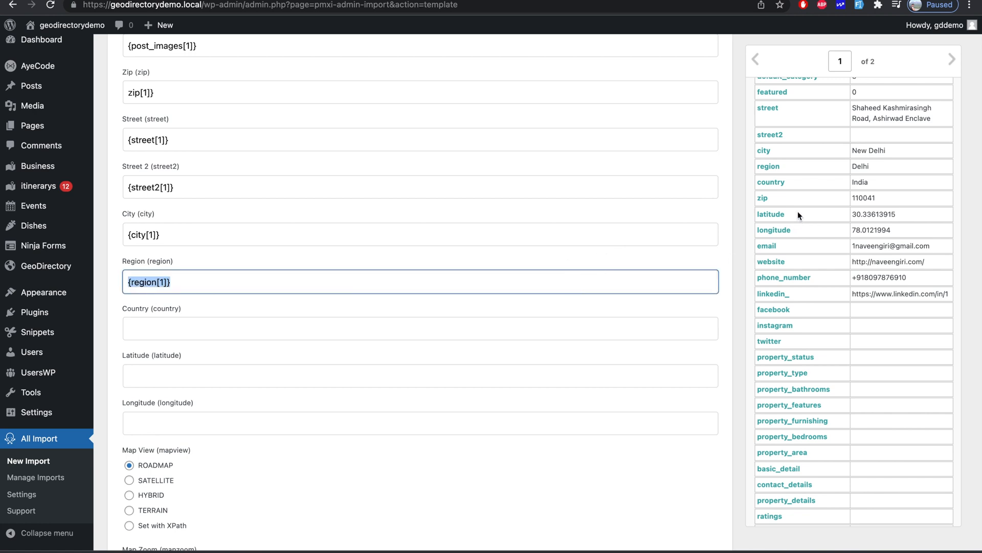
{"action": "left_click_drag", "start_coordinate": [779, 190], "coordinate": [602, 324]}
{"action": "left_click_drag", "start_coordinate": [774, 214], "coordinate": [615, 318]}
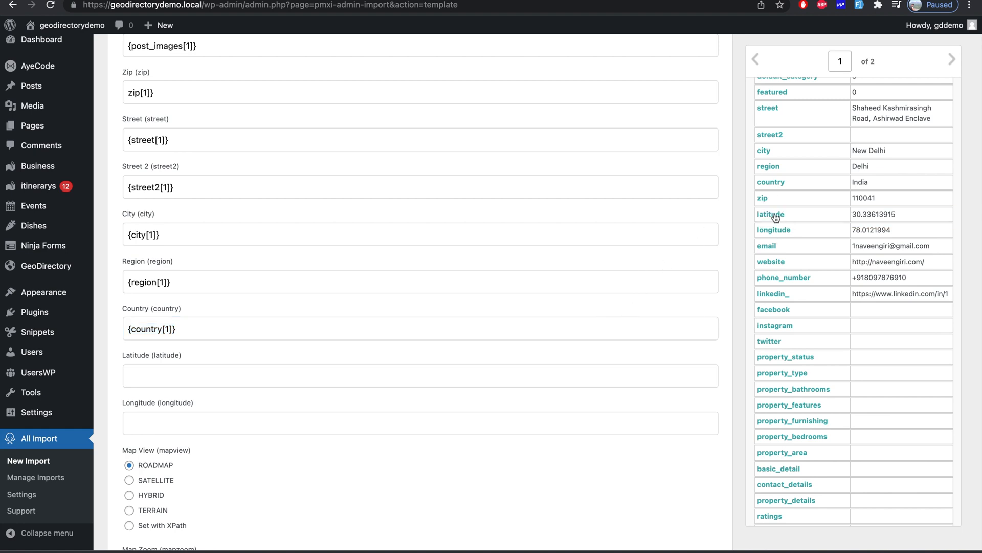
{"action": "left_click_drag", "start_coordinate": [763, 219], "coordinate": [600, 375]}
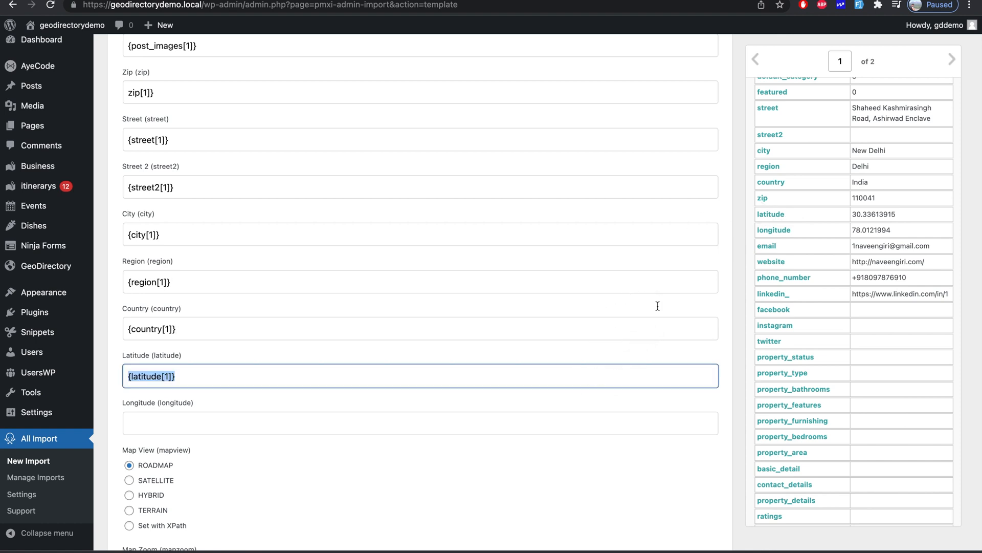
{"action": "left_click", "coordinate": [774, 233]}
{"action": "left_click_drag", "start_coordinate": [778, 233], "coordinate": [594, 426]}
{"action": "scroll", "coordinate": [594, 425], "scroll_direction": "down", "scroll_amount": 7}
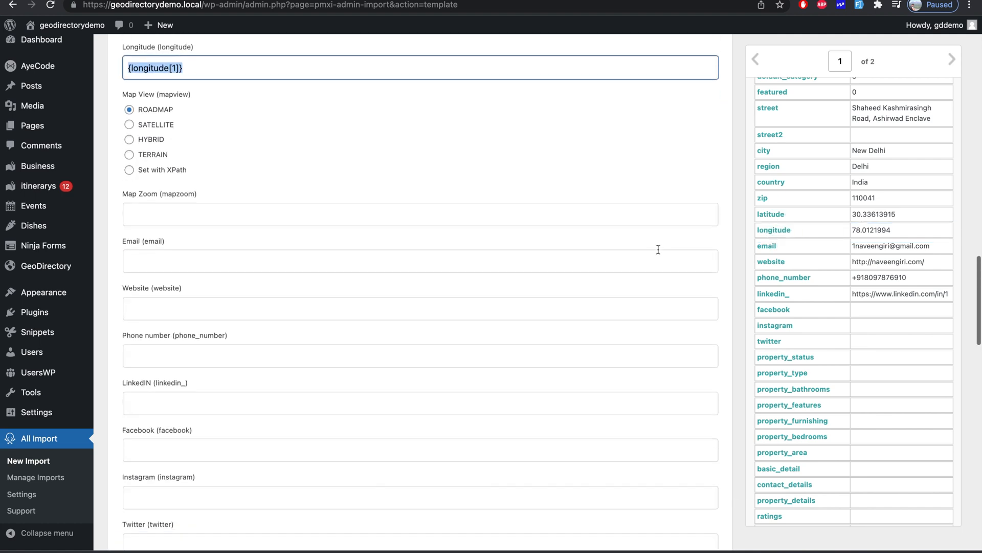
- Map email, website and phone_number into the Email, Website and Phone number fields
{"action": "scroll", "coordinate": [812, 336], "scroll_direction": "down", "scroll_amount": 5}
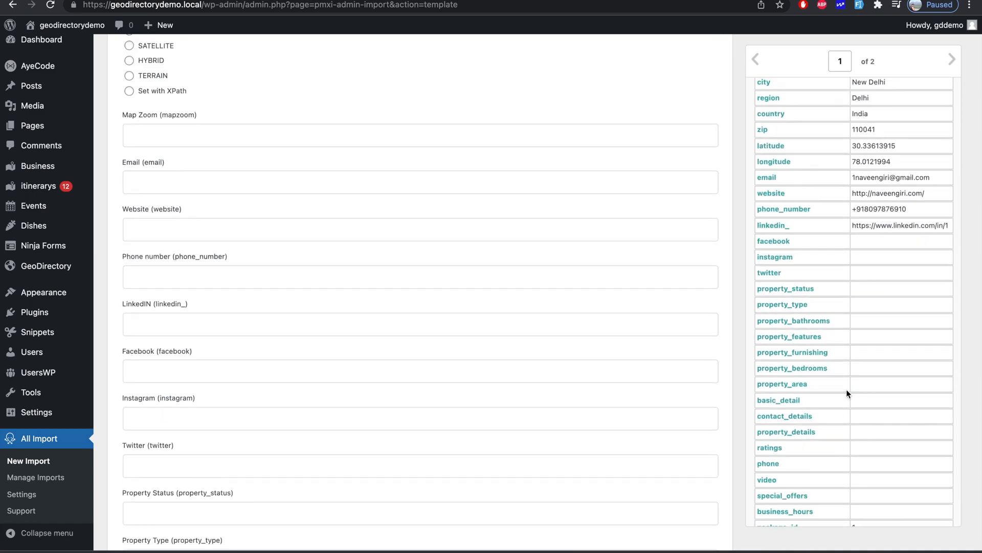
{"action": "scroll", "coordinate": [903, 413], "scroll_direction": "down", "scroll_amount": 2}
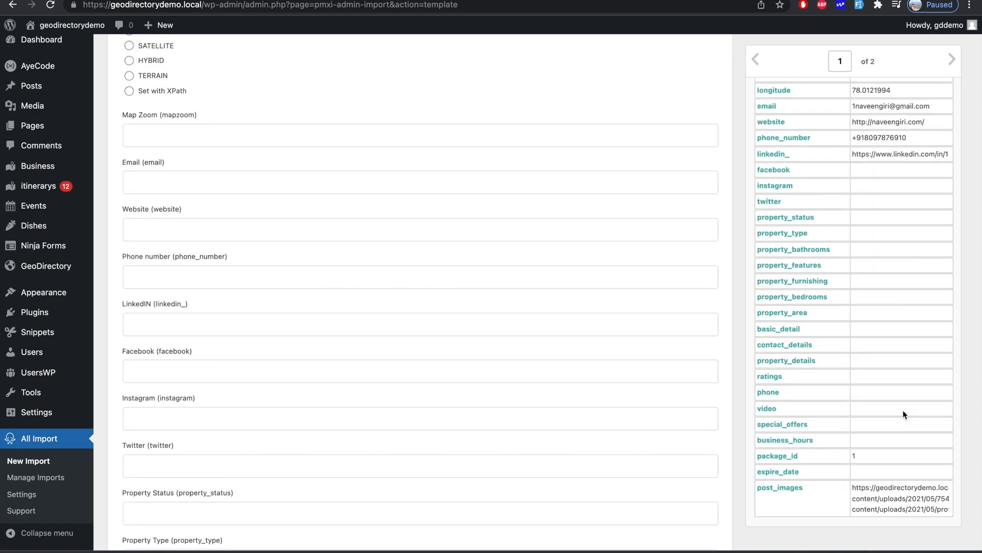
{"action": "scroll", "coordinate": [903, 414], "scroll_direction": "up", "scroll_amount": 5}
{"action": "scroll", "coordinate": [903, 410], "scroll_direction": "up", "scroll_amount": 4}
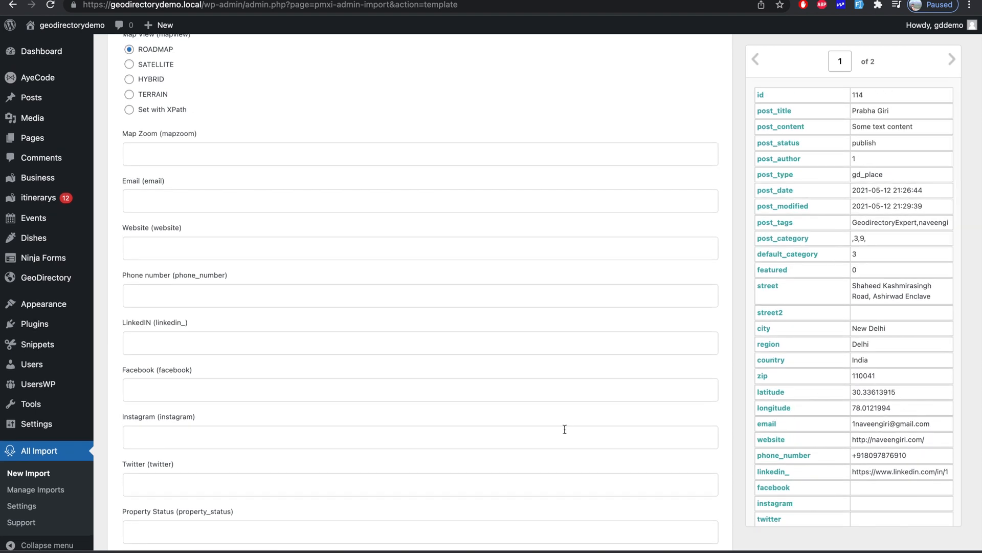
{"action": "scroll", "coordinate": [565, 429], "scroll_direction": "up", "scroll_amount": 2}
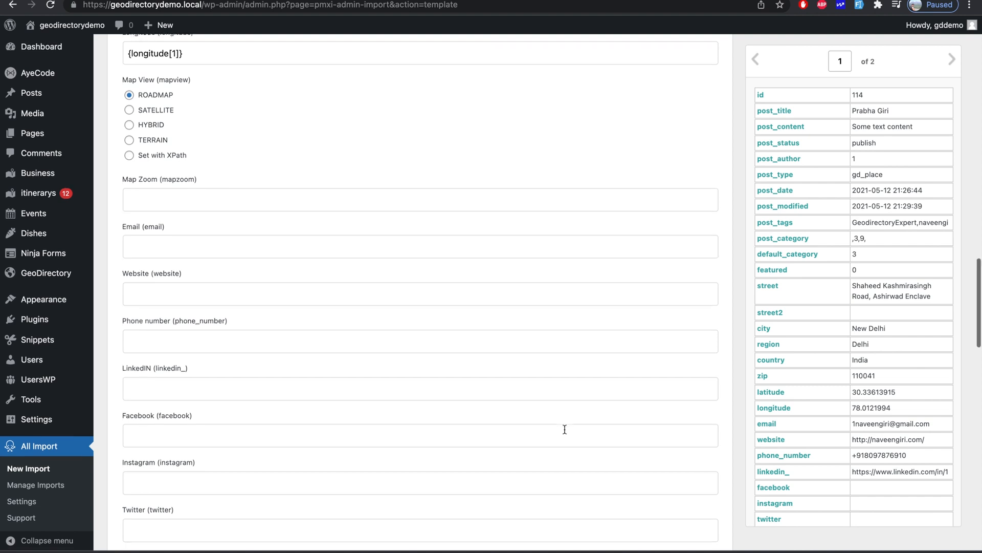
{"action": "scroll", "coordinate": [565, 428], "scroll_direction": "down", "scroll_amount": 1}
{"action": "scroll", "coordinate": [838, 321], "scroll_direction": "down", "scroll_amount": 3}
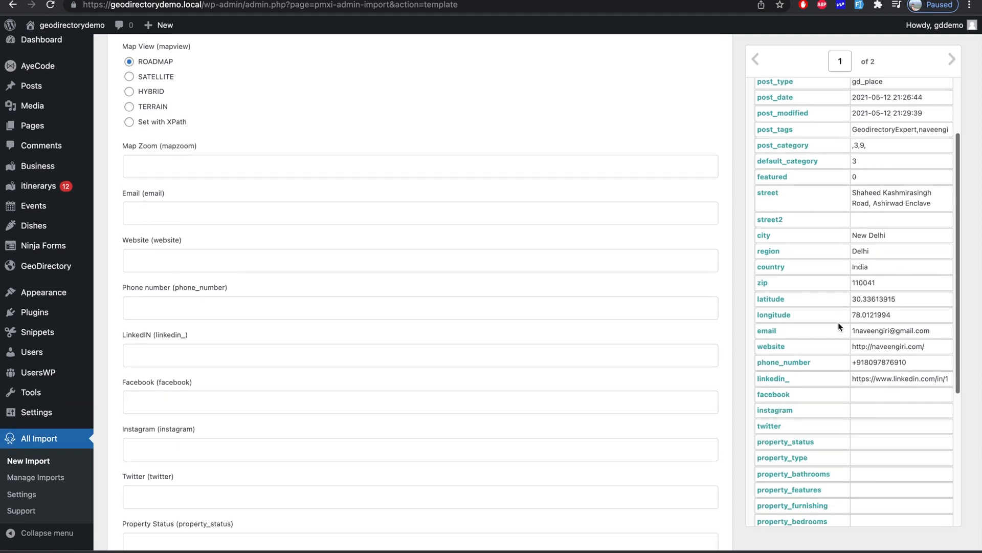
{"action": "left_click_drag", "start_coordinate": [768, 331], "coordinate": [606, 212]}
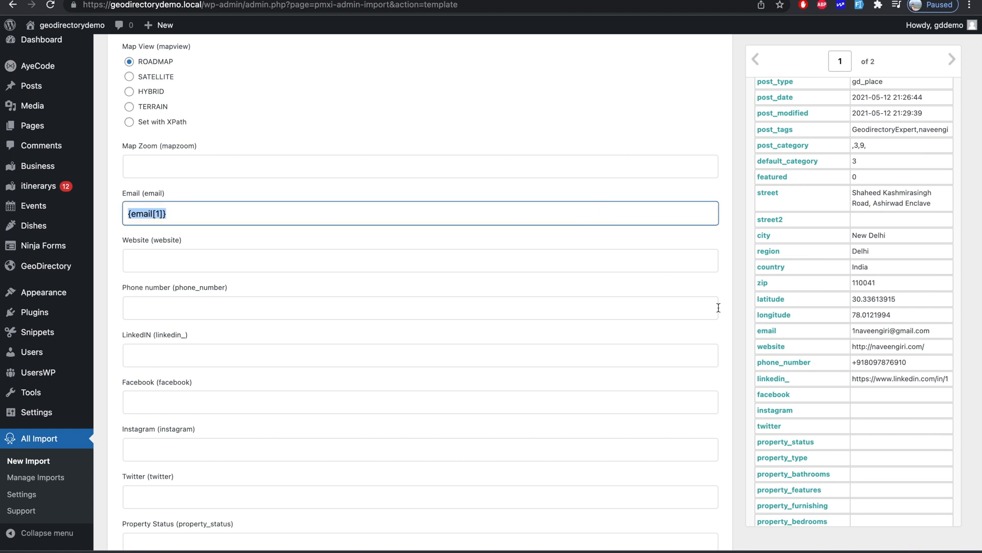
{"action": "left_click_drag", "start_coordinate": [771, 347], "coordinate": [589, 263]}
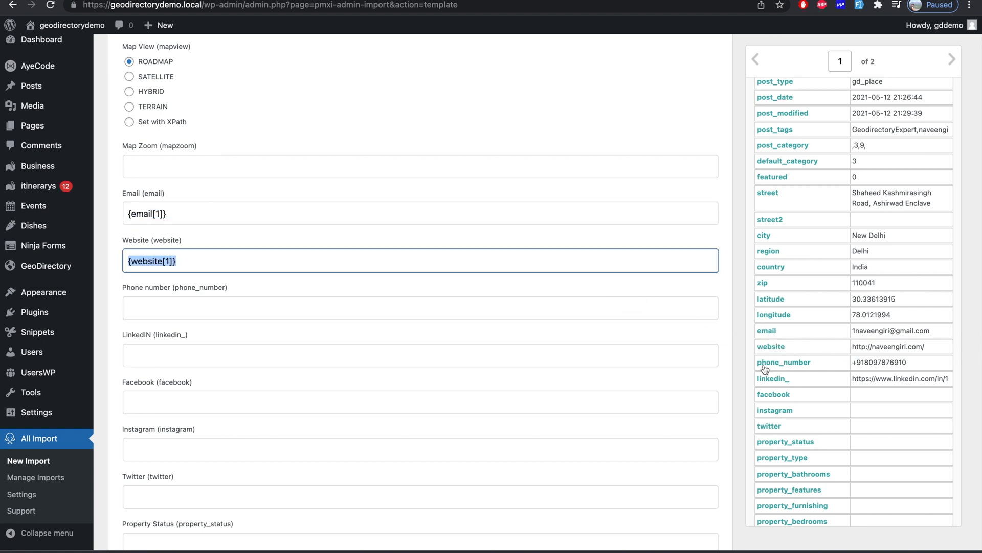
{"action": "left_click_drag", "start_coordinate": [773, 369], "coordinate": [641, 320]}
- Map linkedin_, facebook, instagram, twitter and property status into their matching fields
{"action": "left_click_drag", "start_coordinate": [774, 382], "coordinate": [659, 362]}
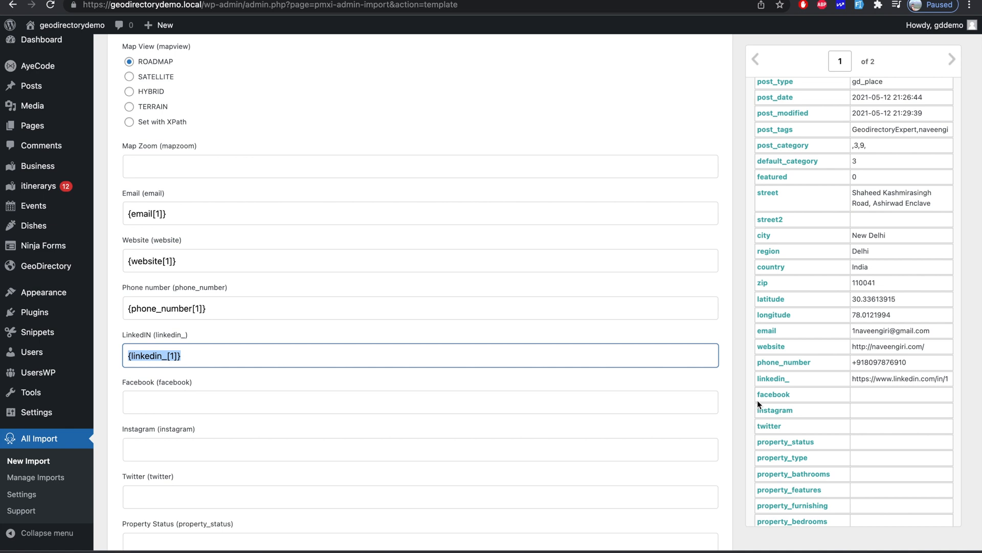
{"action": "left_click_drag", "start_coordinate": [770, 397], "coordinate": [674, 393]}
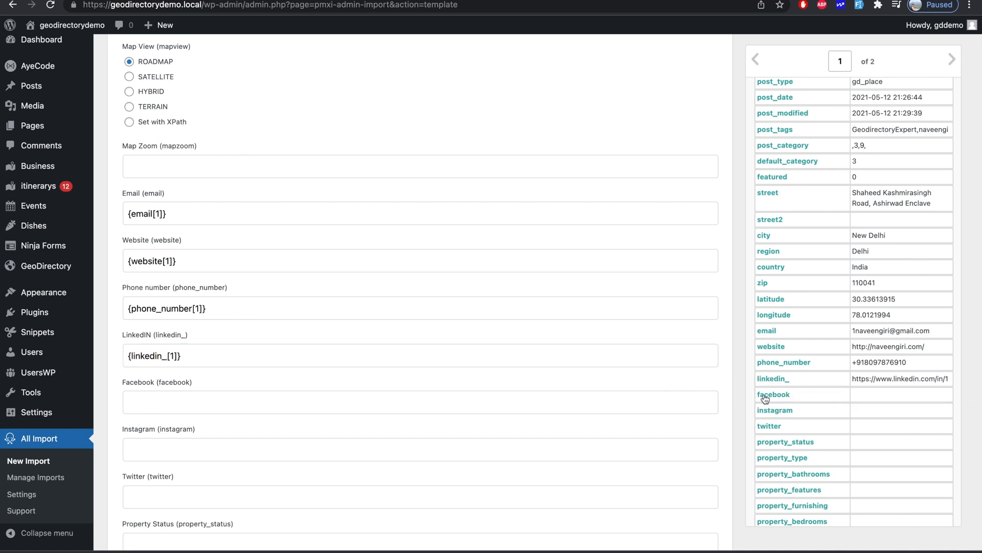
{"action": "left_click_drag", "start_coordinate": [775, 399], "coordinate": [668, 395]}
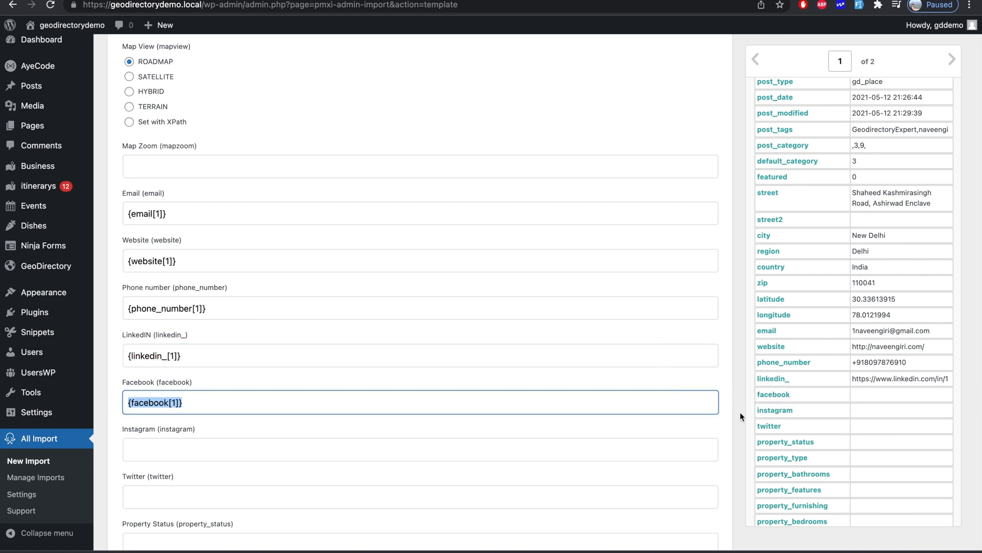
{"action": "left_click", "coordinate": [785, 414]}
{"action": "left_click_drag", "start_coordinate": [774, 411], "coordinate": [682, 450]}
{"action": "scroll", "coordinate": [681, 446], "scroll_direction": "down", "scroll_amount": 1}
{"action": "scroll", "coordinate": [681, 446], "scroll_direction": "down", "scroll_amount": 2}
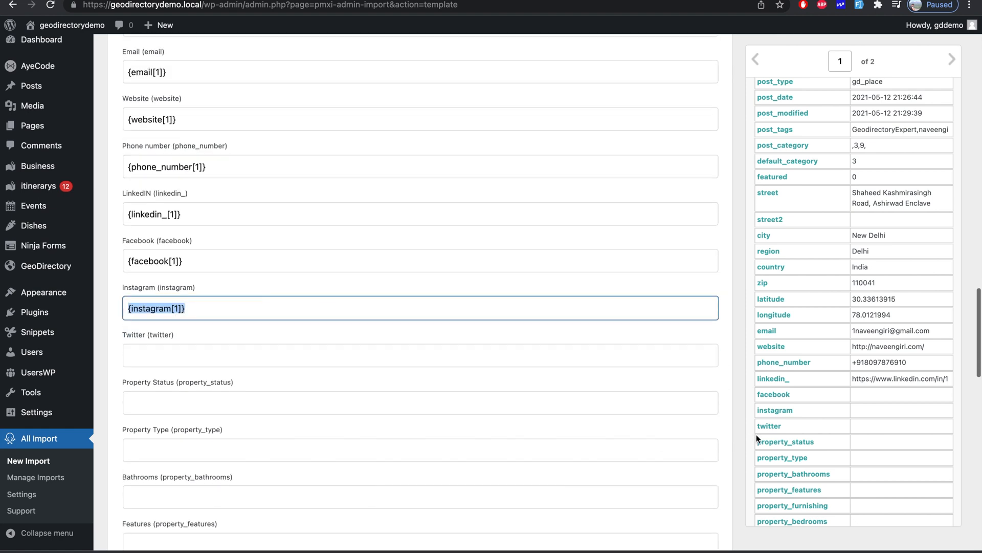
{"action": "left_click_drag", "start_coordinate": [768, 425], "coordinate": [661, 357]}
{"action": "scroll", "coordinate": [816, 441], "scroll_direction": "down", "scroll_amount": 1}
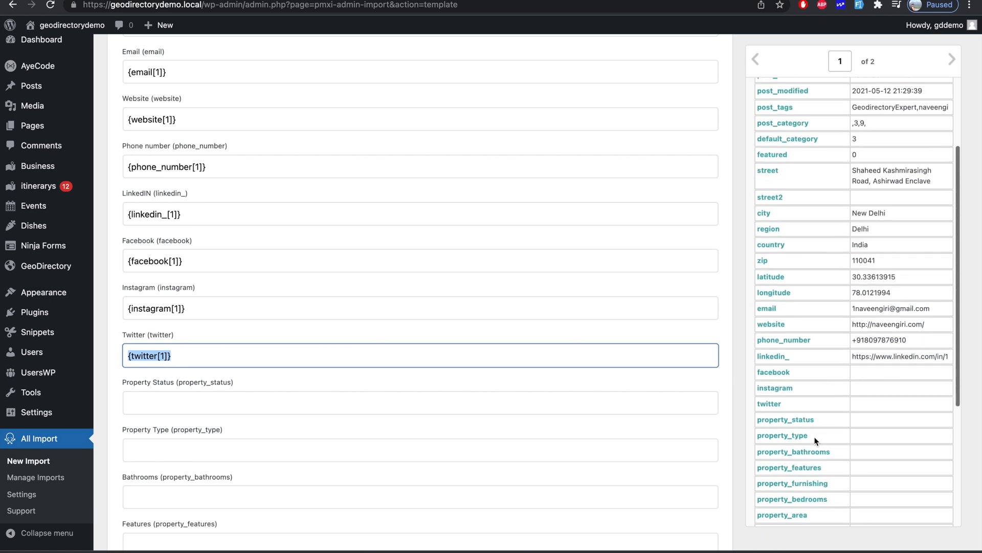
{"action": "left_click_drag", "start_coordinate": [792, 421], "coordinate": [682, 403]}
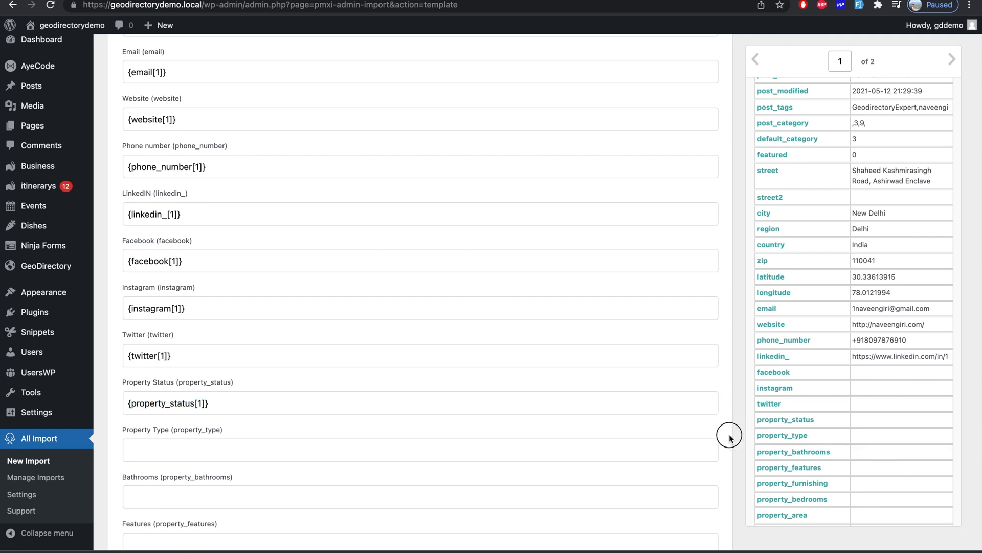
- Map property_type into Property Type and property_bathrooms into Bathrooms
{"action": "left_click_drag", "start_coordinate": [766, 439], "coordinate": [689, 443]}
{"action": "scroll", "coordinate": [689, 443], "scroll_direction": "down", "scroll_amount": 5}
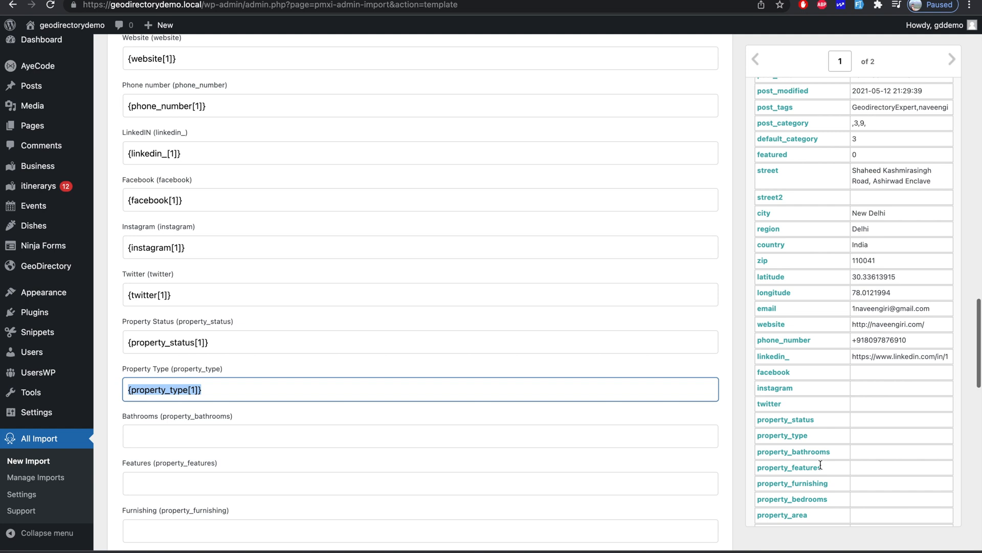
{"action": "left_click_drag", "start_coordinate": [763, 452], "coordinate": [635, 323]}
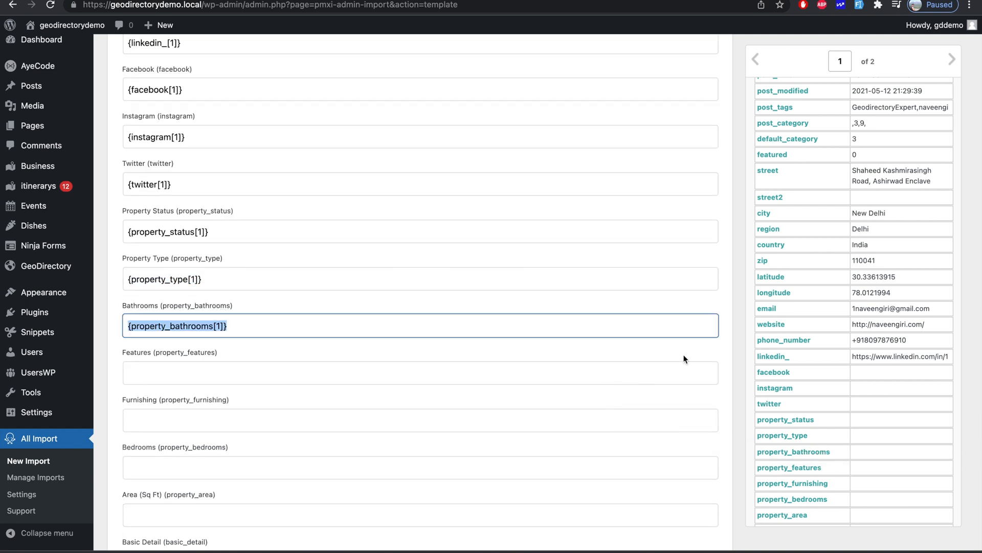
{"action": "scroll", "coordinate": [801, 409], "scroll_direction": "down", "scroll_amount": 3}
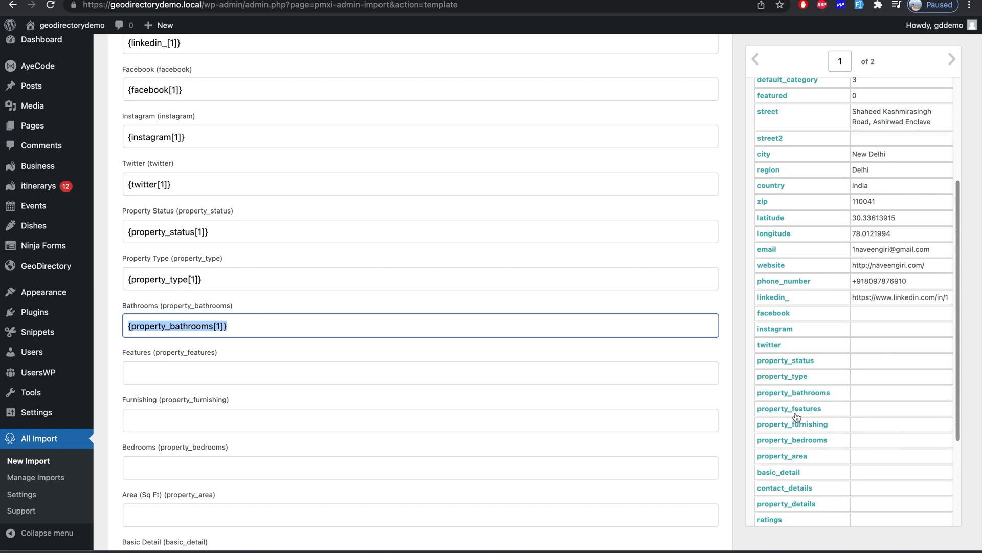
{"action": "scroll", "coordinate": [833, 441], "scroll_direction": "down", "scroll_amount": 2}
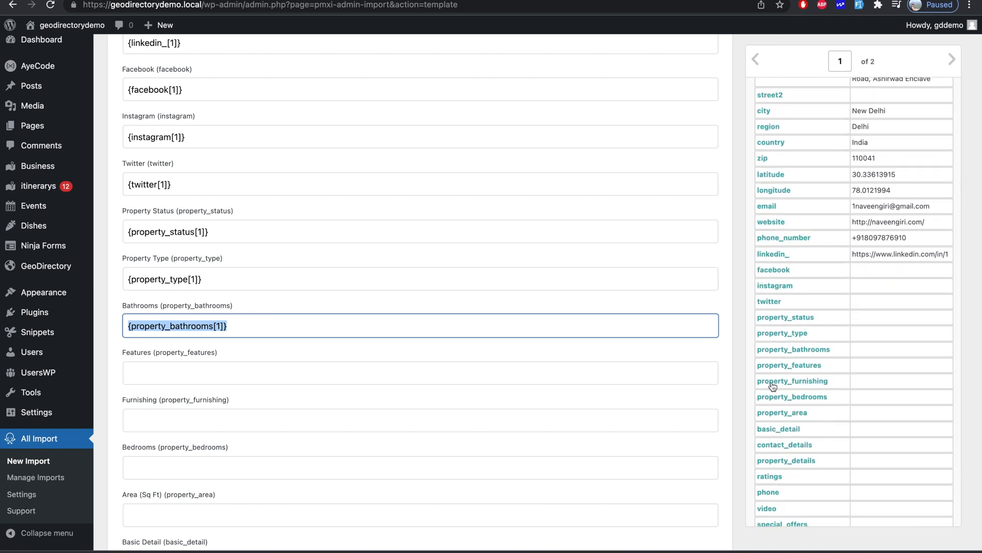
{"action": "left_click", "coordinate": [747, 385]}
- Move the property_furnishing mapping into Furnishing and fill Features with property_features
{"action": "left_click_drag", "start_coordinate": [758, 385], "coordinate": [690, 377]}
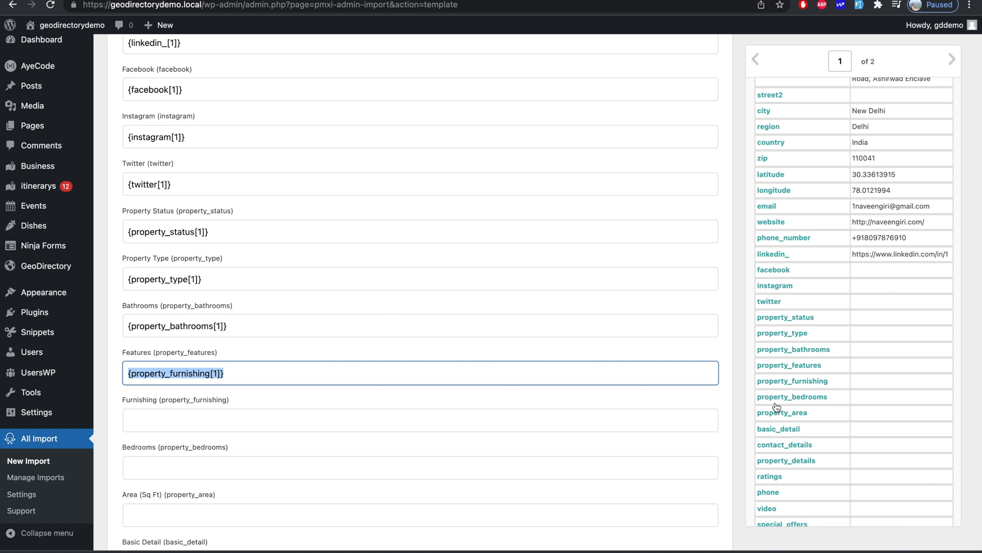
{"action": "key", "text": "super+x"}
{"action": "left_click", "coordinate": [434, 415]}
{"action": "key", "text": "super+v"}
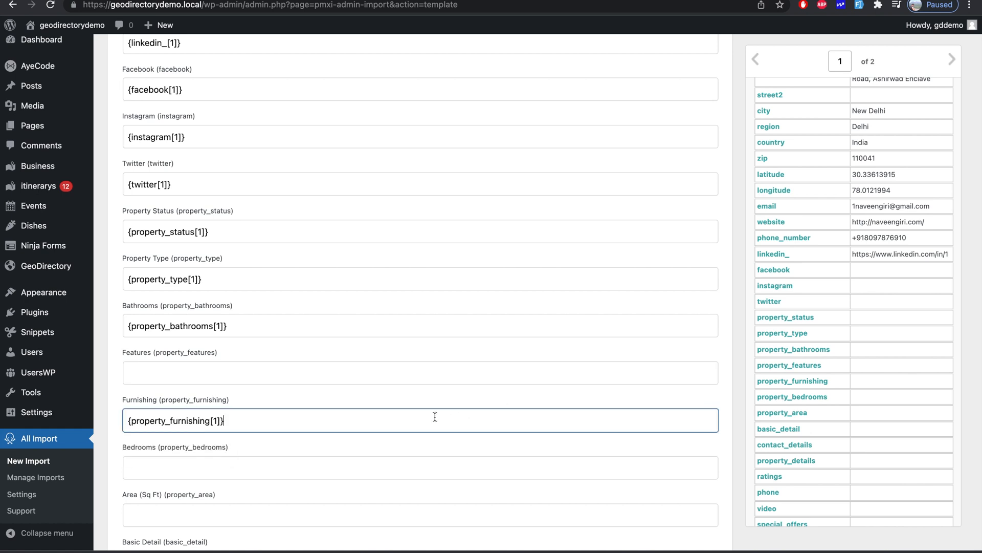
{"action": "left_click", "coordinate": [520, 374]}
{"action": "left_click", "coordinate": [220, 401]}
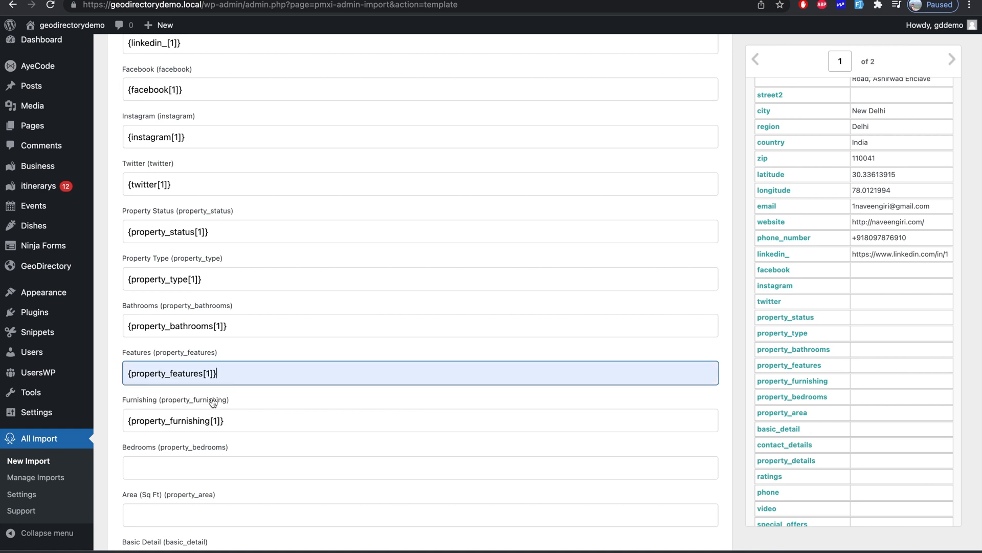
- Fill Bedrooms with property_bedrooms and Area with property_area
{"action": "scroll", "coordinate": [213, 400], "scroll_direction": "down", "scroll_amount": 3}
{"action": "left_click", "coordinate": [197, 397]}
{"action": "left_click", "coordinate": [174, 419]}
{"action": "left_click", "coordinate": [176, 437]}
{"action": "left_click", "coordinate": [173, 466]}
{"action": "scroll", "coordinate": [174, 460], "scroll_direction": "down", "scroll_amount": 2}
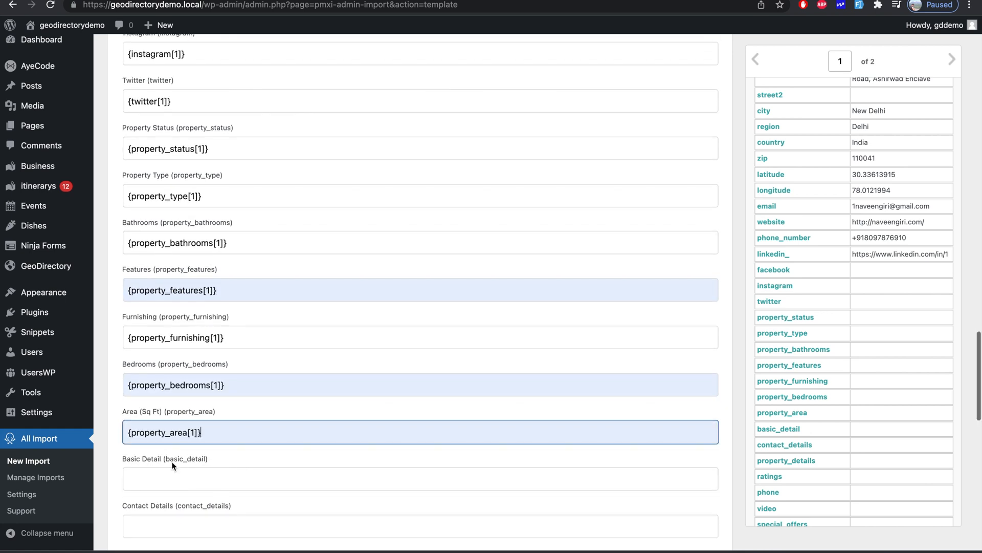
- Fill Basic Detail, Contact Details and Property Details with their matching detail mappings
{"action": "left_click", "coordinate": [181, 422]}
{"action": "left_click", "coordinate": [164, 452]}
{"action": "left_click", "coordinate": [155, 469]}
{"action": "left_click", "coordinate": [153, 496]}
{"action": "scroll", "coordinate": [163, 475], "scroll_direction": "down", "scroll_amount": 3}
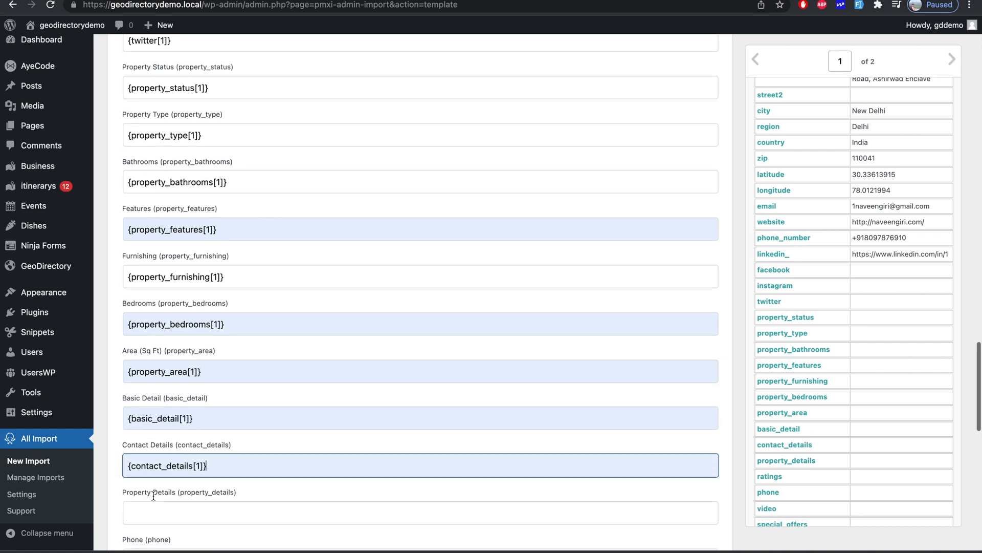
{"action": "left_click", "coordinate": [198, 417]}
{"action": "left_click", "coordinate": [177, 443]}
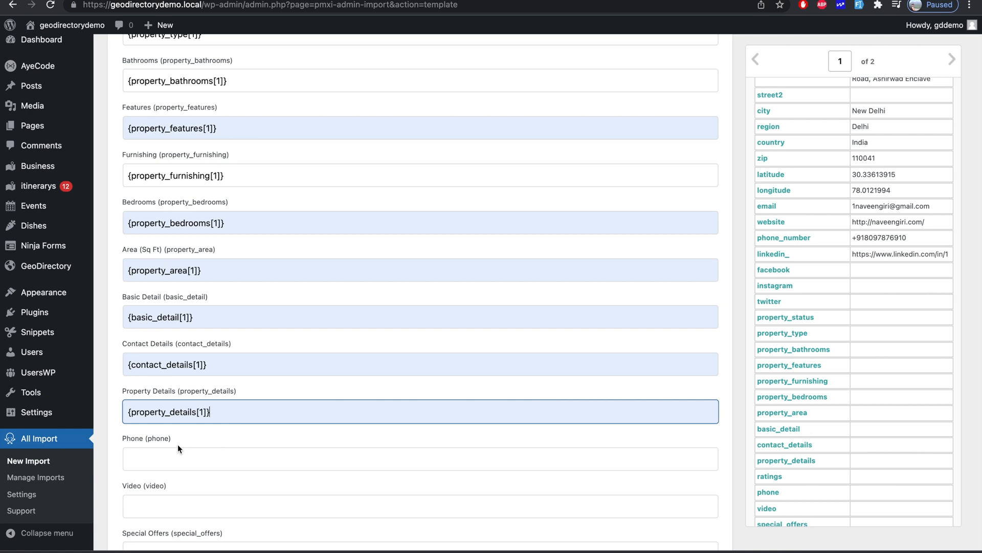
- Map the phone data into Phone and the video data into Video
{"action": "left_click", "coordinate": [162, 466]}
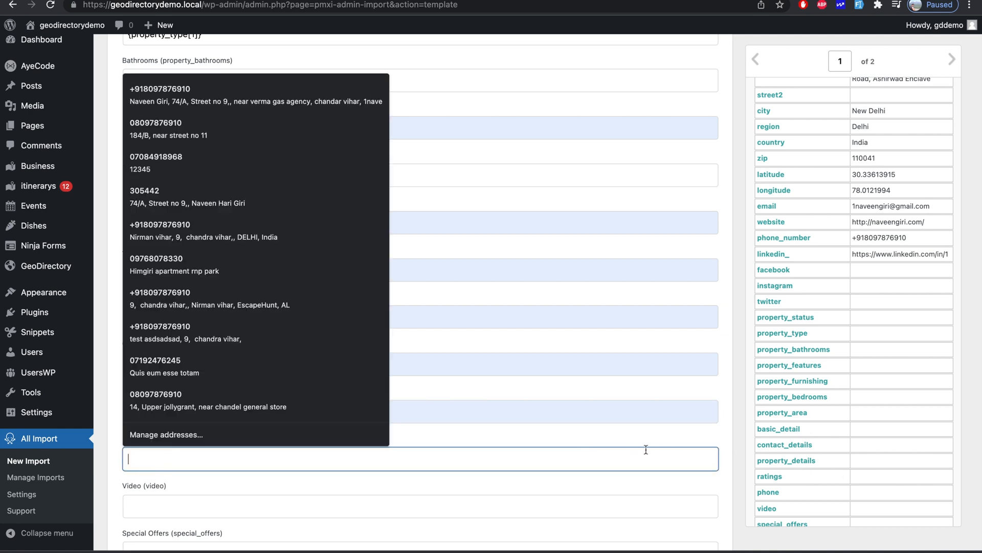
{"action": "left_click", "coordinate": [674, 431]}
{"action": "scroll", "coordinate": [818, 447], "scroll_direction": "down", "scroll_amount": 1}
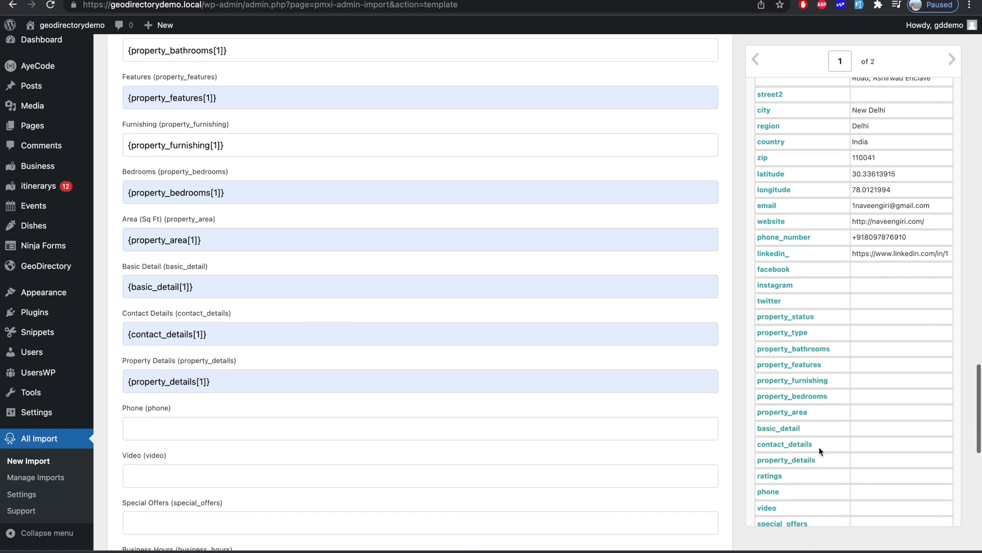
{"action": "scroll", "coordinate": [818, 447], "scroll_direction": "down", "scroll_amount": 1}
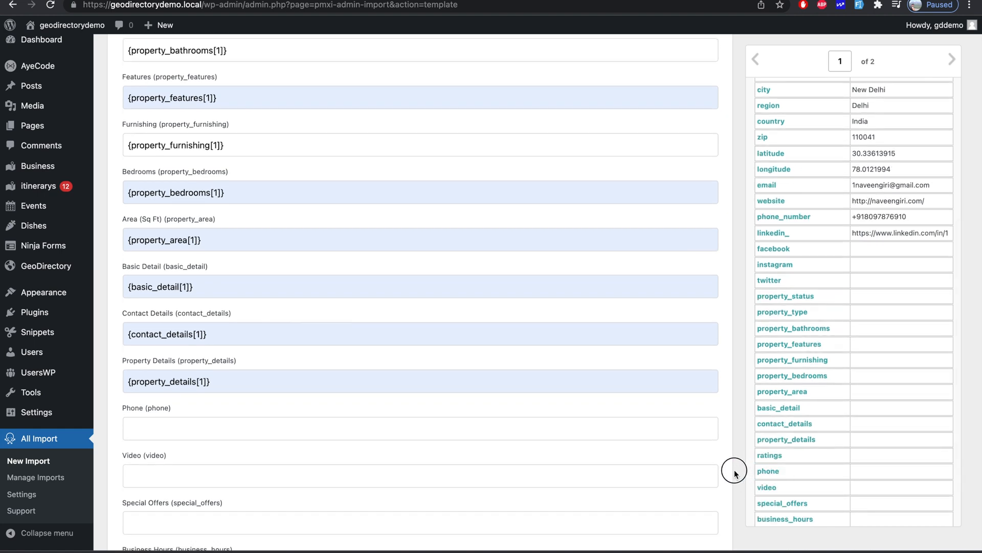
{"action": "left_click_drag", "start_coordinate": [765, 474], "coordinate": [664, 433]}
{"action": "left_click", "coordinate": [765, 487]}
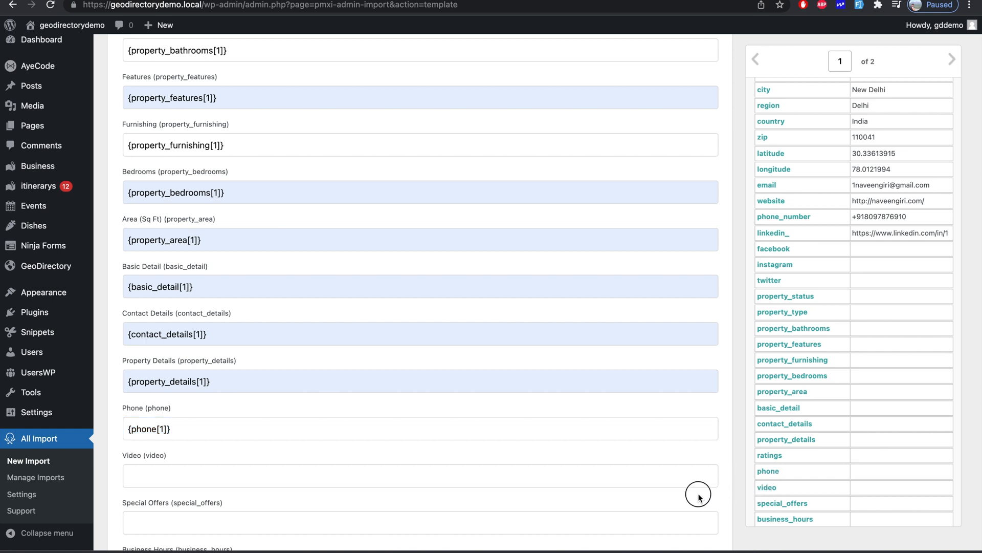
{"action": "left_click_drag", "start_coordinate": [767, 490], "coordinate": [691, 476]}
- Map special_offers into Special Offers and business_hours into Business Hours
{"action": "scroll", "coordinate": [691, 474], "scroll_direction": "down", "scroll_amount": 3}
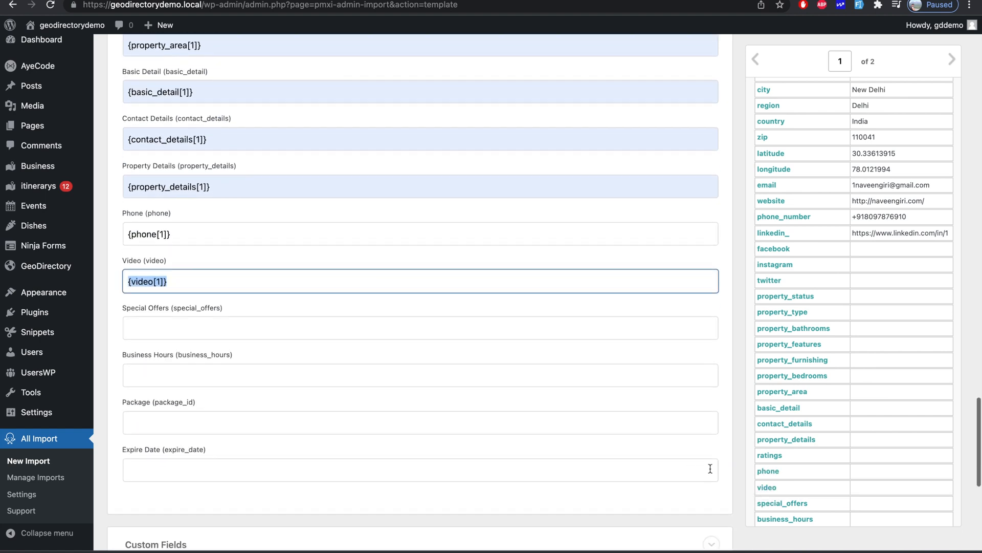
{"action": "scroll", "coordinate": [811, 476], "scroll_direction": "down", "scroll_amount": 2}
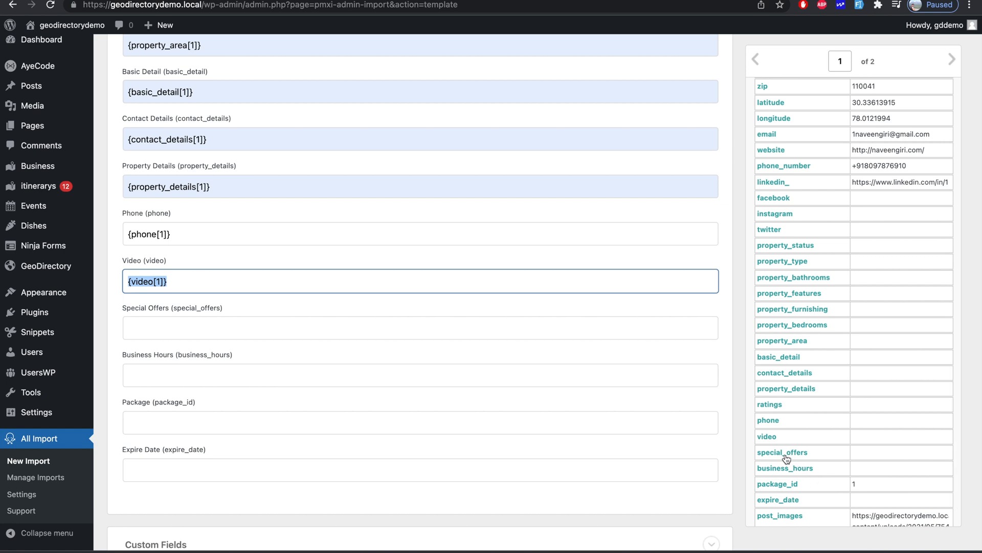
{"action": "left_click_drag", "start_coordinate": [784, 457], "coordinate": [648, 383]}
{"action": "left_click_drag", "start_coordinate": [618, 346], "coordinate": [609, 332]}
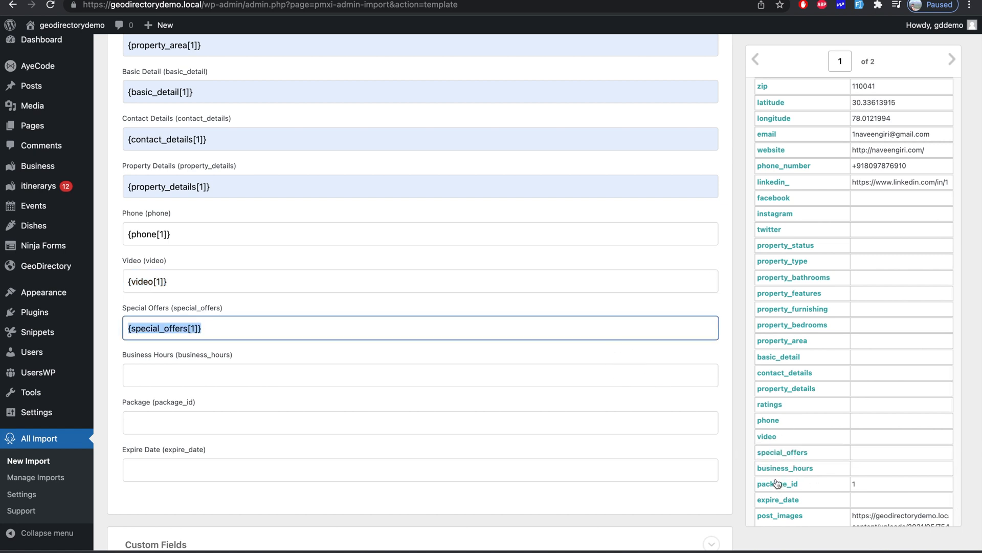
{"action": "left_click_drag", "start_coordinate": [769, 469], "coordinate": [663, 383]}
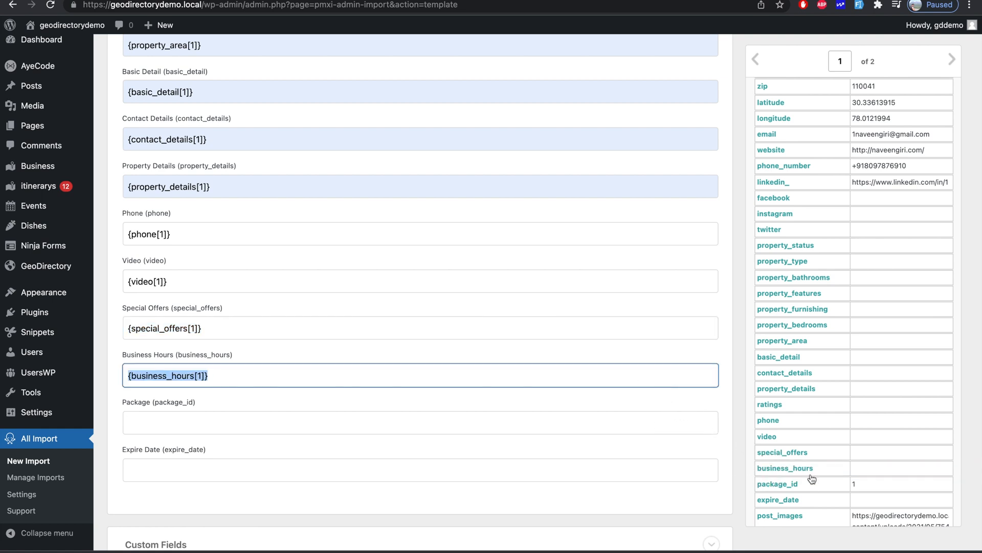
- Fill Package with package_id and Expire Date with expire_date
{"action": "scroll", "coordinate": [812, 478], "scroll_direction": "down", "scroll_amount": 1}
{"action": "left_click_drag", "start_coordinate": [778, 486], "coordinate": [692, 423]}
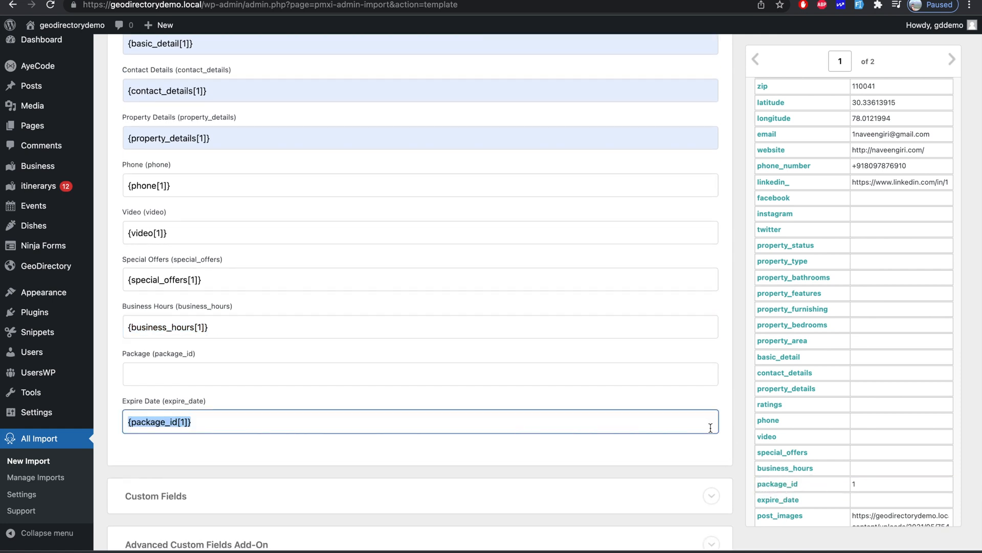
{"action": "key", "text": "BackSpace"}
{"action": "left_click", "coordinate": [656, 475]}
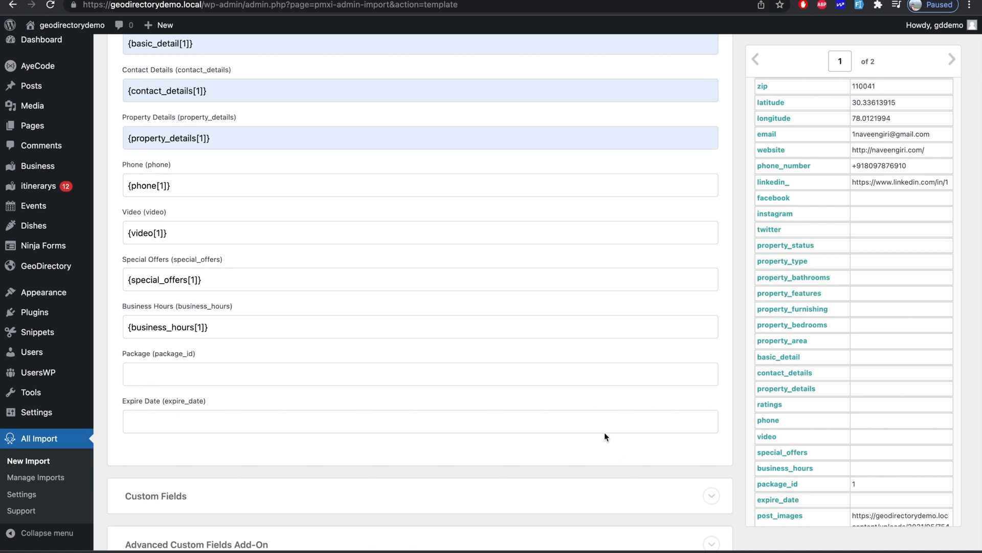
{"action": "left_click", "coordinate": [601, 382]}
{"action": "key", "text": "ctrl+v"}
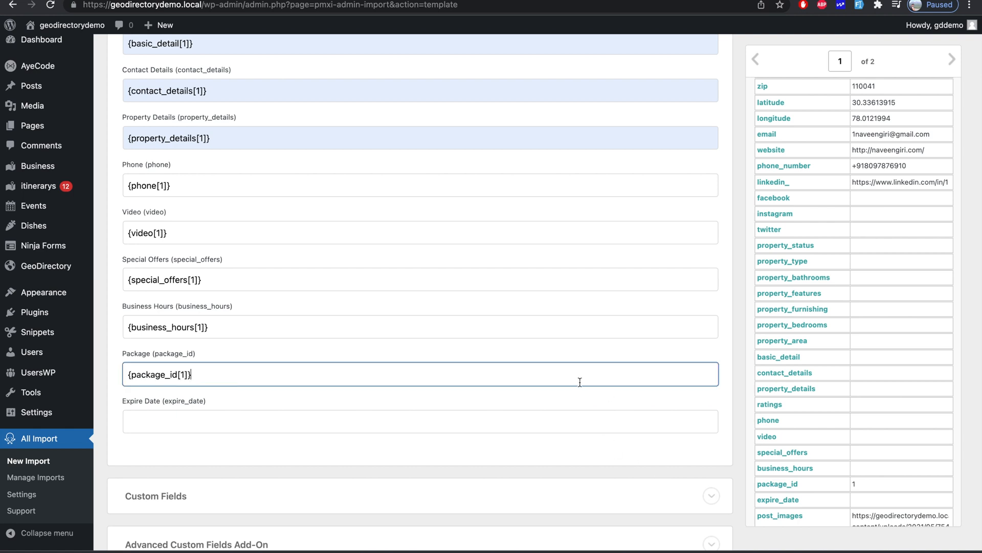
{"action": "left_click", "coordinate": [511, 414]}
{"action": "left_click", "coordinate": [202, 443]}
{"action": "scroll", "coordinate": [362, 485], "scroll_direction": "down", "scroll_amount": 3}
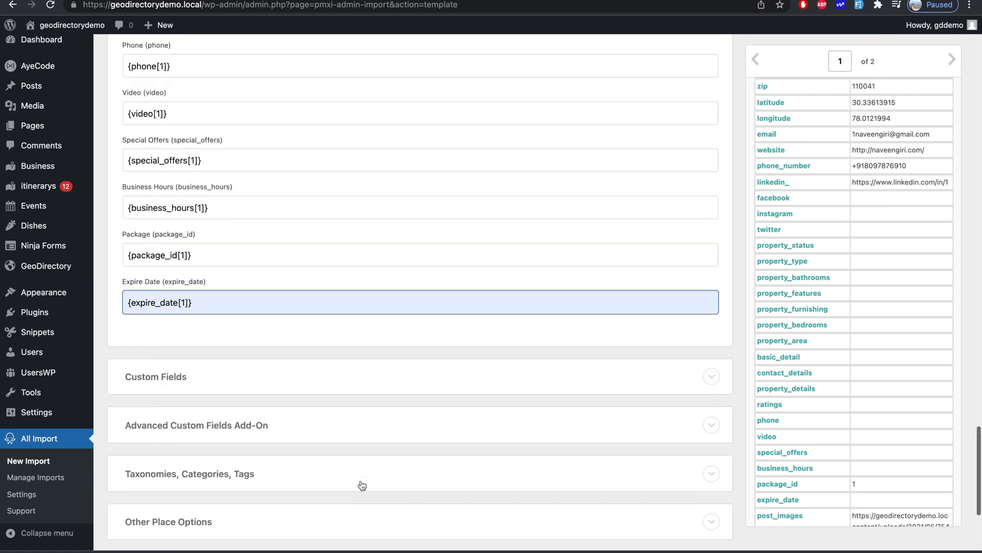
{"action": "scroll", "coordinate": [362, 485], "scroll_direction": "down", "scroll_amount": 4}
- Enable Place Tags with one tag per place, mapped to {post_tags[1]}
{"action": "left_click", "coordinate": [352, 292]}
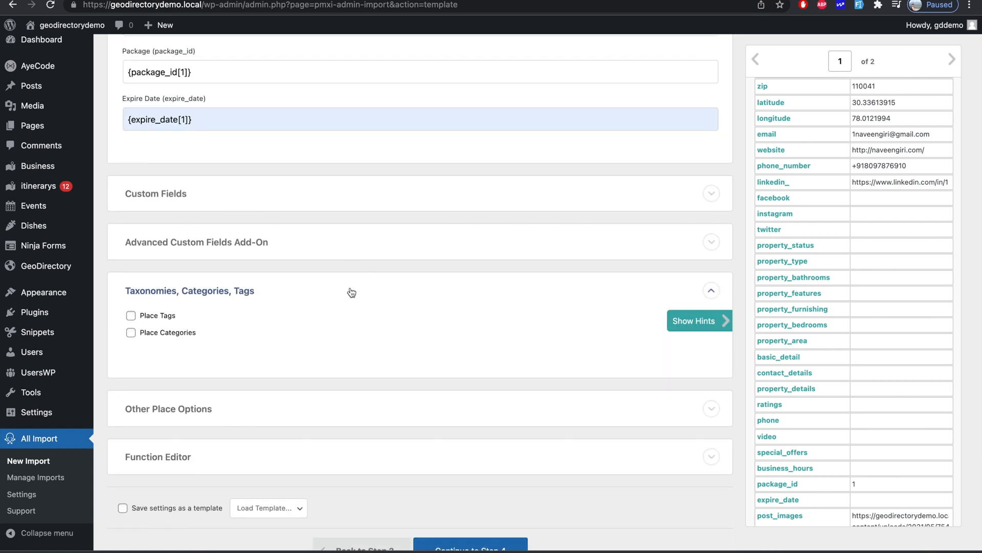
{"action": "left_click", "coordinate": [131, 316]}
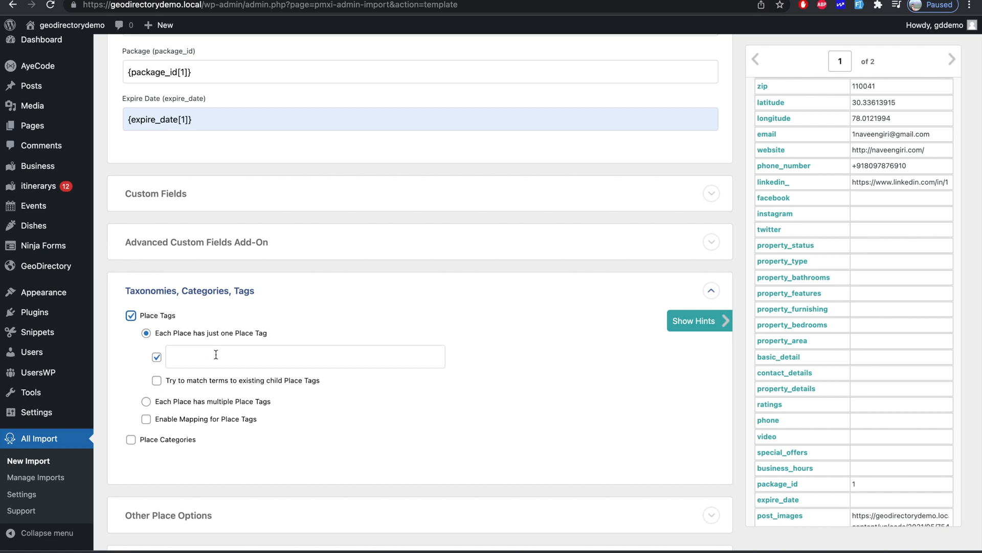
{"action": "scroll", "coordinate": [857, 284], "scroll_direction": "down", "scroll_amount": 2}
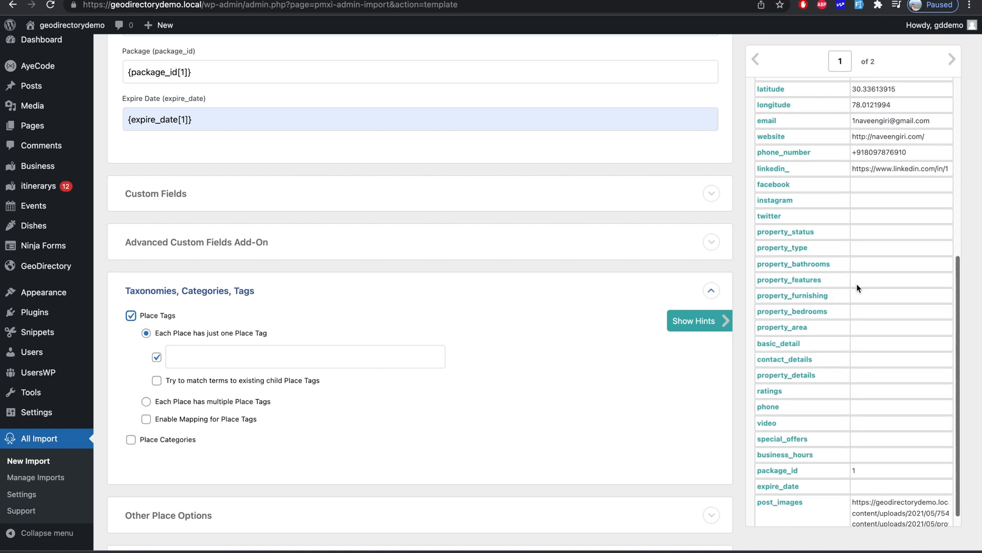
{"action": "scroll", "coordinate": [856, 283], "scroll_direction": "up", "scroll_amount": 5}
{"action": "scroll", "coordinate": [856, 283], "scroll_direction": "up", "scroll_amount": 3}
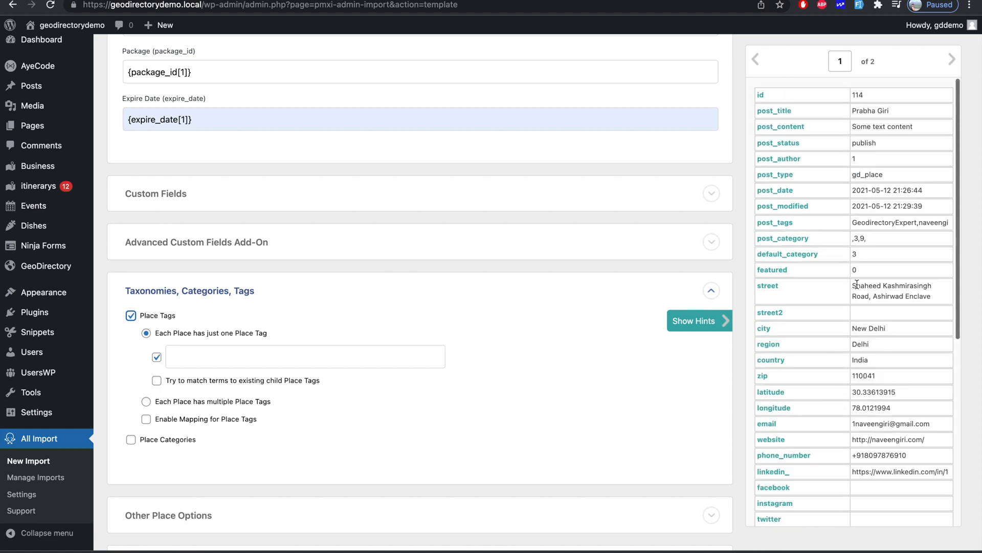
{"action": "left_click_drag", "start_coordinate": [778, 227], "coordinate": [405, 362]}
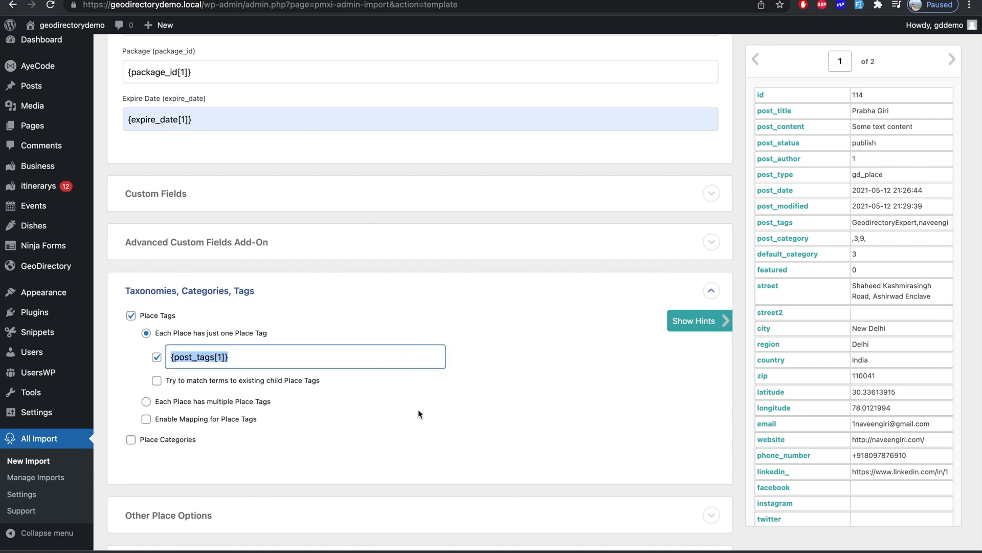
{"action": "scroll", "coordinate": [418, 410], "scroll_direction": "down", "scroll_amount": 1}
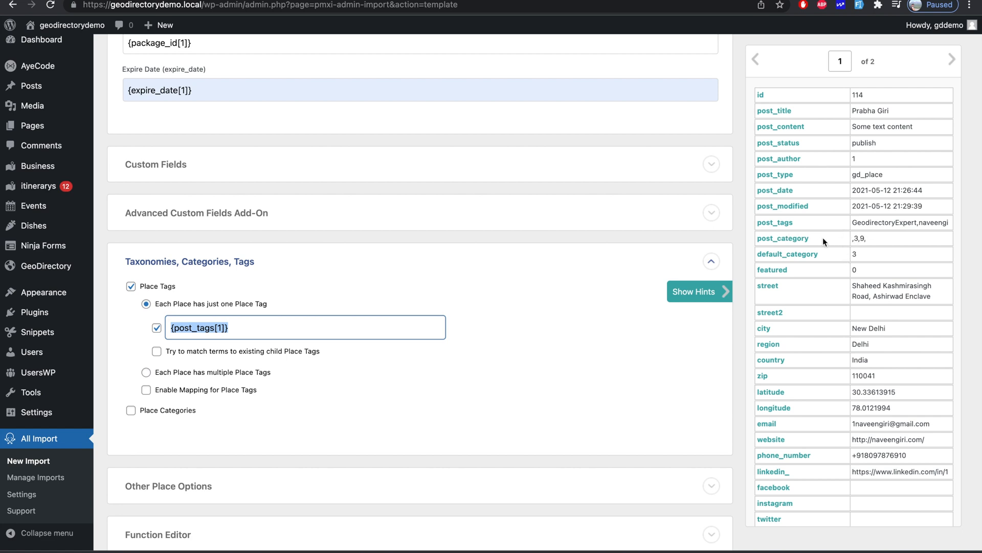
{"action": "left_click", "coordinate": [852, 240]}
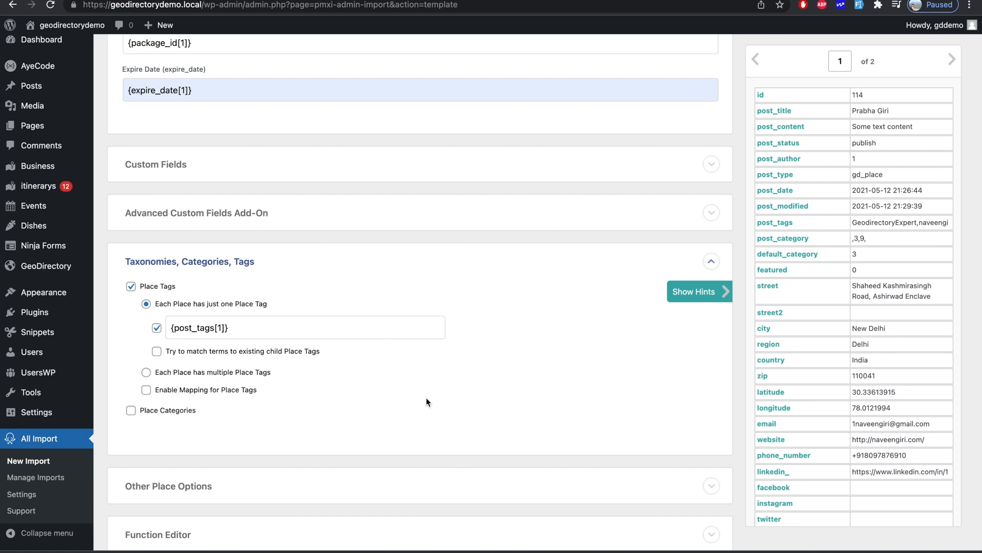
{"action": "scroll", "coordinate": [426, 401], "scroll_direction": "down", "scroll_amount": 1}
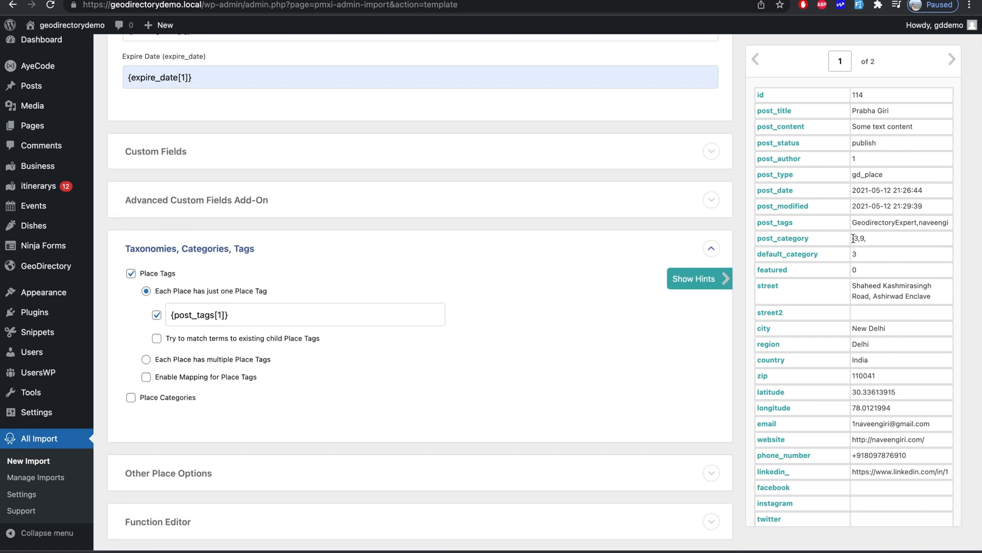
{"action": "left_click_drag", "start_coordinate": [853, 237], "coordinate": [862, 239]}
{"action": "scroll", "coordinate": [675, 340], "scroll_direction": "down", "scroll_amount": 3}
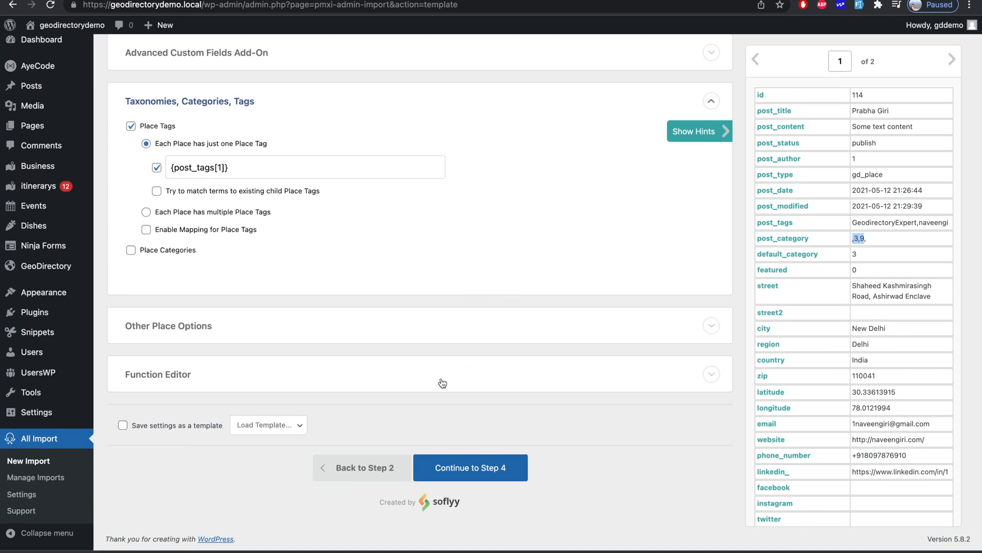
- Save the mapping as template 'gd-import' and continue to Step 4
{"action": "left_click", "coordinate": [200, 431]}
{"action": "left_click", "coordinate": [265, 424]}
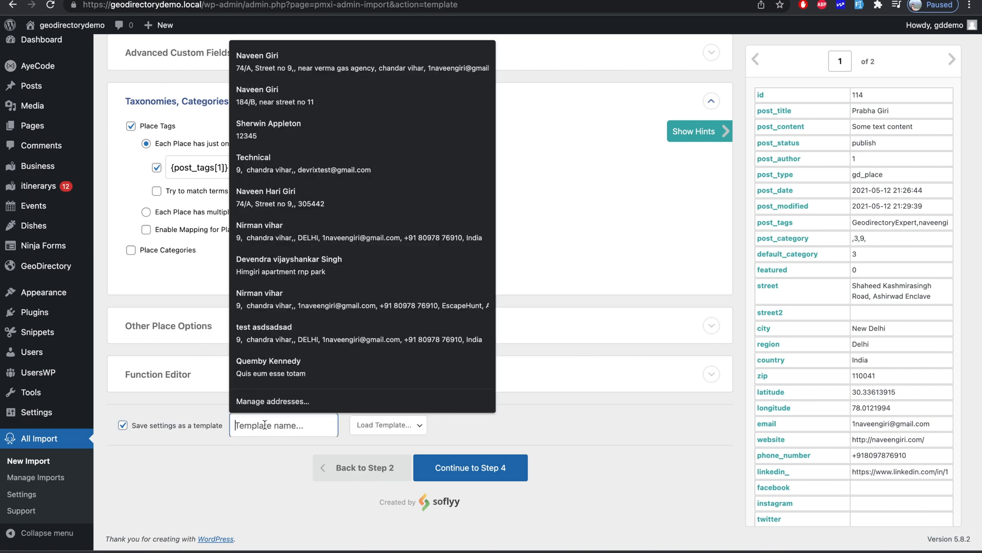
{"action": "scroll", "coordinate": [245, 238], "scroll_direction": "up", "scroll_amount": 10}
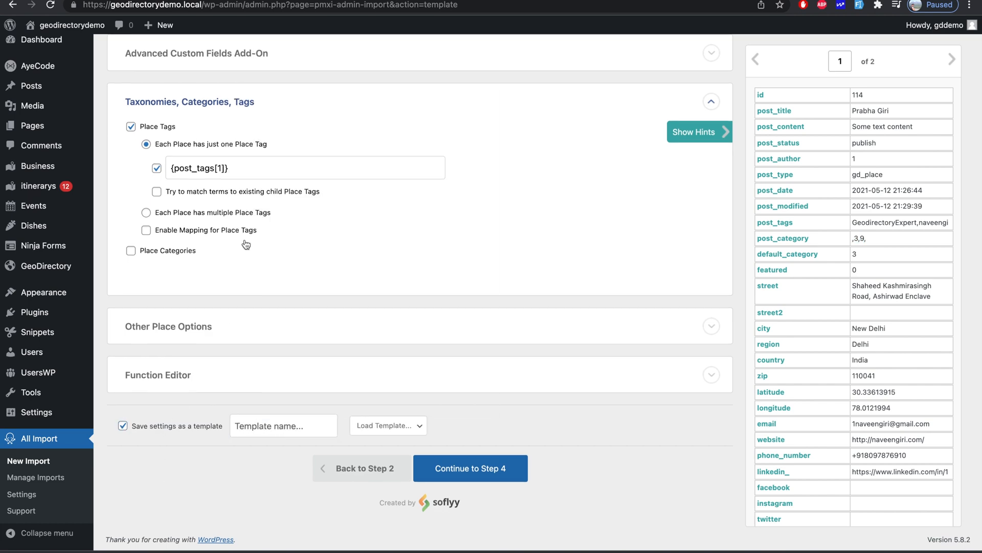
{"action": "scroll", "coordinate": [245, 238], "scroll_direction": "down", "scroll_amount": 15}
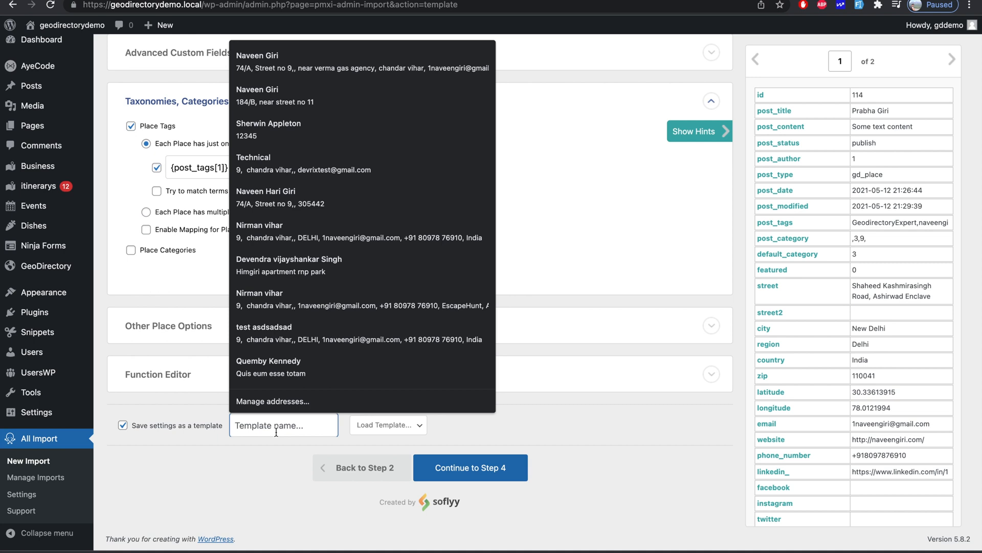
{"action": "type", "text": "gd-import"}
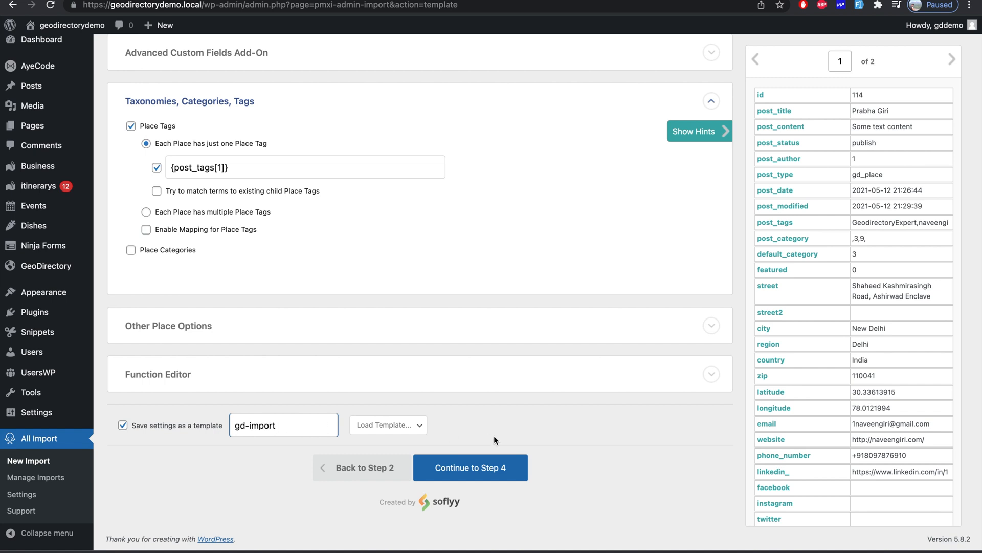
{"action": "left_click", "coordinate": [467, 469]}
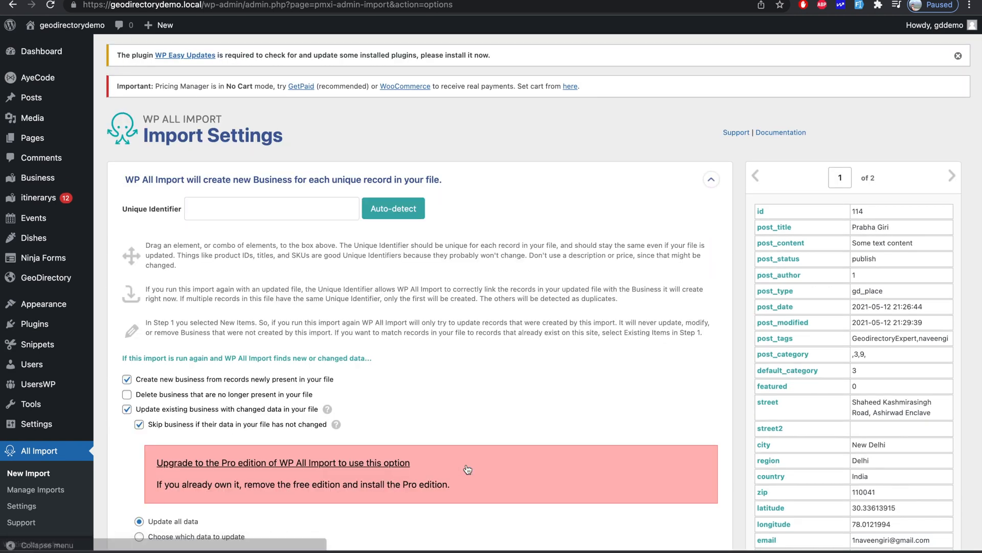
- Auto-detect the unique identifier {post_title[1]} - {id[1]} and continue to Confirm & Run
{"action": "scroll", "coordinate": [468, 469], "scroll_direction": "down", "scroll_amount": 1}
{"action": "scroll", "coordinate": [467, 469], "scroll_direction": "down", "scroll_amount": 2}
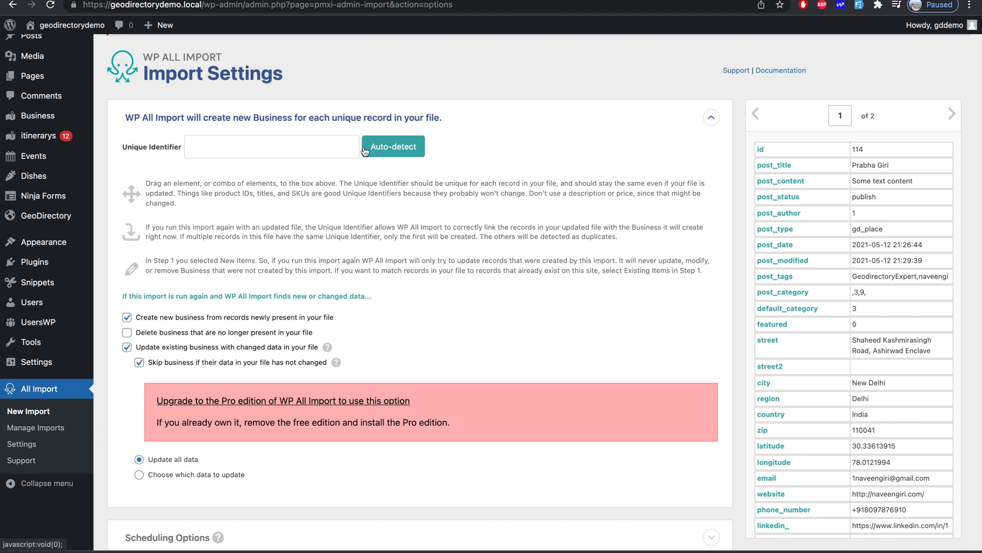
{"action": "left_click", "coordinate": [309, 146]}
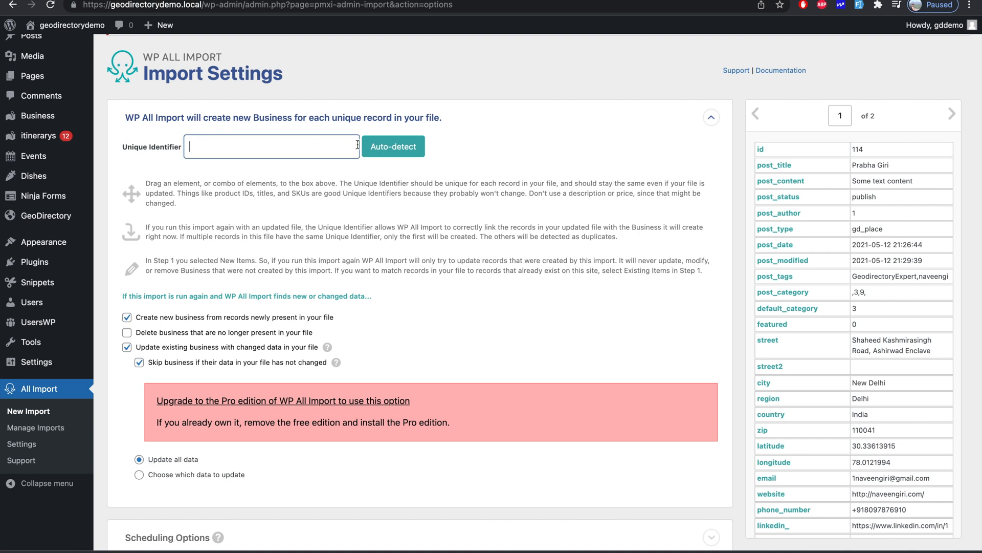
{"action": "left_click", "coordinate": [407, 154]}
{"action": "scroll", "coordinate": [406, 250], "scroll_direction": "down", "scroll_amount": 2}
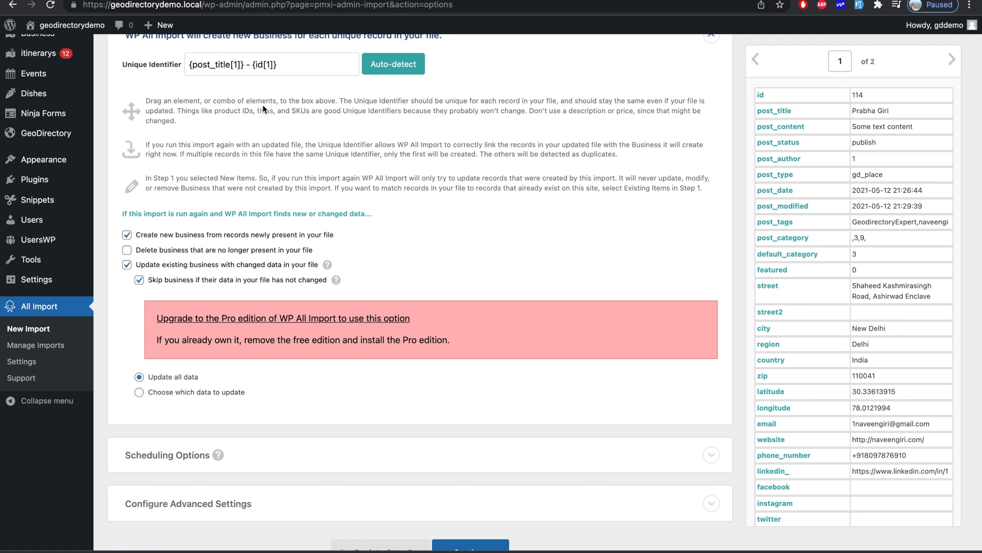
{"action": "scroll", "coordinate": [372, 158], "scroll_direction": "down", "scroll_amount": 2}
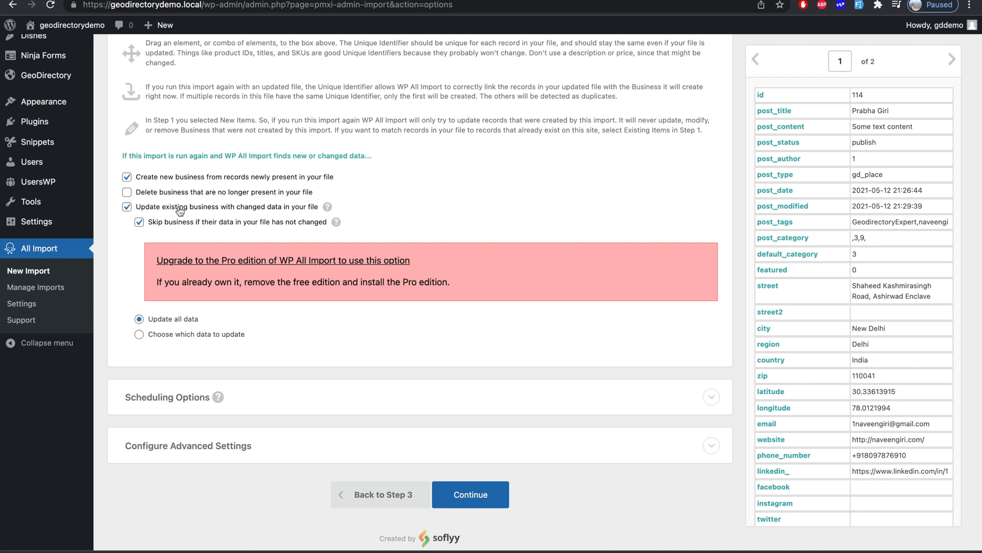
{"action": "scroll", "coordinate": [234, 335], "scroll_direction": "down", "scroll_amount": 2}
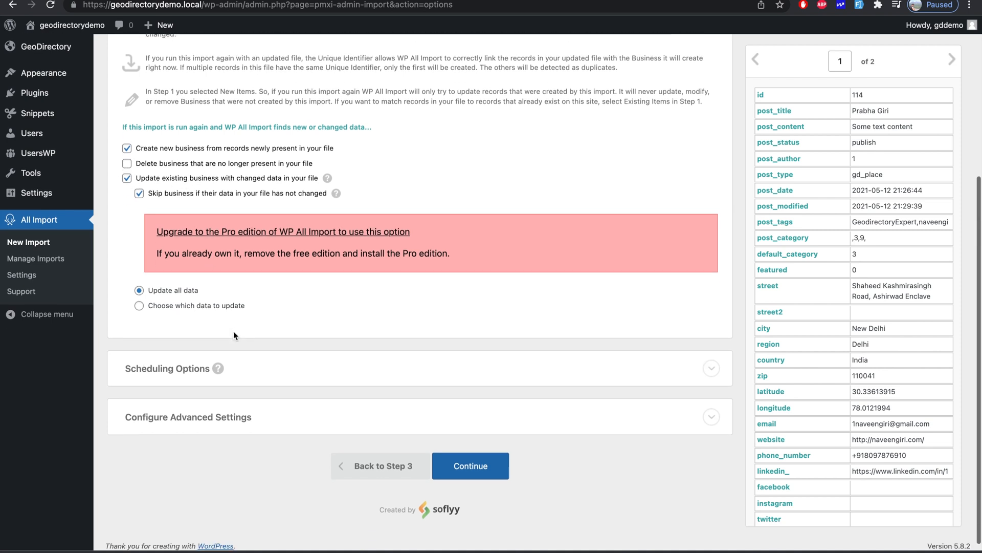
{"action": "left_click", "coordinate": [462, 463]}
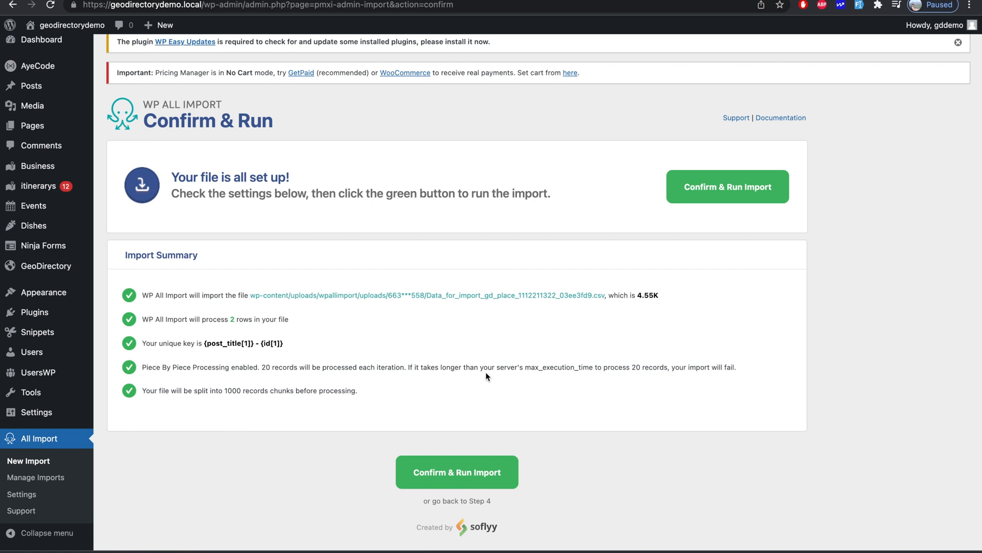
- Run the import of the 2 records and open the Business listings list
{"action": "left_click", "coordinate": [744, 189]}
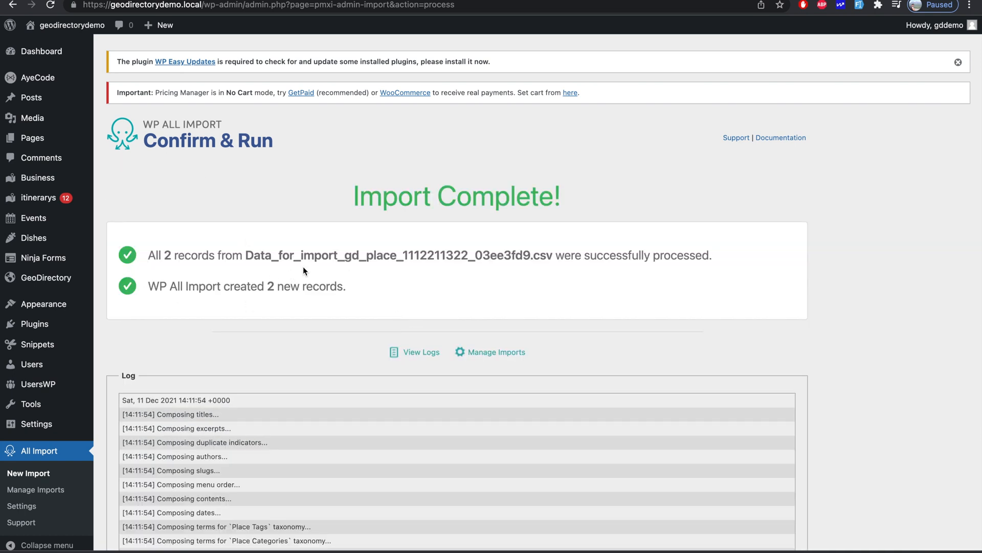
{"action": "mouse_move", "coordinate": [59, 178]}
{"action": "left_click", "coordinate": [125, 182]}
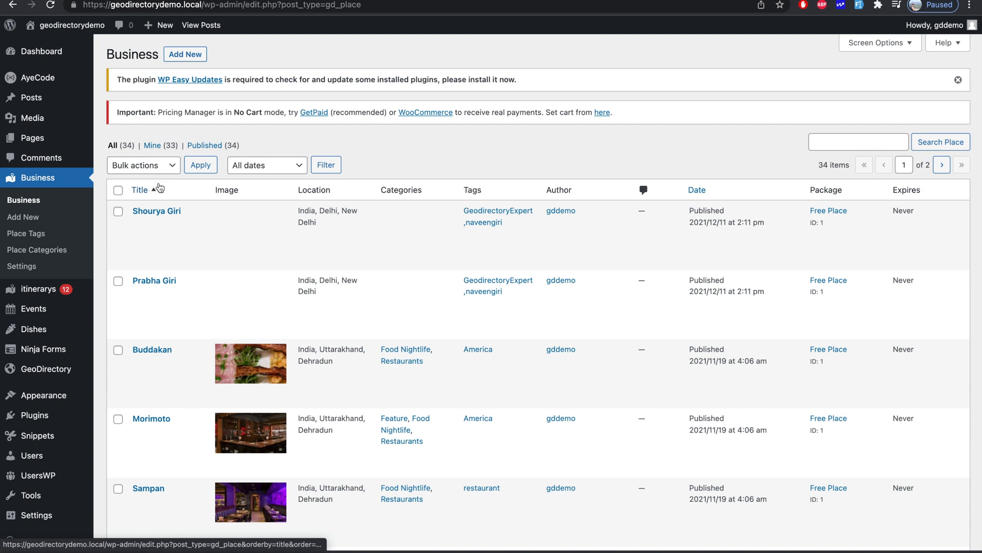
{"action": "mouse_move", "coordinate": [209, 225]}
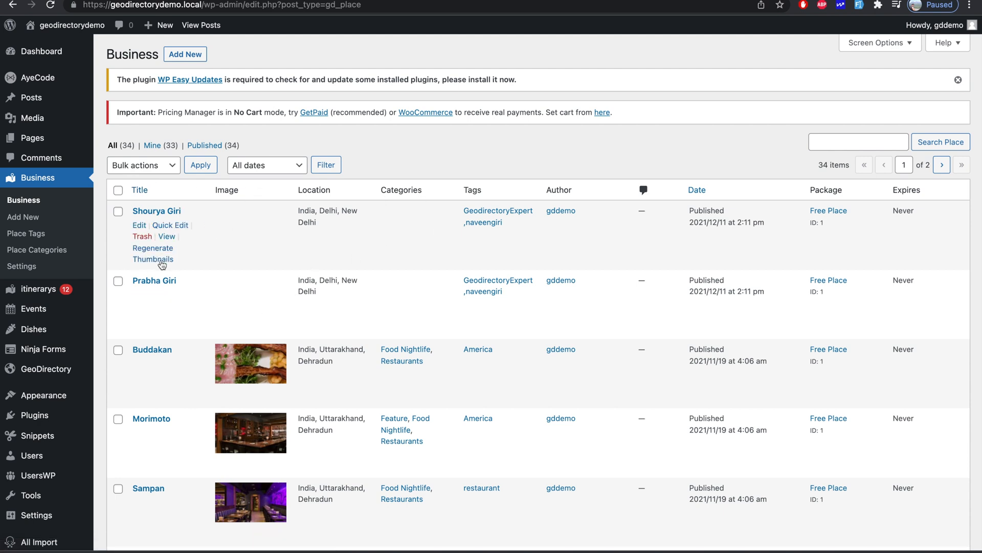
{"action": "left_click", "coordinate": [139, 294]}
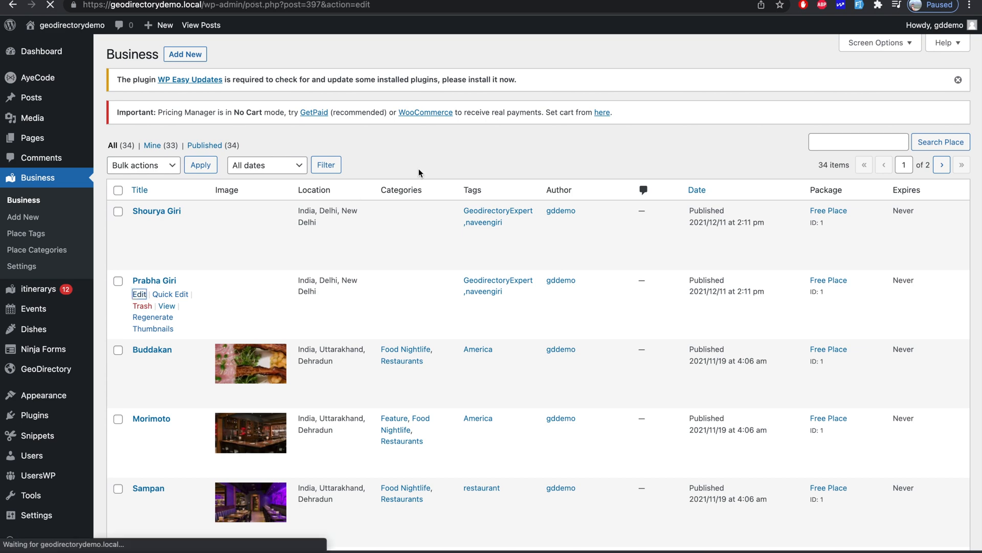
{"action": "scroll", "coordinate": [419, 173], "scroll_direction": "down", "scroll_amount": 15}
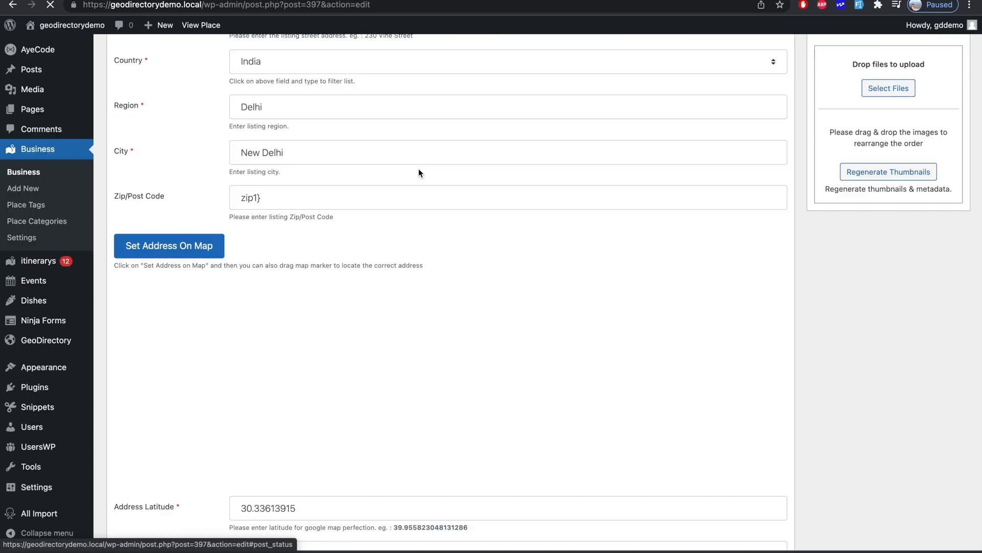
{"action": "scroll", "coordinate": [419, 173], "scroll_direction": "up", "scroll_amount": 2}
{"action": "scroll", "coordinate": [419, 173], "scroll_direction": "down", "scroll_amount": 6}
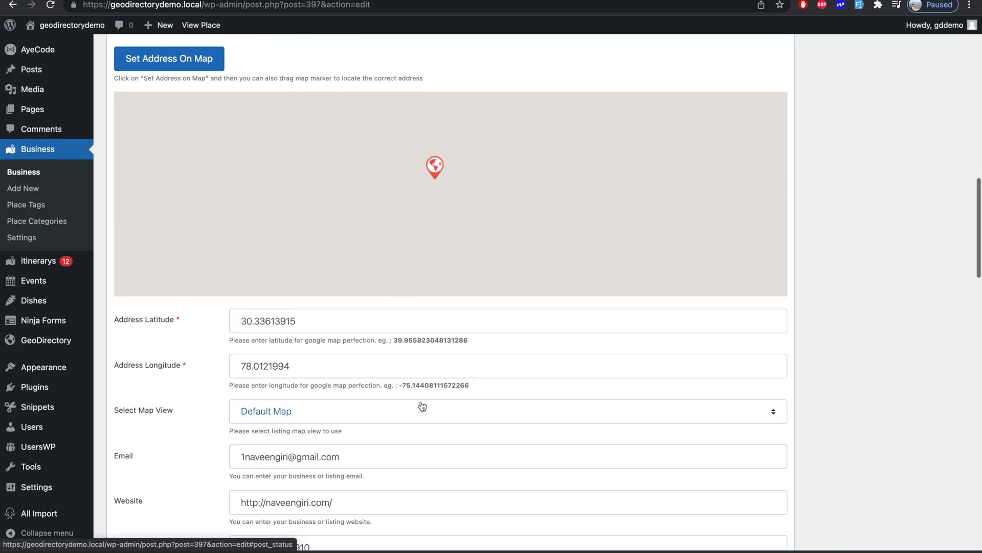
{"action": "scroll", "coordinate": [422, 406], "scroll_direction": "down", "scroll_amount": 7}
{"action": "scroll", "coordinate": [420, 406], "scroll_direction": "up", "scroll_amount": 3}
{"action": "scroll", "coordinate": [421, 401], "scroll_direction": "up", "scroll_amount": 10}
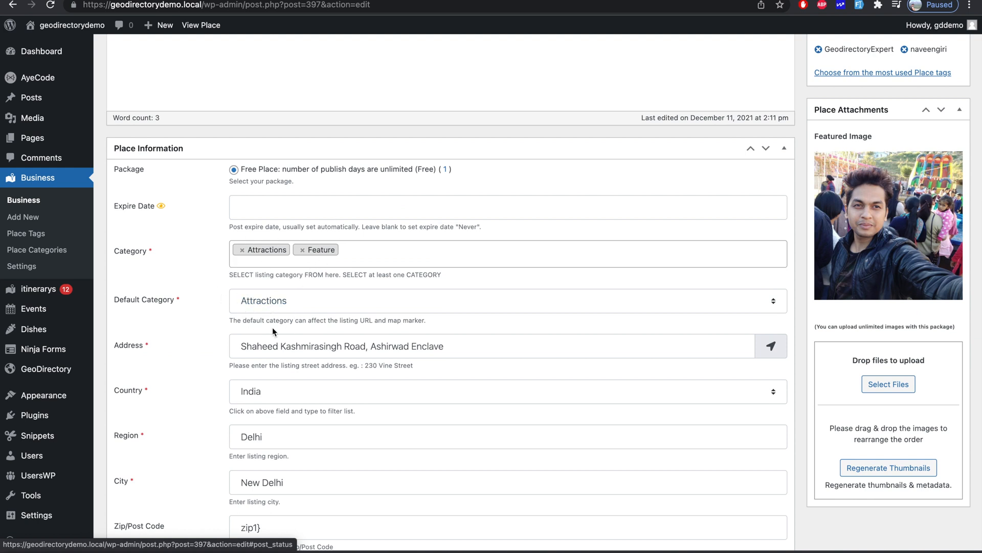
{"action": "scroll", "coordinate": [249, 312], "scroll_direction": "left", "scroll_amount": 5}
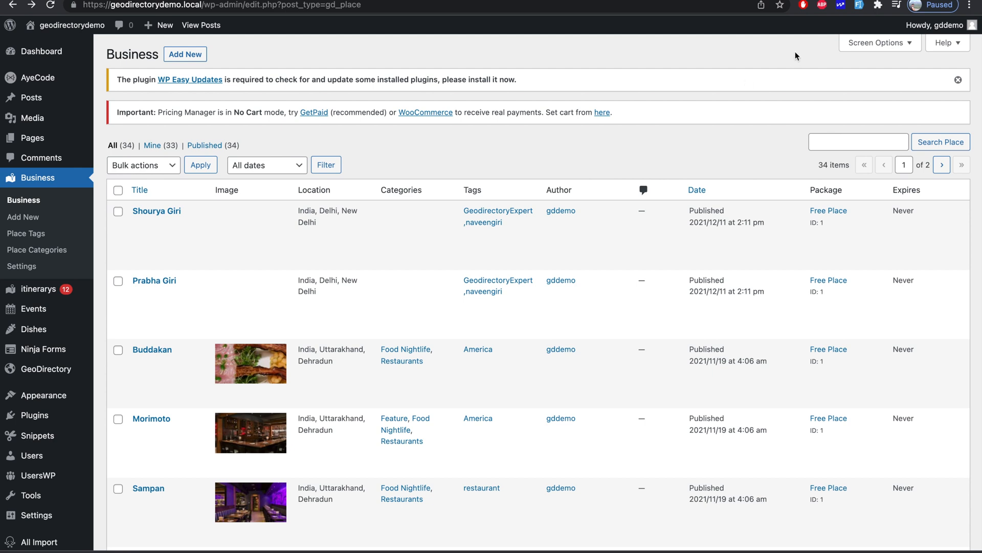
- Create and activate snippet 'Import category : wp all import' with the pasted category filter code
{"action": "left_click", "coordinate": [113, 453]}
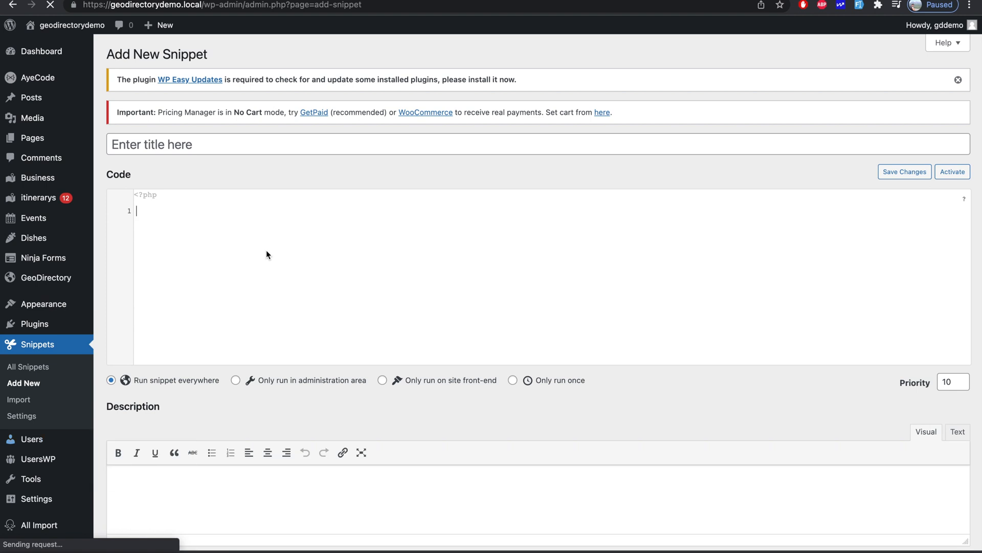
{"action": "type", "text": "add_filter( 'wp_all_import_set_post_terms', 'wpai_wp_all_import_set_post_terms', 10, 4 ); function wpai_wp_all_import_set_post_terms( $term_taxonomy_ids, $tx_name, $pid, $import_id ) { \tif ( $tx_name == 'gd_placecategory' ){ \t\t$post_category = geodir_get_post_meta( $pid, 'post_category', true ); \t\t$term_taxonomy_ids = !empty( $post_category )? explode( ',', $post_category ): array(); \t} \treturn $term_taxonomy_ids; }"}
{"action": "left_click", "coordinate": [290, 151]}
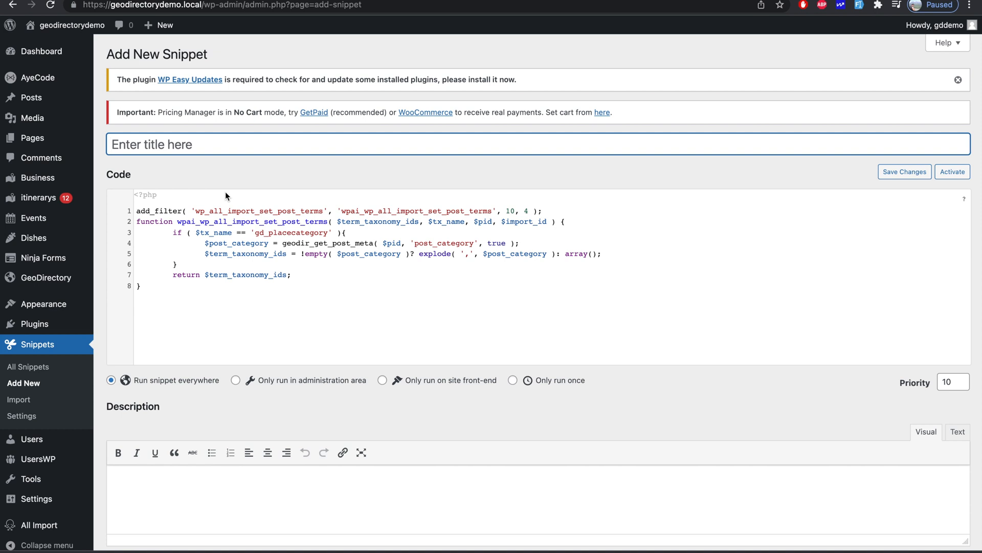
{"action": "type", "text": "Impot"}
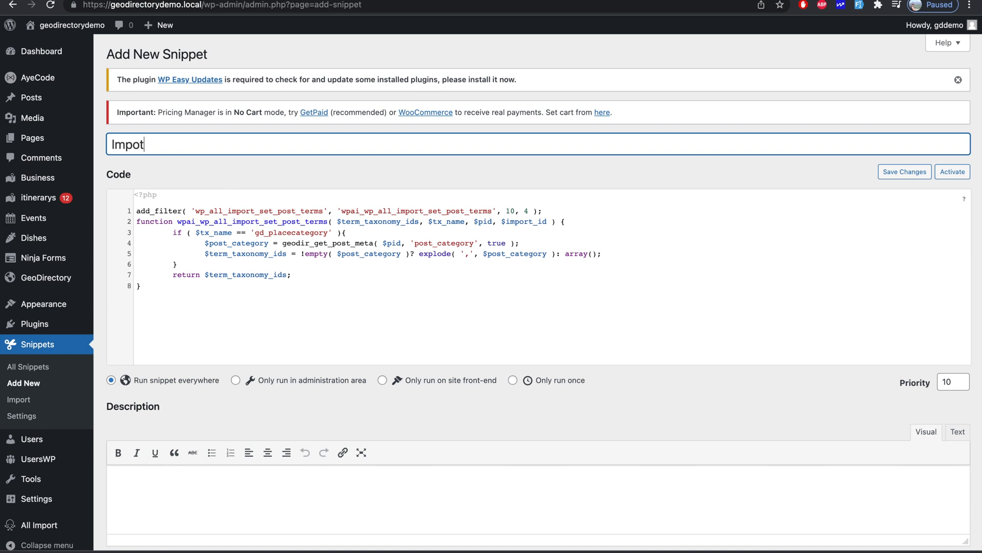
{"action": "type", "text": "ccateg"}
{"action": "key", "text": "BackSpace"}
{"action": "key", "text": "BackSpace"}
{"action": "key", "text": "BackSpace"}
{"action": "key", "text": "BackSpace"}
{"action": "key", "text": "BackSpace"}
{"action": "type", "text": "a"}
{"action": "type", "text": "eg"}
{"action": "key", "text": "BackSpace"}
{"action": "key", "text": "BackSpace"}
{"action": "type", "text": "tegory : wp all importt"}
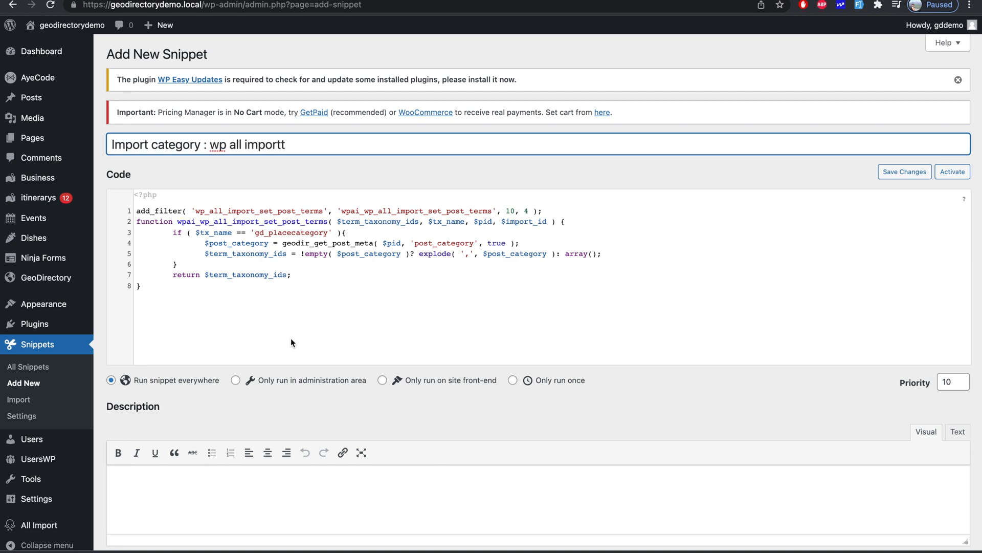
{"action": "key", "text": "BackSpace"}
{"action": "scroll", "coordinate": [292, 342], "scroll_direction": "down", "scroll_amount": 5}
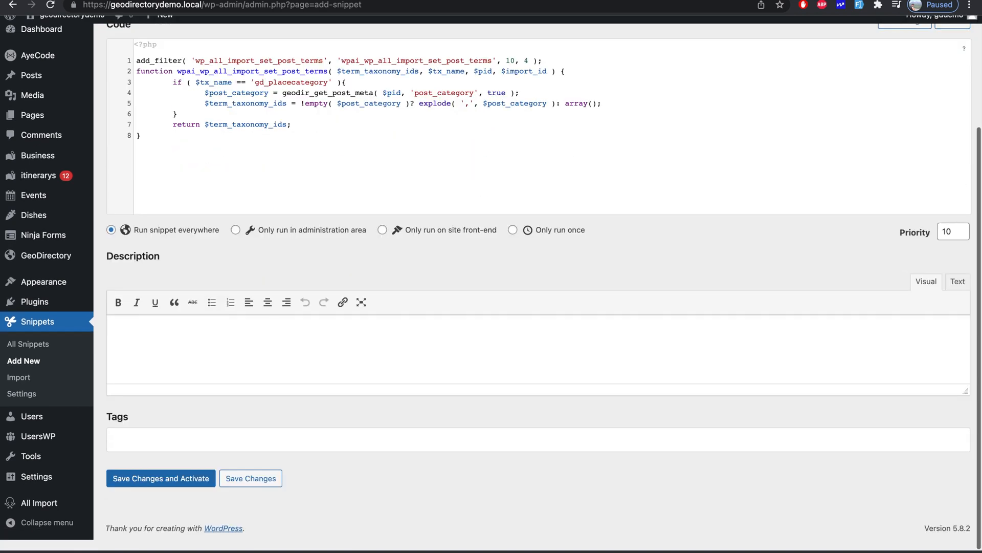
{"action": "left_click", "coordinate": [178, 496]}
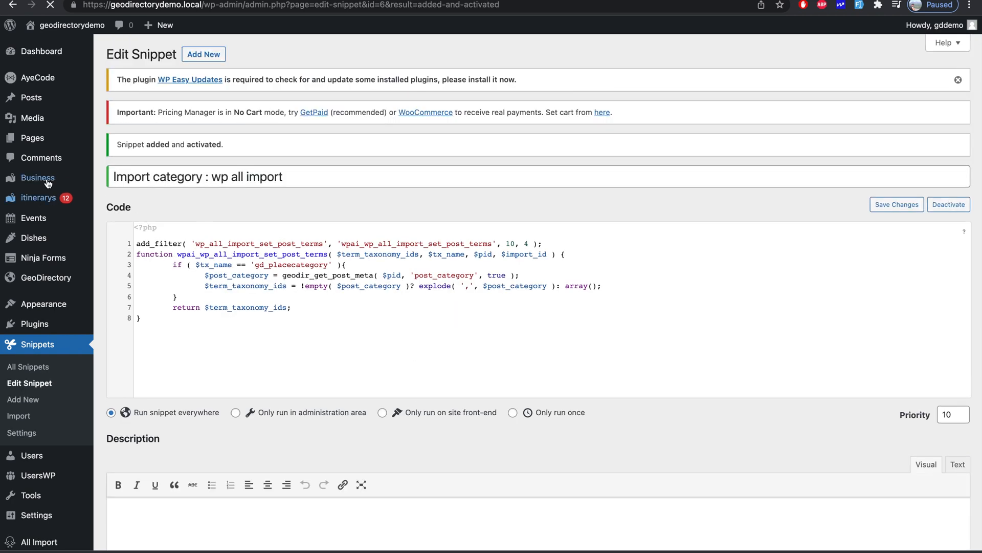
{"action": "mouse_move", "coordinate": [48, 183]}
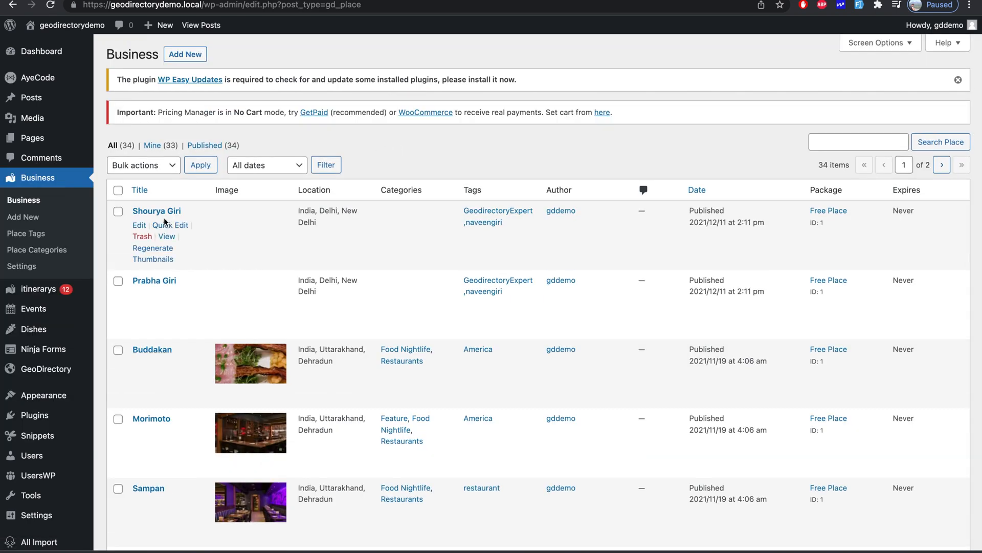
- Select the two imported New Delhi listings and move them to the trash
{"action": "left_click", "coordinate": [118, 282]}
{"action": "left_click", "coordinate": [119, 211]}
{"action": "left_click", "coordinate": [162, 167]}
{"action": "left_click", "coordinate": [146, 191]}
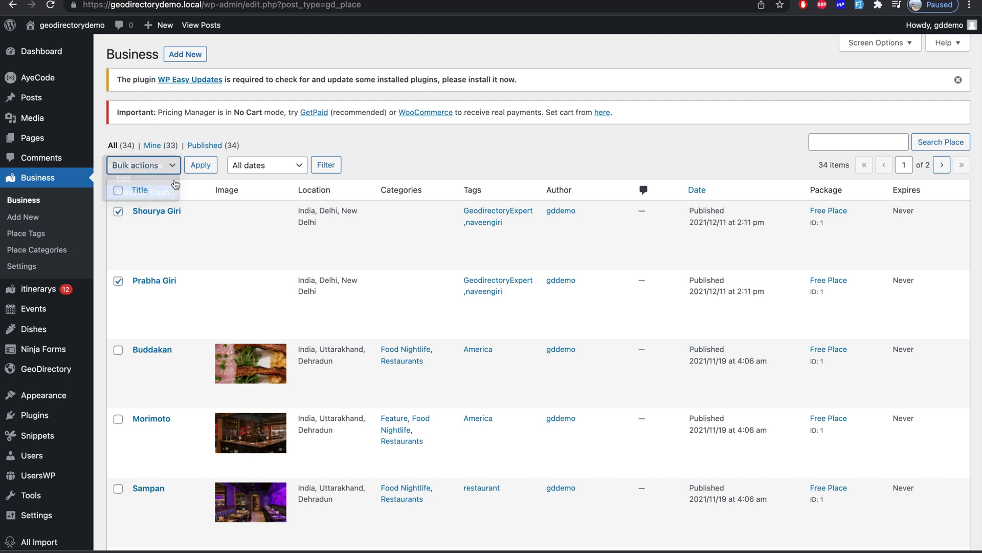
{"action": "left_click", "coordinate": [200, 165]}
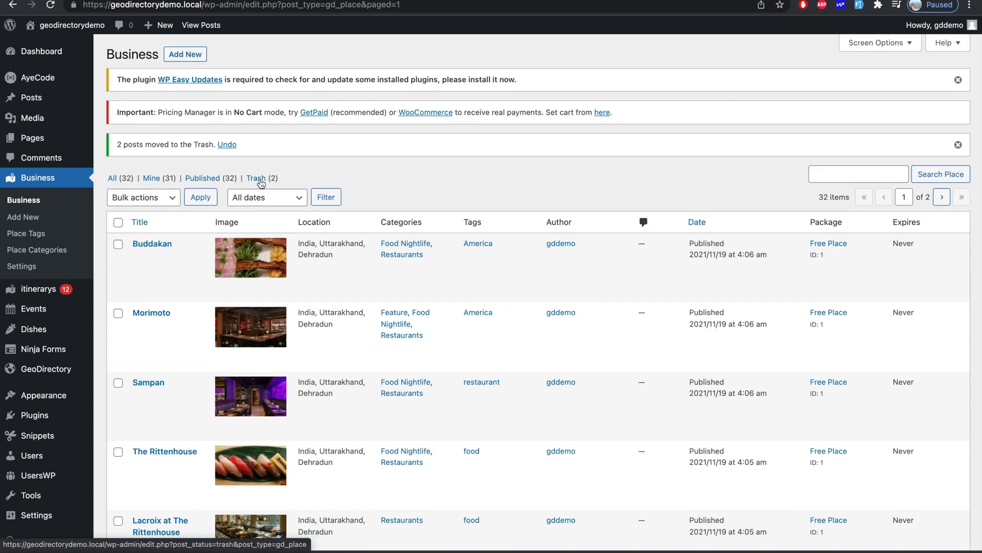
- Permanently delete the trashed listings, then show all 32 Business listings
{"action": "left_click", "coordinate": [256, 178]}
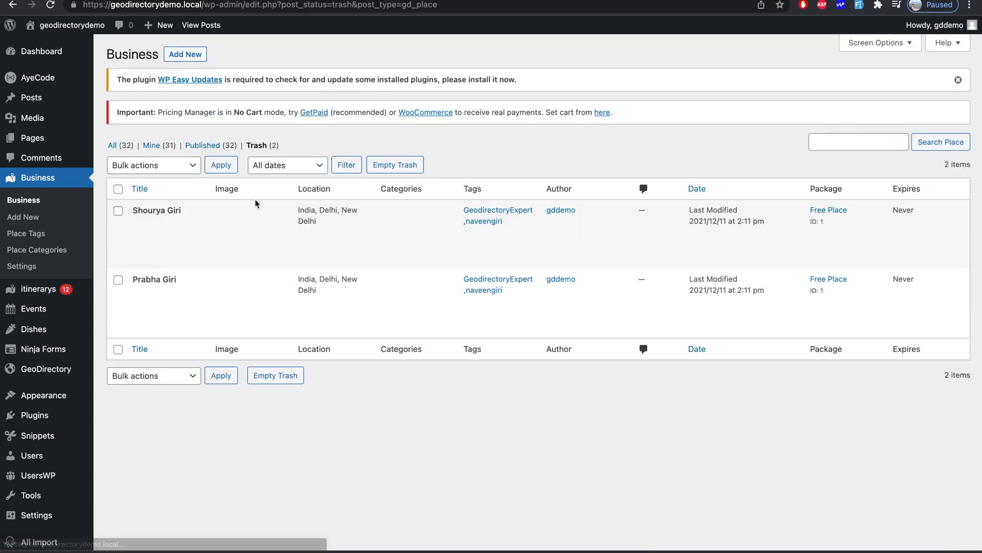
{"action": "left_click", "coordinate": [387, 171]}
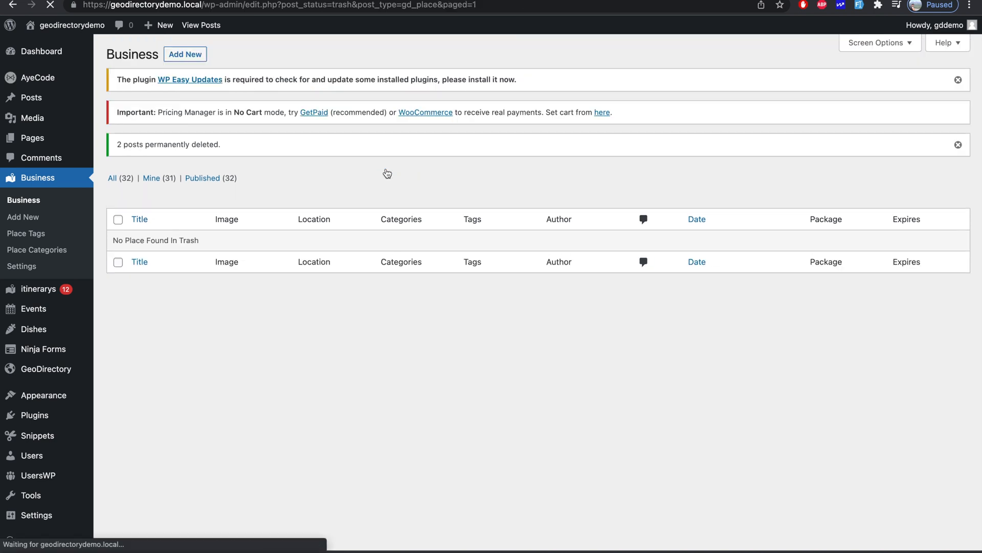
{"action": "left_click", "coordinate": [127, 178]}
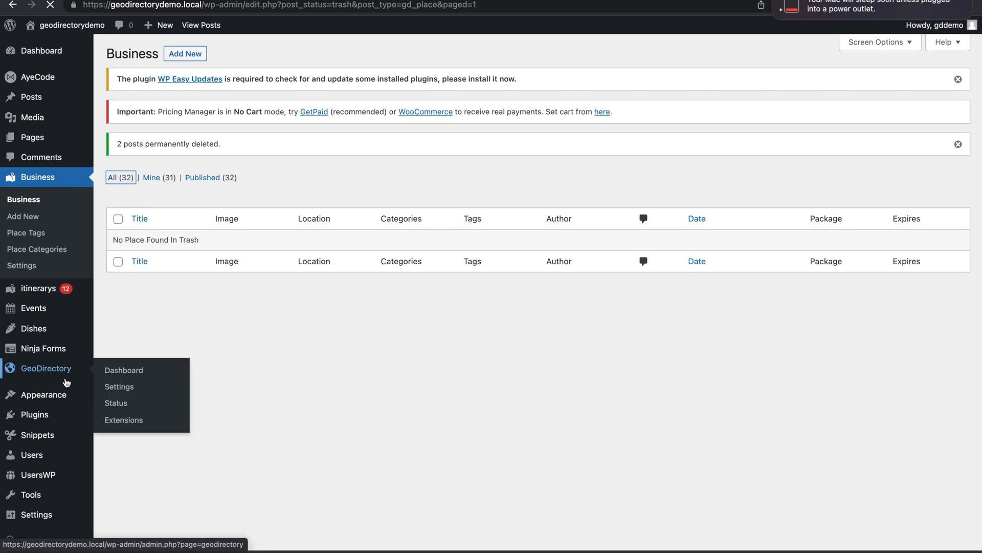
{"action": "scroll", "coordinate": [65, 358], "scroll_direction": "down", "scroll_amount": 1}
{"action": "mouse_move", "coordinate": [67, 383]}
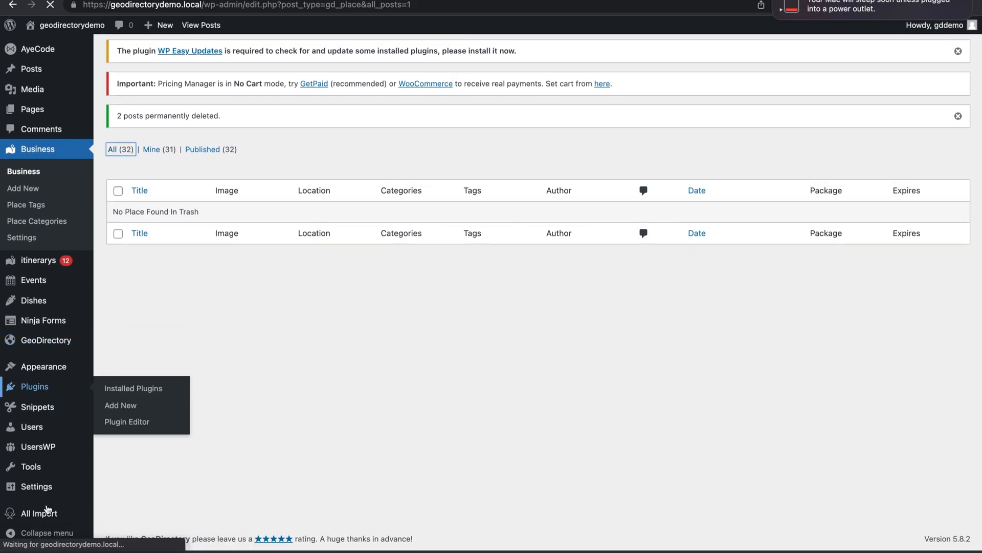
{"action": "scroll", "coordinate": [46, 514], "scroll_direction": "down", "scroll_amount": 5}
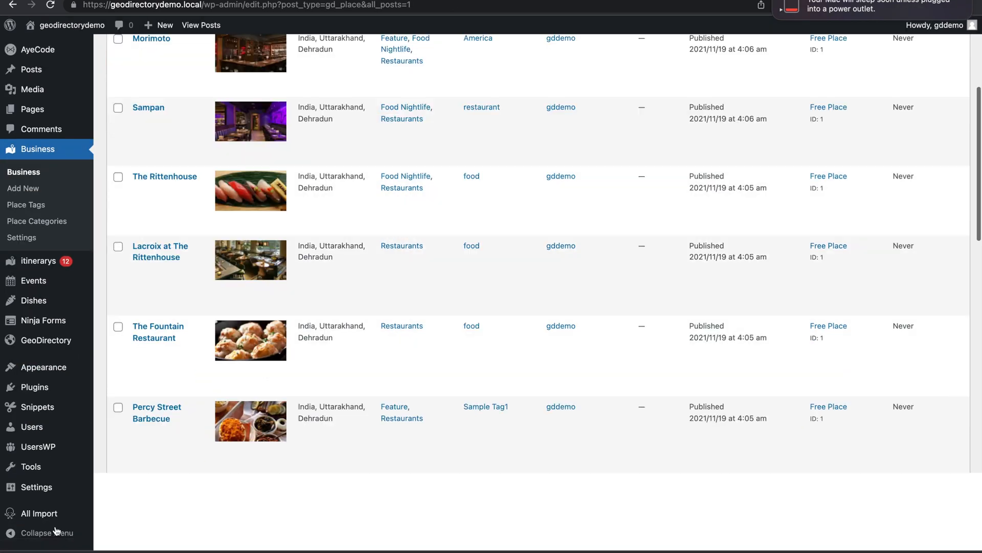
{"action": "mouse_move", "coordinate": [38, 513]}
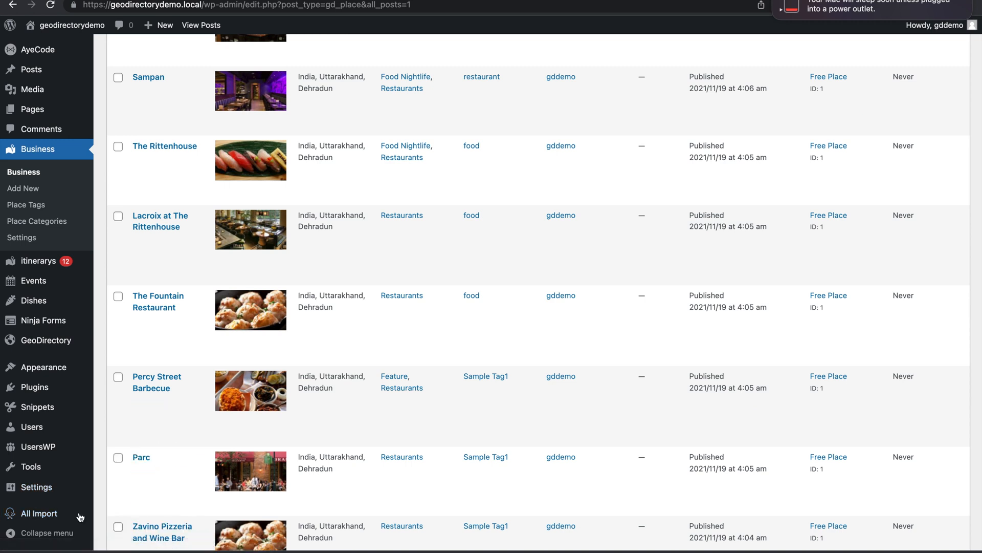
- Re-run saved import ID 2 to recreate the two New Delhi listings, then return to Business
{"action": "left_click", "coordinate": [129, 486]}
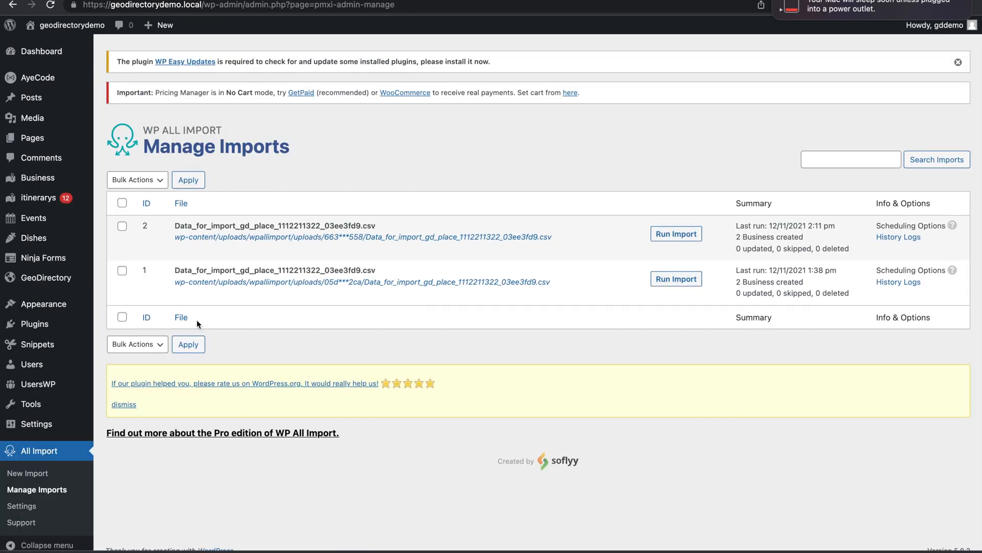
{"action": "mouse_move", "coordinate": [231, 302]}
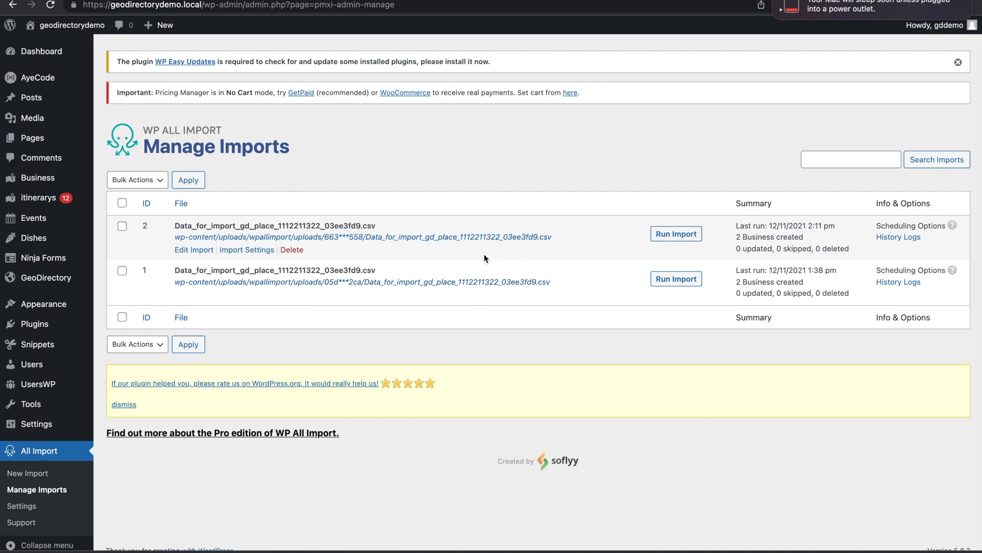
{"action": "left_click", "coordinate": [681, 236]}
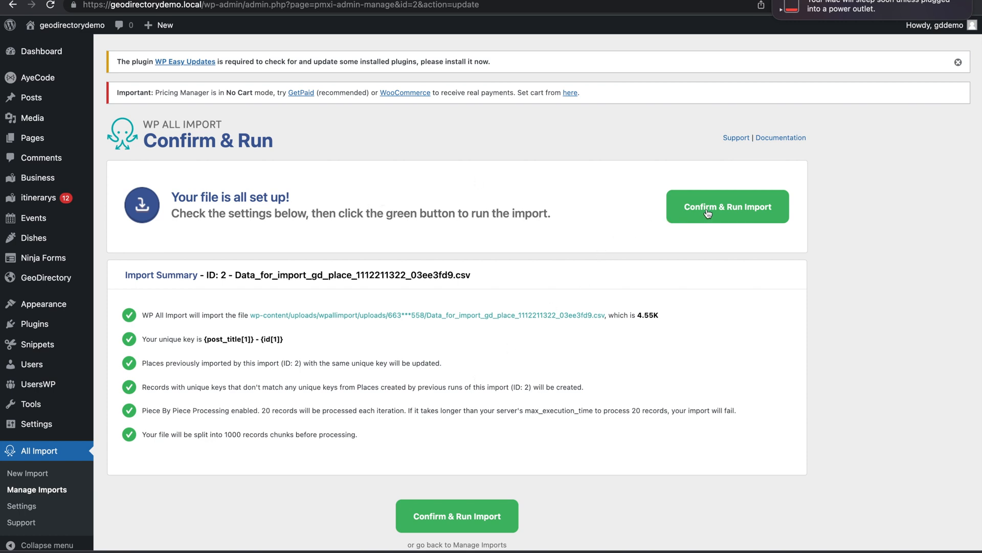
{"action": "left_click", "coordinate": [736, 211]}
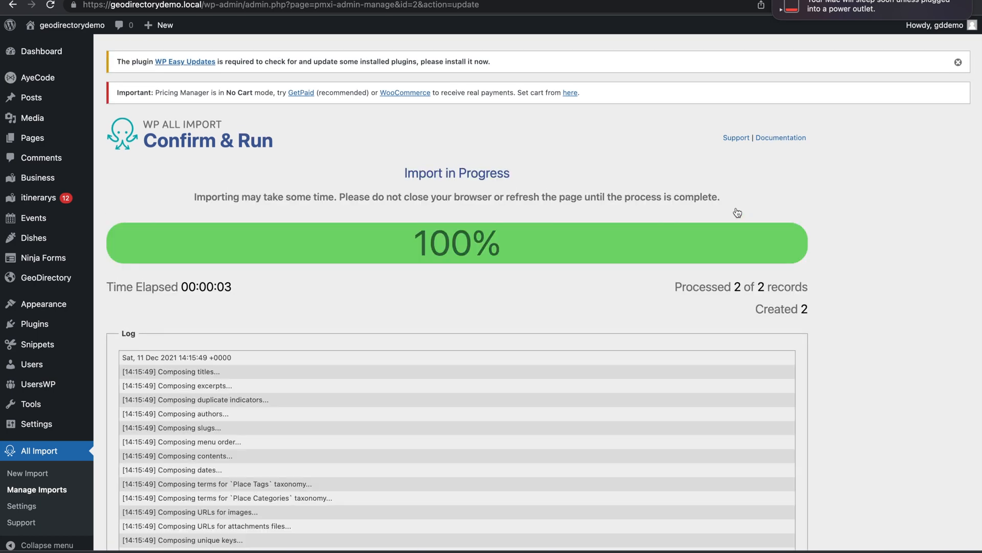
{"action": "left_click", "coordinate": [31, 179]}
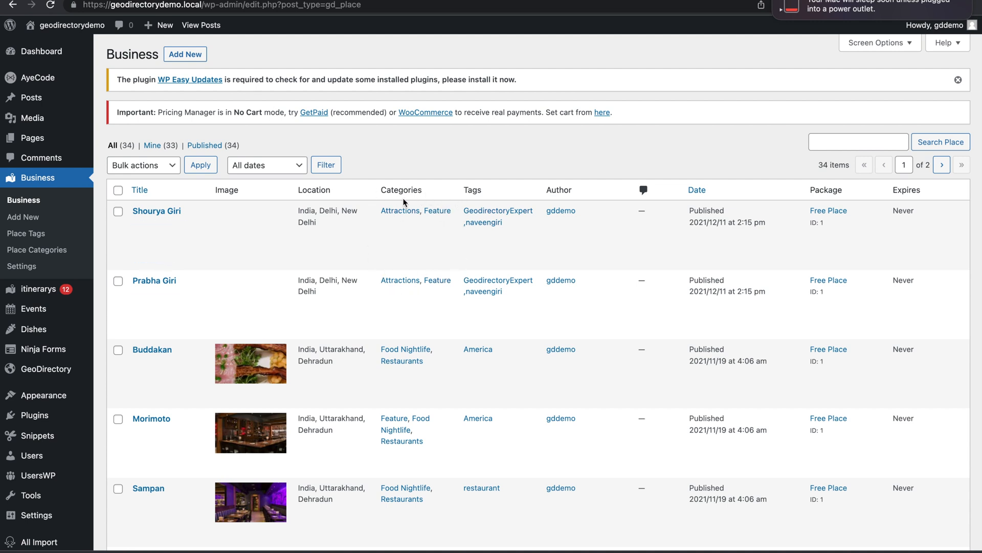
- Preview the first newly imported New Delhi listing, then open it for editing
{"action": "mouse_move", "coordinate": [206, 249]}
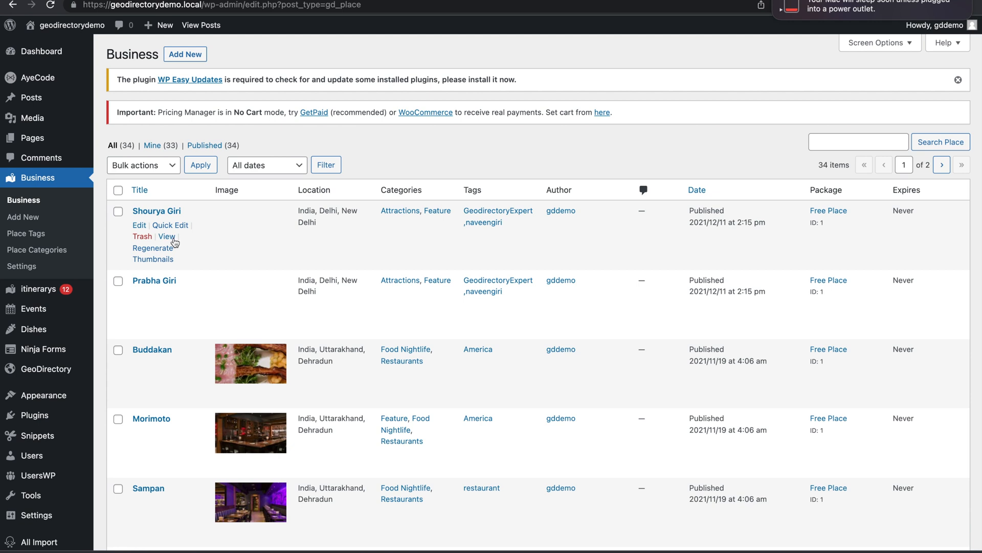
{"action": "left_click", "coordinate": [167, 236]}
{"action": "mouse_move", "coordinate": [171, 306]}
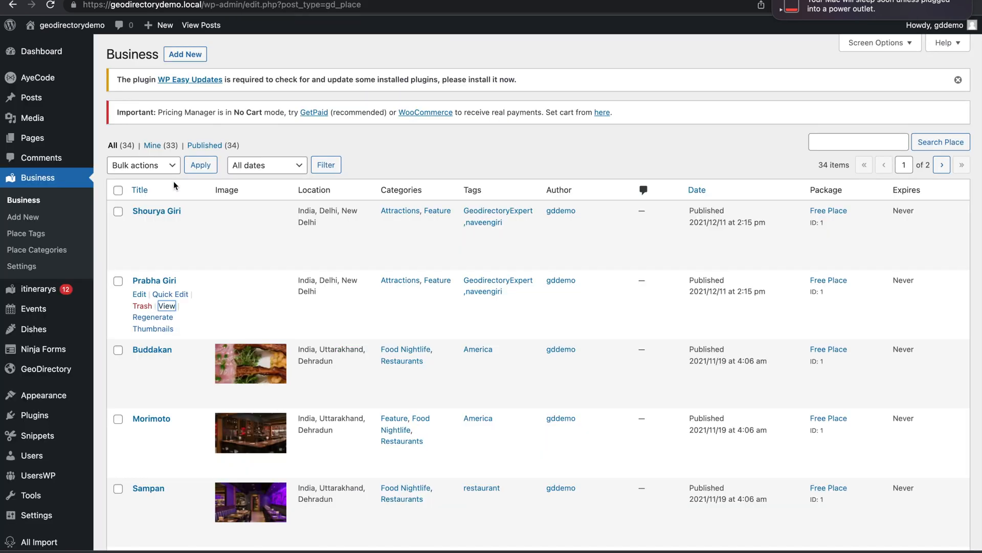
{"action": "left_click", "coordinate": [138, 226]}
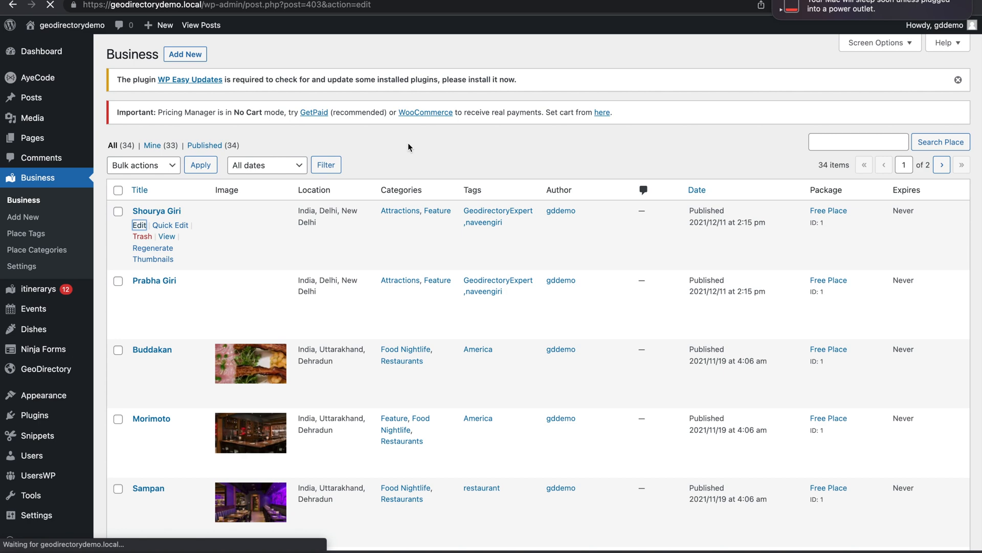
- Check that Place Information lists the Attractions and Feature categories, then return to the Business list
{"action": "scroll", "coordinate": [407, 142], "scroll_direction": "down", "scroll_amount": 10}
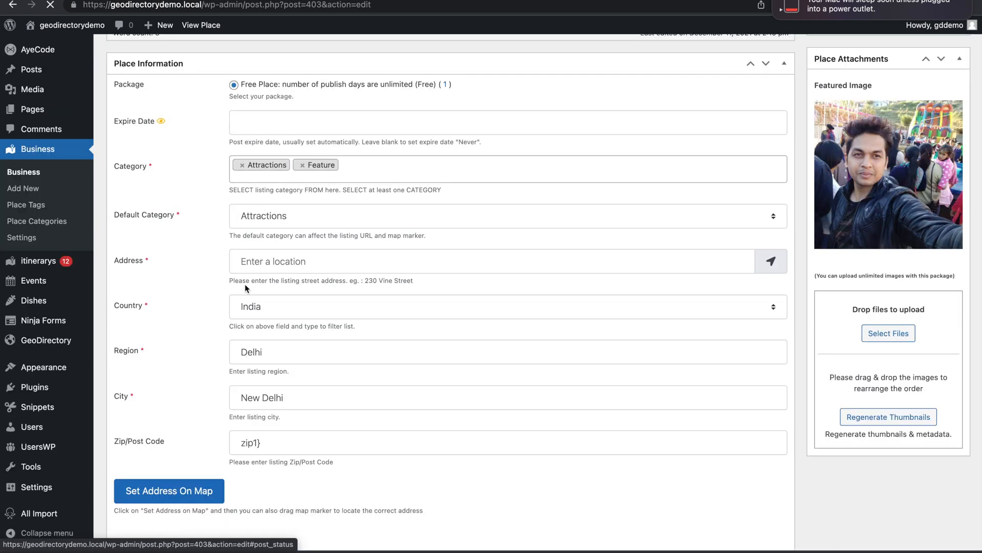
{"action": "scroll", "coordinate": [216, 296], "scroll_direction": "down", "scroll_amount": 5}
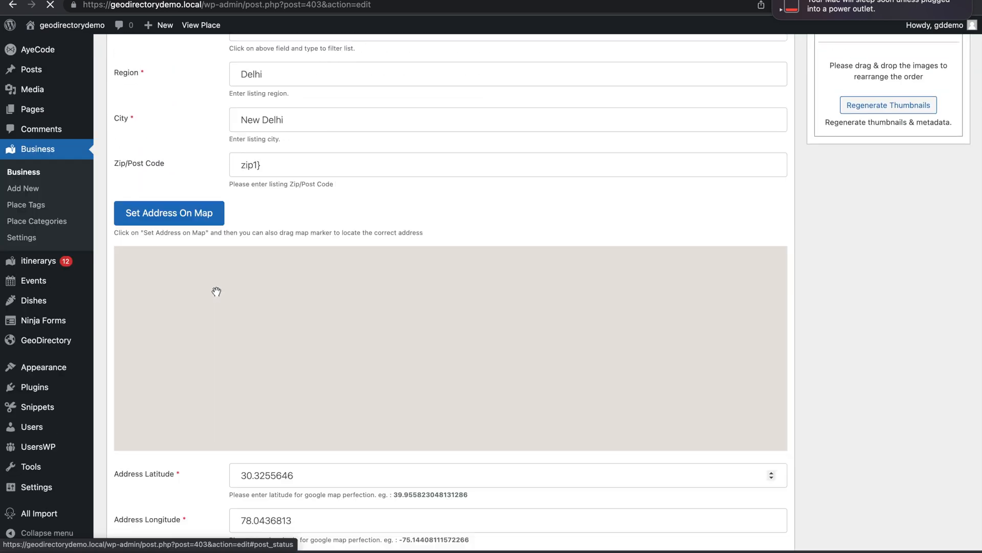
{"action": "scroll", "coordinate": [265, 138], "scroll_direction": "up", "scroll_amount": 3}
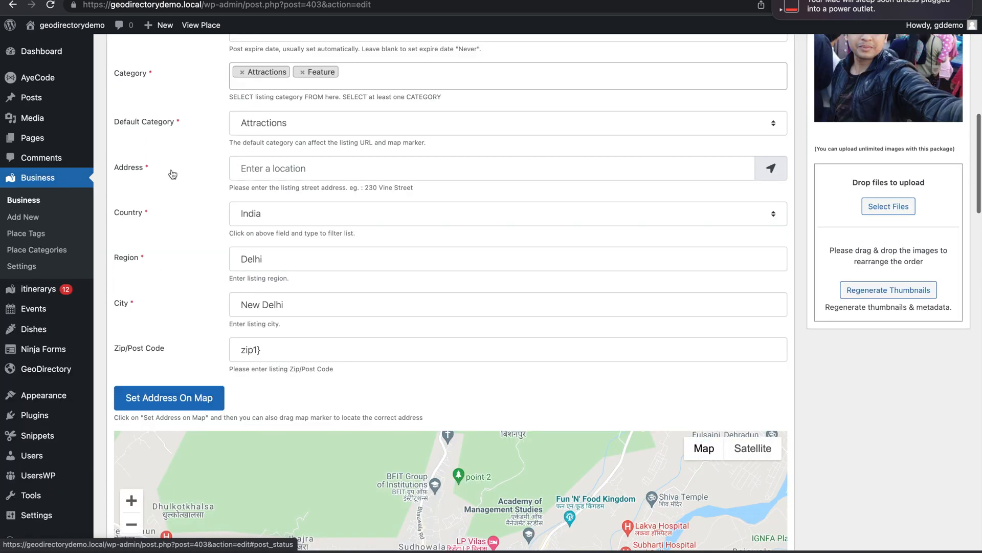
{"action": "scroll", "coordinate": [196, 302], "scroll_direction": "up", "scroll_amount": 2}
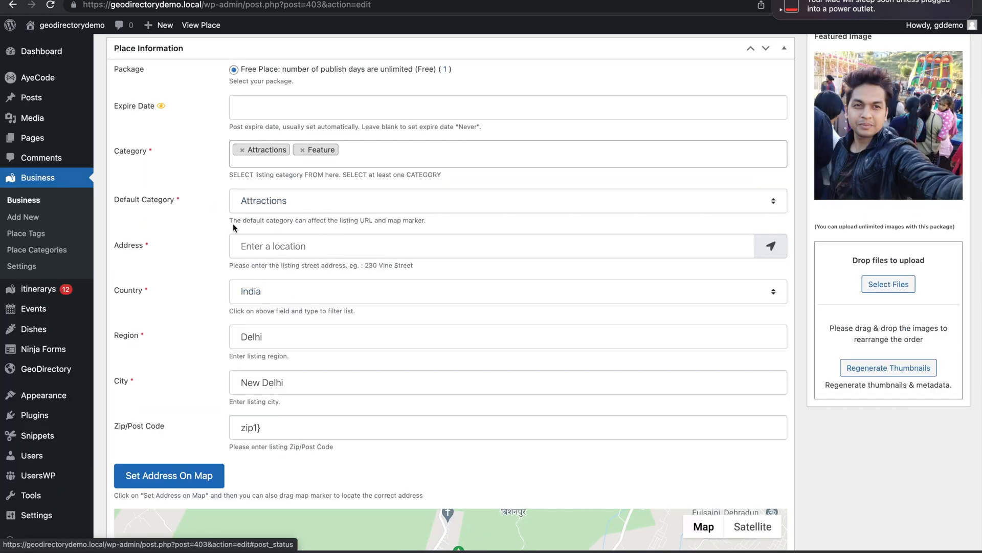
{"action": "scroll", "coordinate": [146, 262], "scroll_direction": "up", "scroll_amount": 5}
{"action": "scroll", "coordinate": [195, 205], "scroll_direction": "up", "scroll_amount": 3}
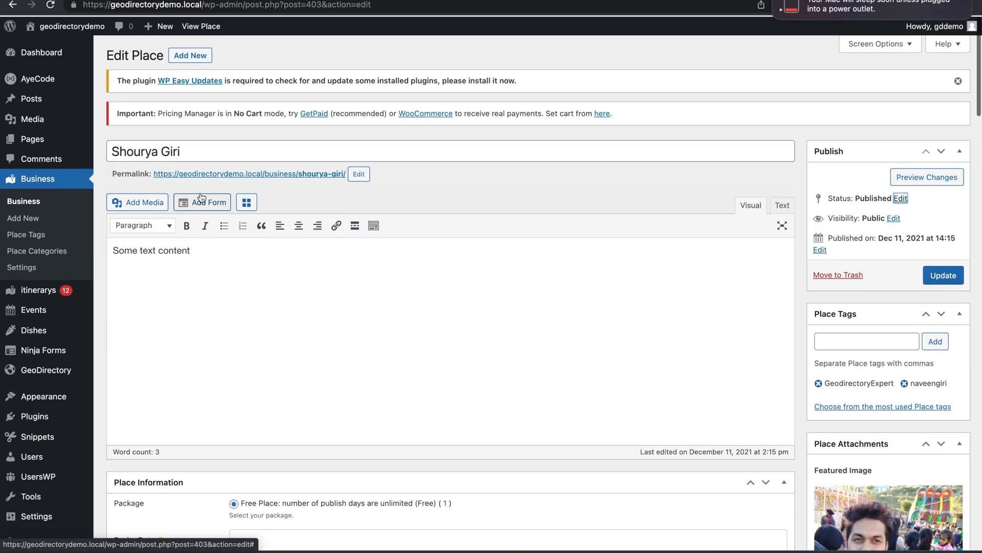
{"action": "scroll", "coordinate": [199, 194], "scroll_direction": "down", "scroll_amount": 6}
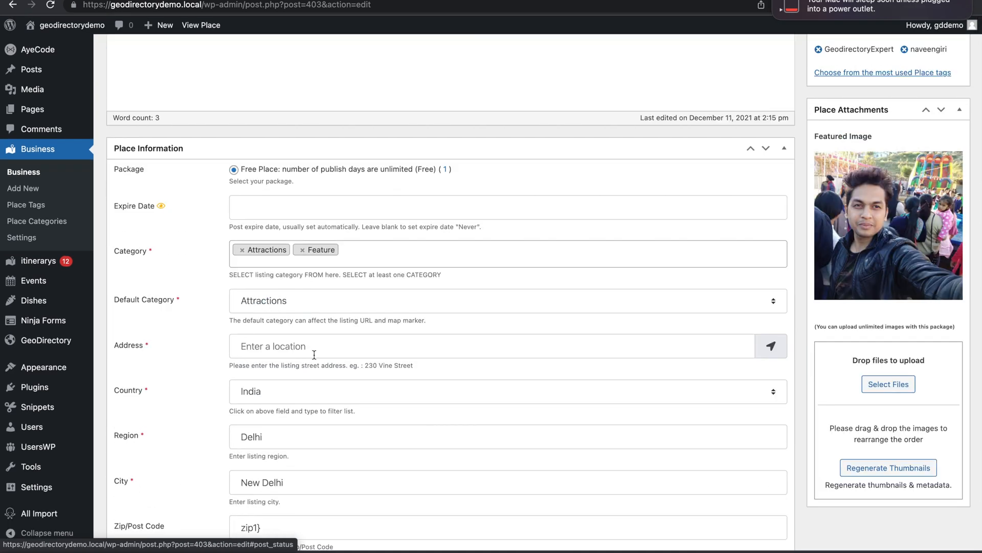
{"action": "scroll", "coordinate": [227, 441], "scroll_direction": "down", "scroll_amount": 4}
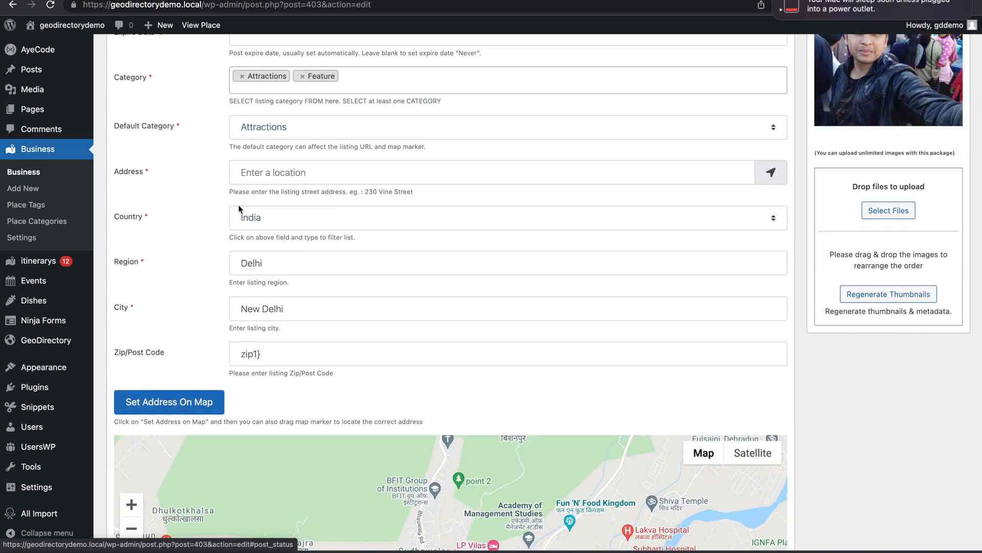
{"action": "scroll", "coordinate": [240, 461], "scroll_direction": "down", "scroll_amount": 7}
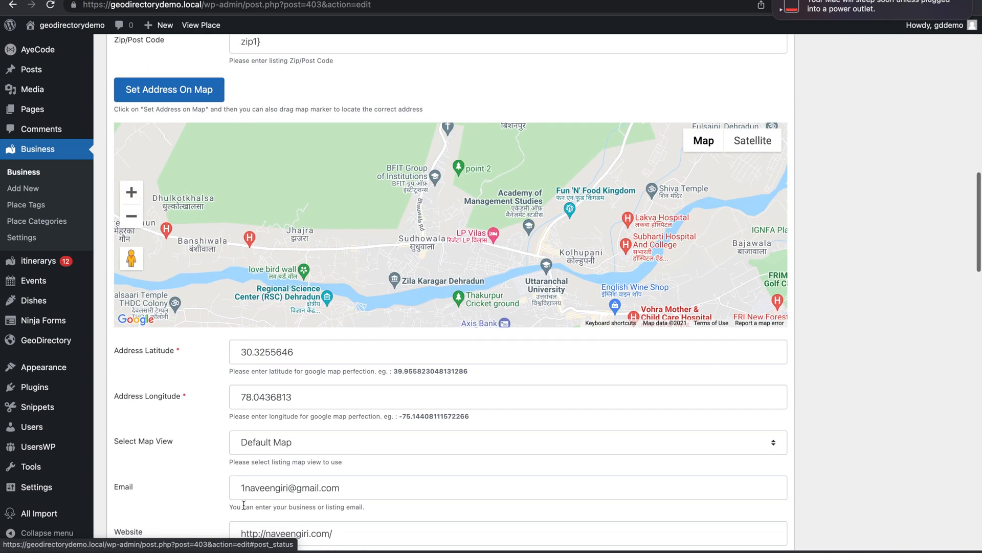
{"action": "scroll", "coordinate": [277, 194], "scroll_direction": "up", "scroll_amount": 6}
{"action": "scroll", "coordinate": [276, 187], "scroll_direction": "up", "scroll_amount": 6}
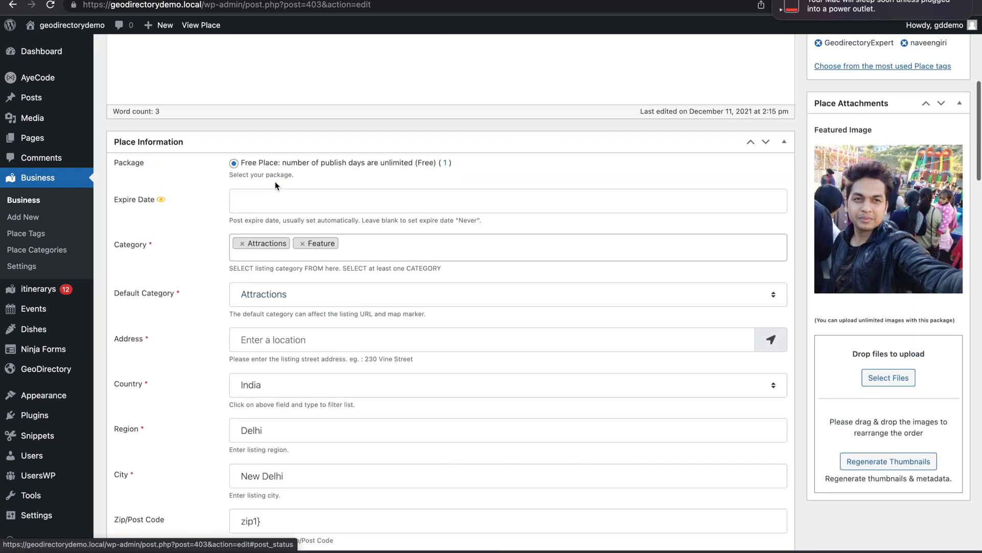
{"action": "scroll", "coordinate": [236, 198], "scroll_direction": "up", "scroll_amount": 7}
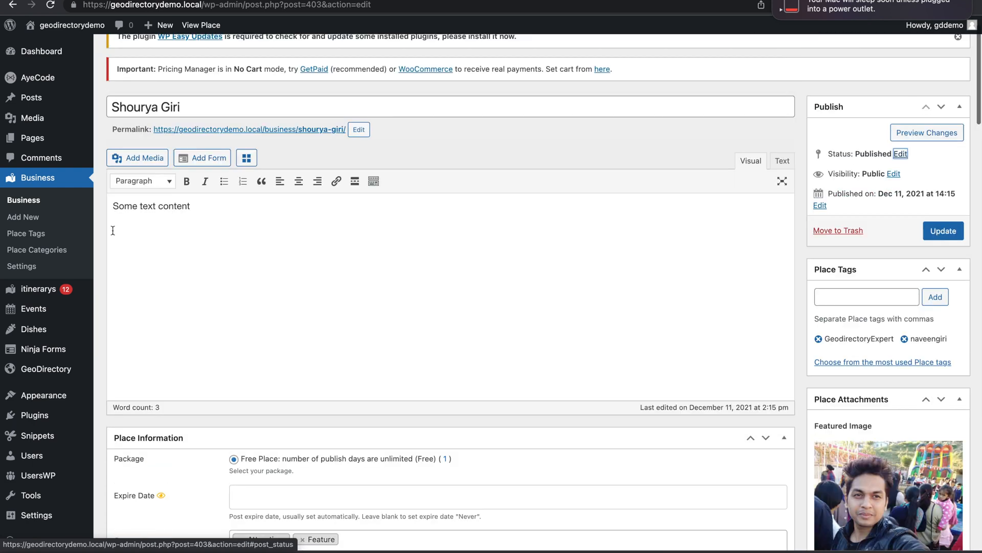
{"action": "left_click", "coordinate": [39, 203]}
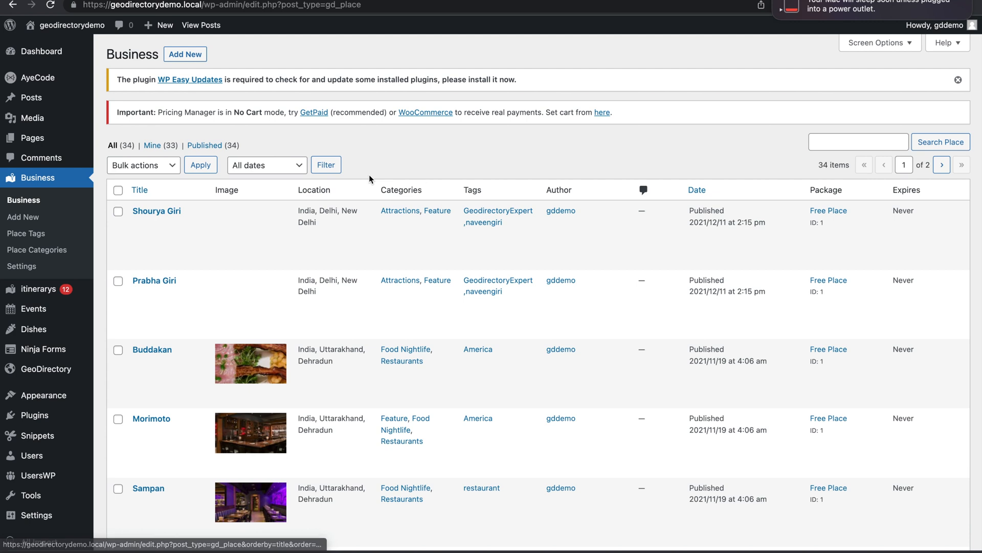
{"action": "mouse_move", "coordinate": [259, 215]}
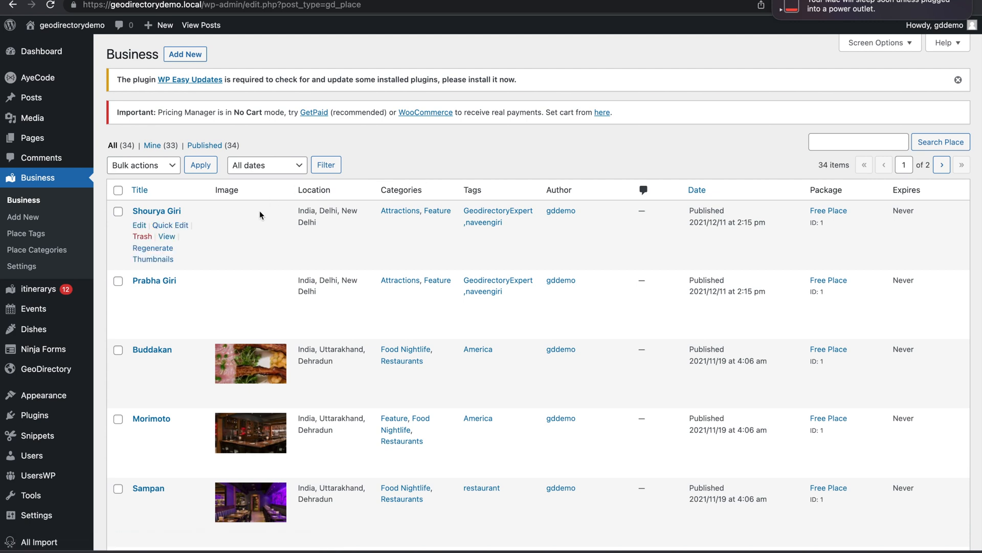